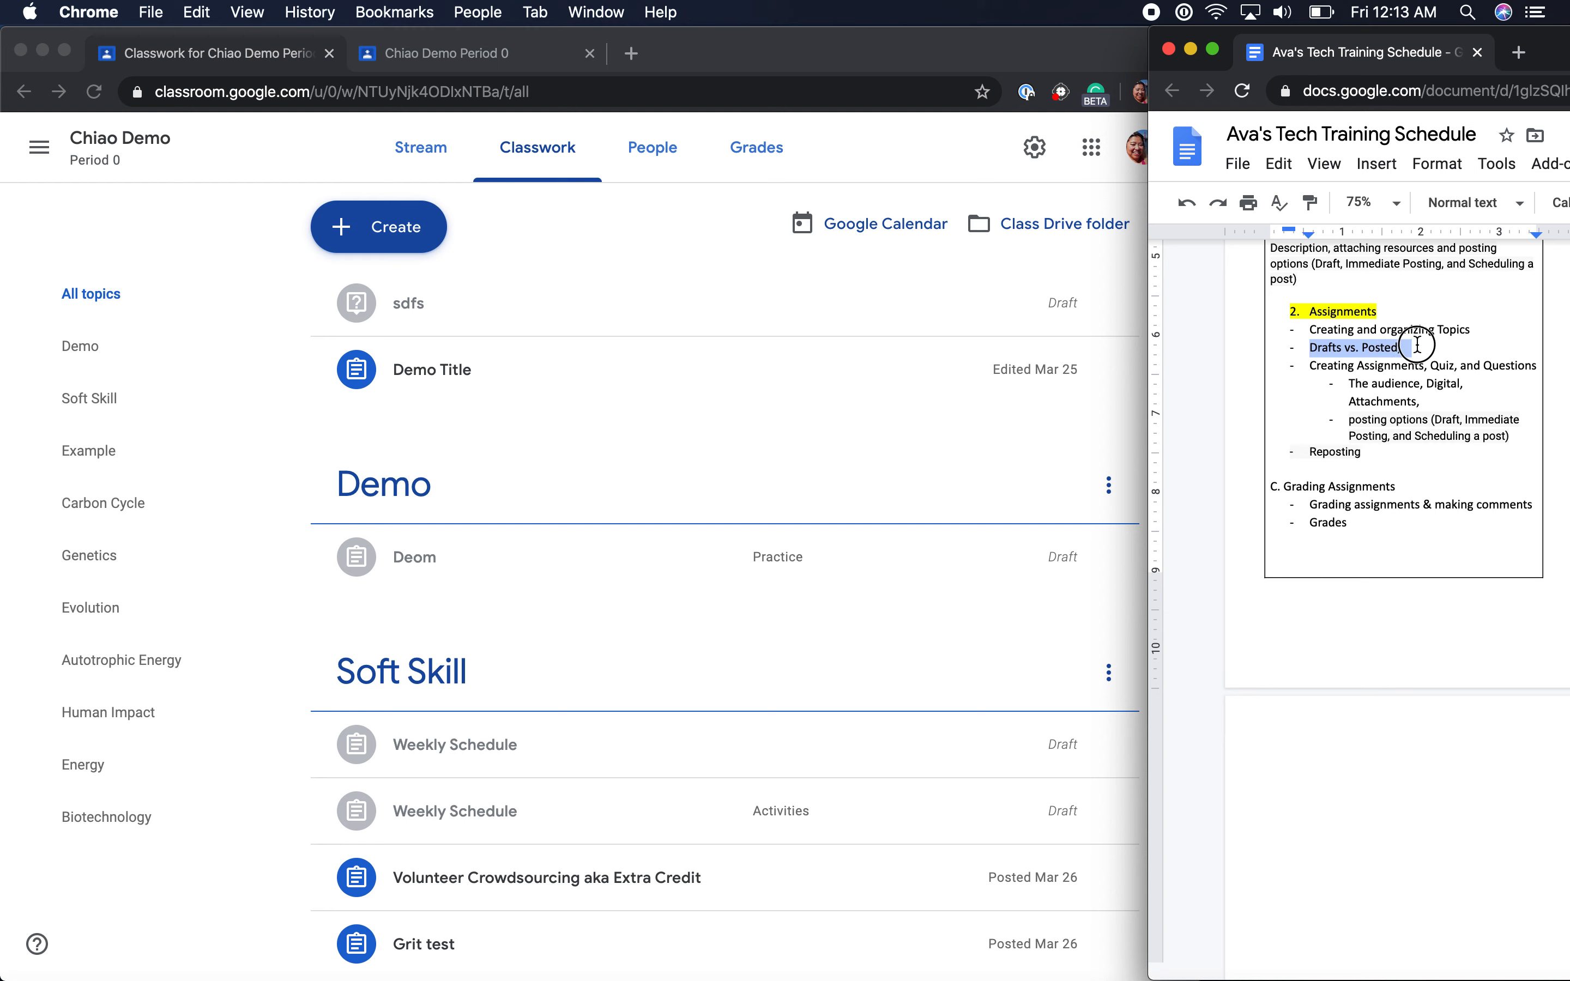
Highlight the Assignments outline items on creating assignments, quizzes and questions, the audience, attachments and posting options in the training schedule to review them
{"action": "left_click_drag", "start_coordinate": [1305, 365], "coordinate": [1537, 383]}
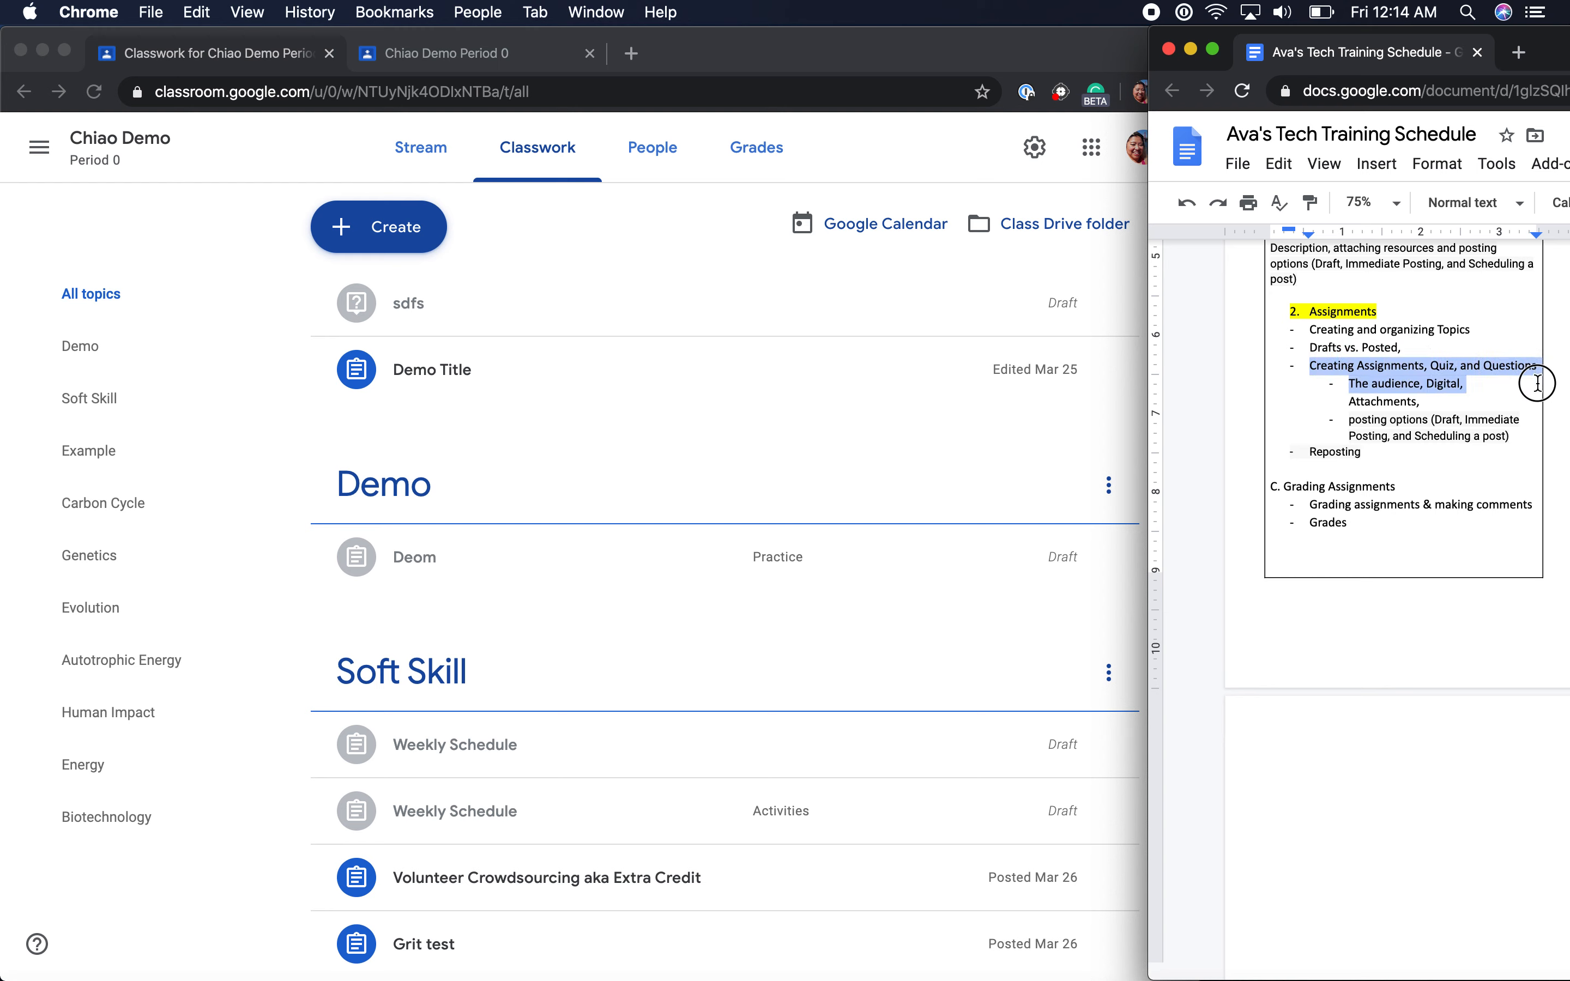
{"action": "left_click", "coordinate": [1482, 383]}
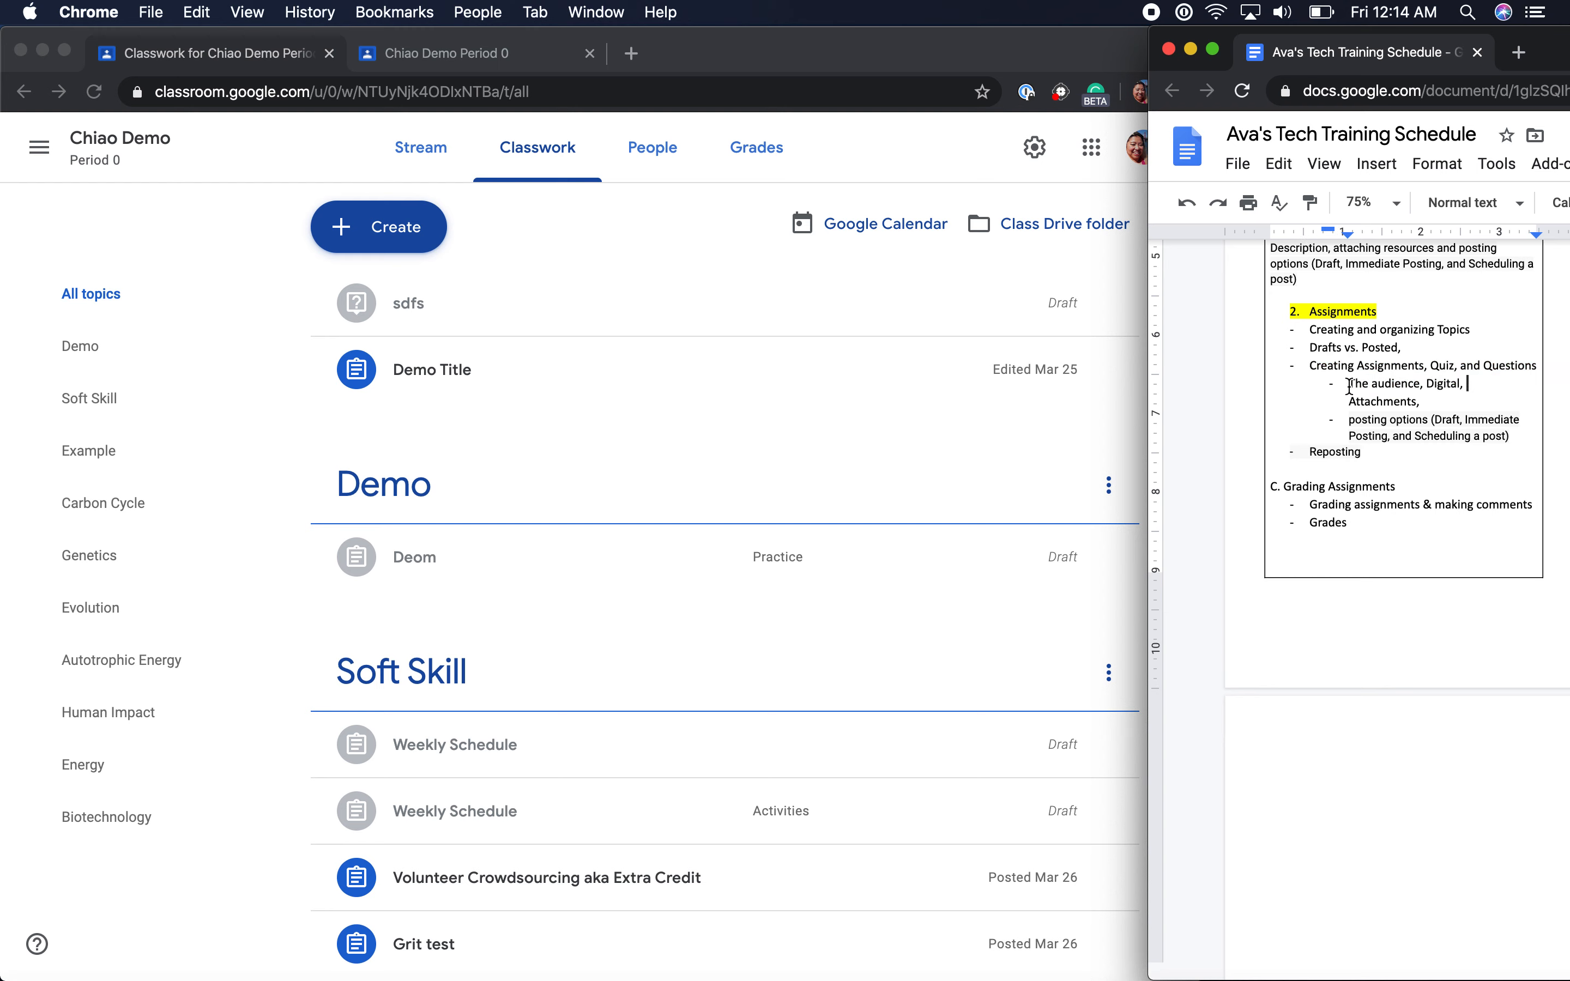
{"action": "left_click_drag", "start_coordinate": [1349, 384], "coordinate": [1511, 444]}
{"action": "double_click", "coordinate": [1389, 447]}
Switch to the Google Classroom window and add a topic named "Demo 2" to the classwork
{"action": "left_click", "coordinate": [526, 246]}
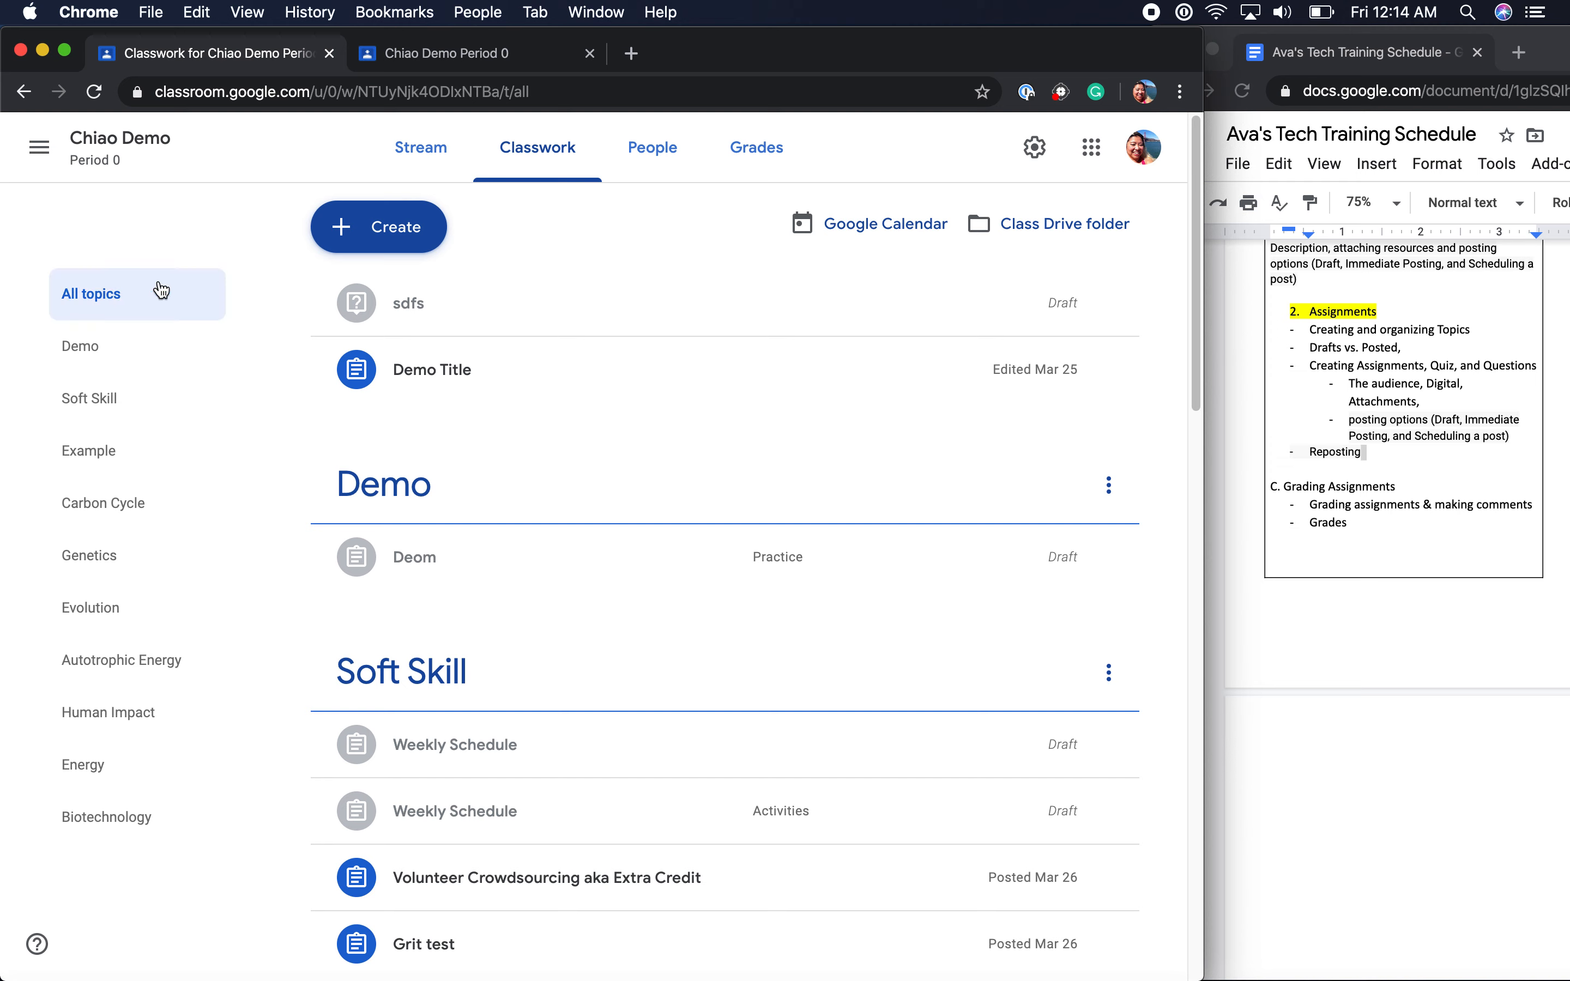
{"action": "left_click", "coordinate": [365, 246]}
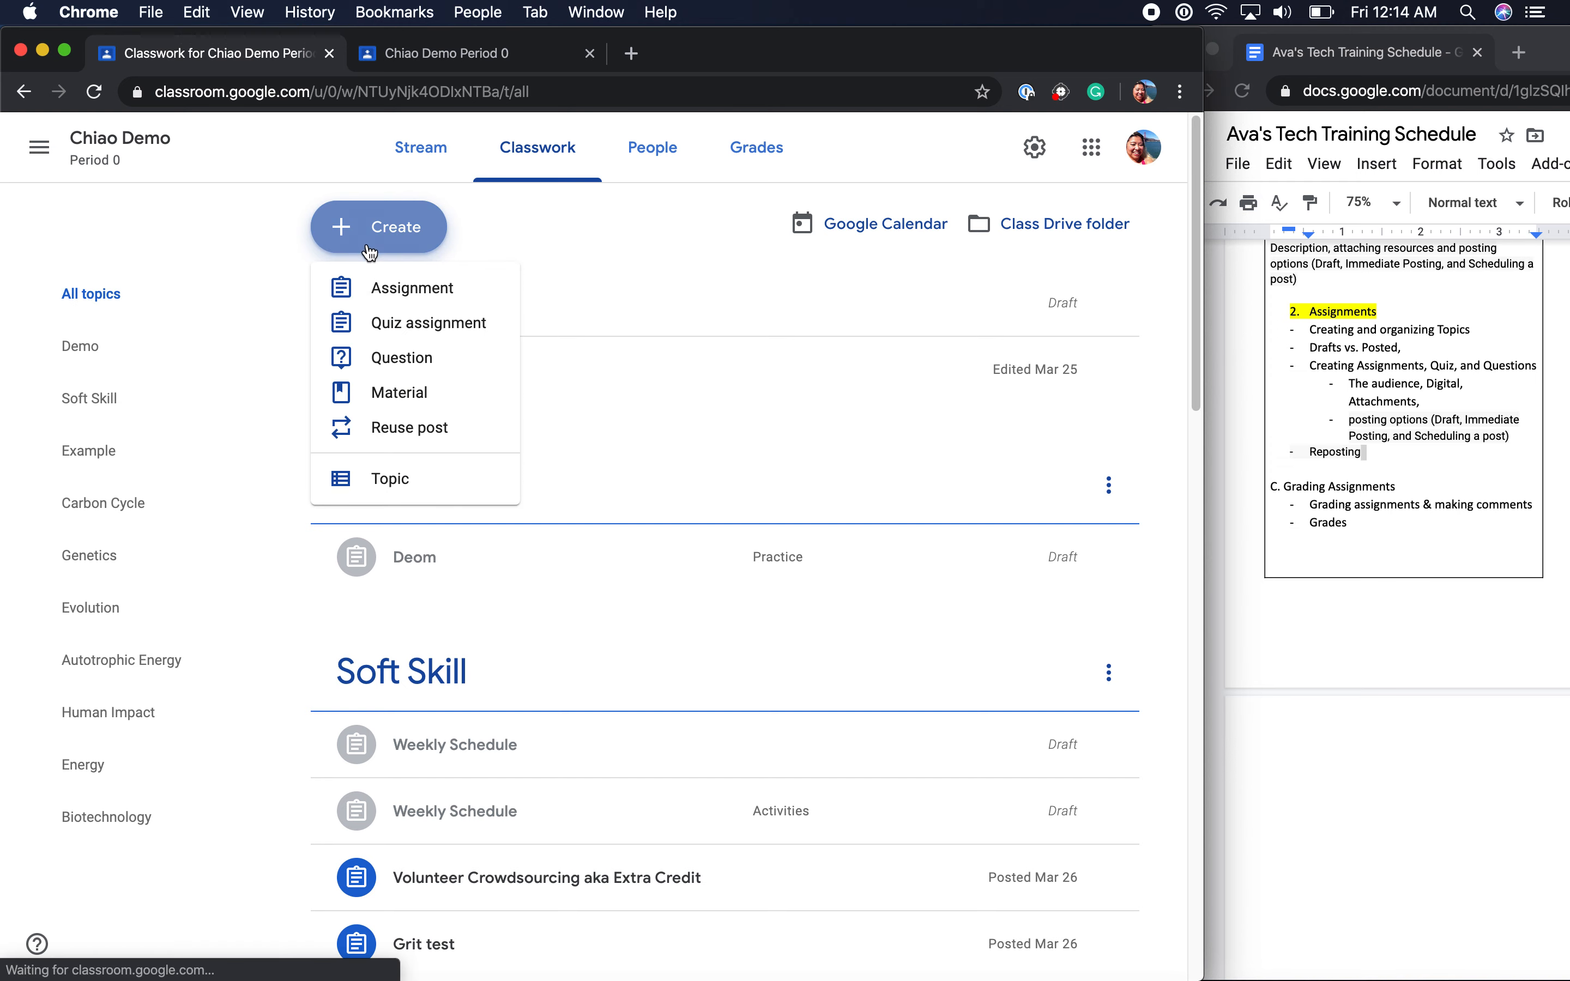
{"action": "left_click", "coordinate": [438, 490]}
{"action": "type", "text": "D"}
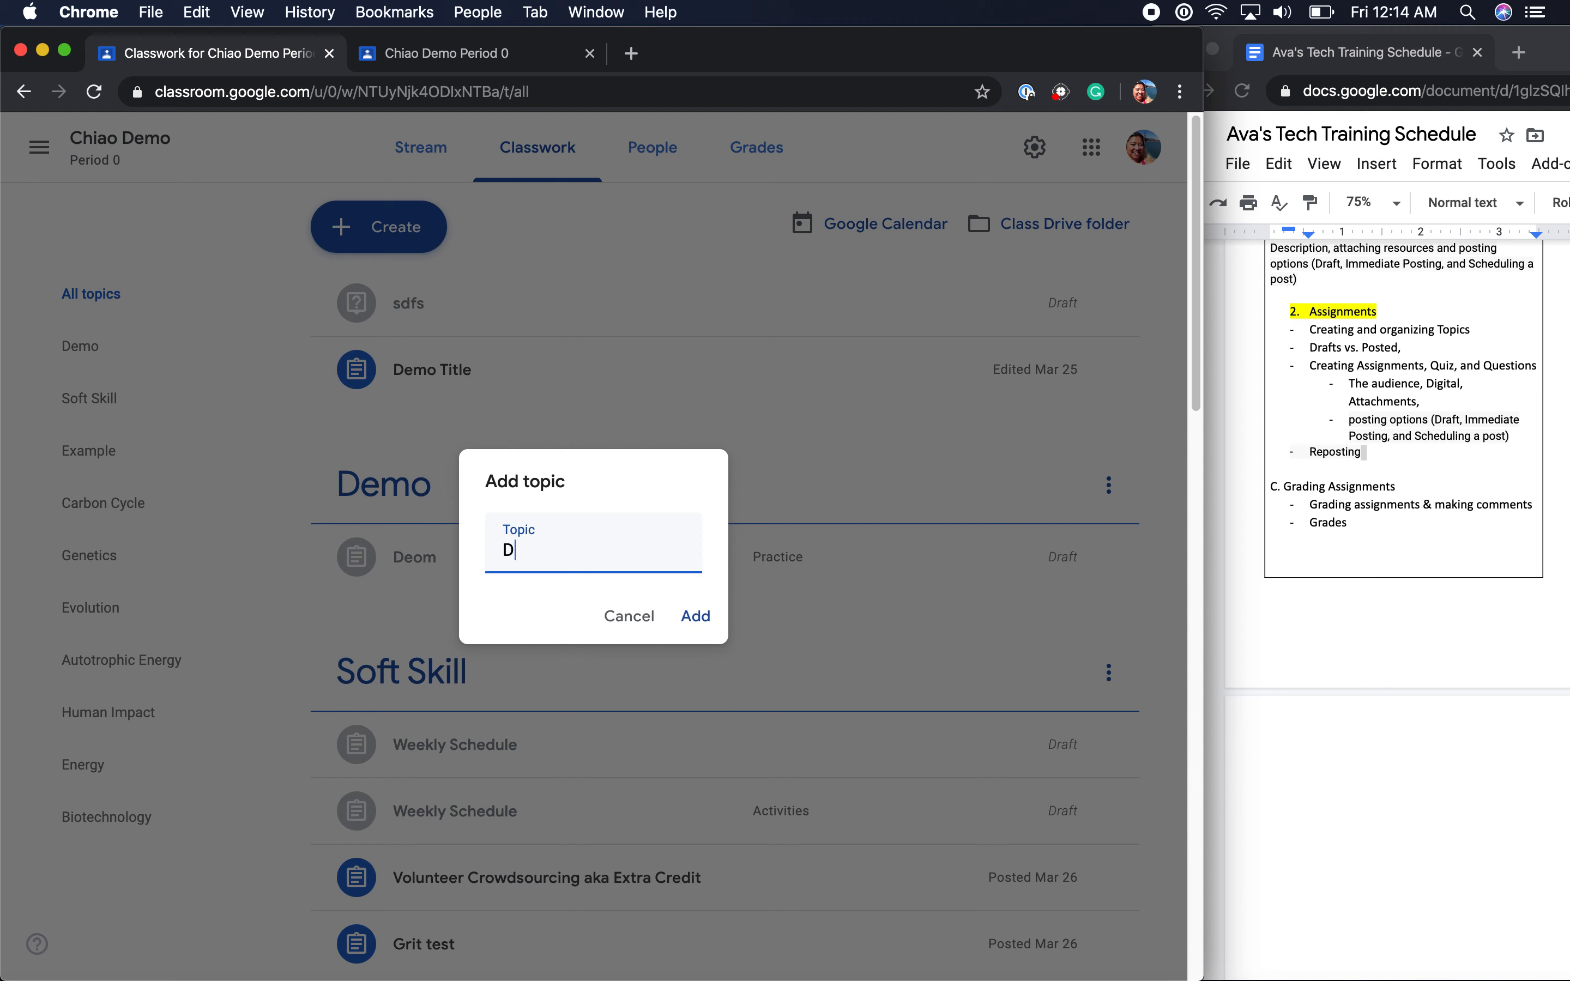
{"action": "type", "text": "emo 2"}
{"action": "left_click", "coordinate": [696, 618]}
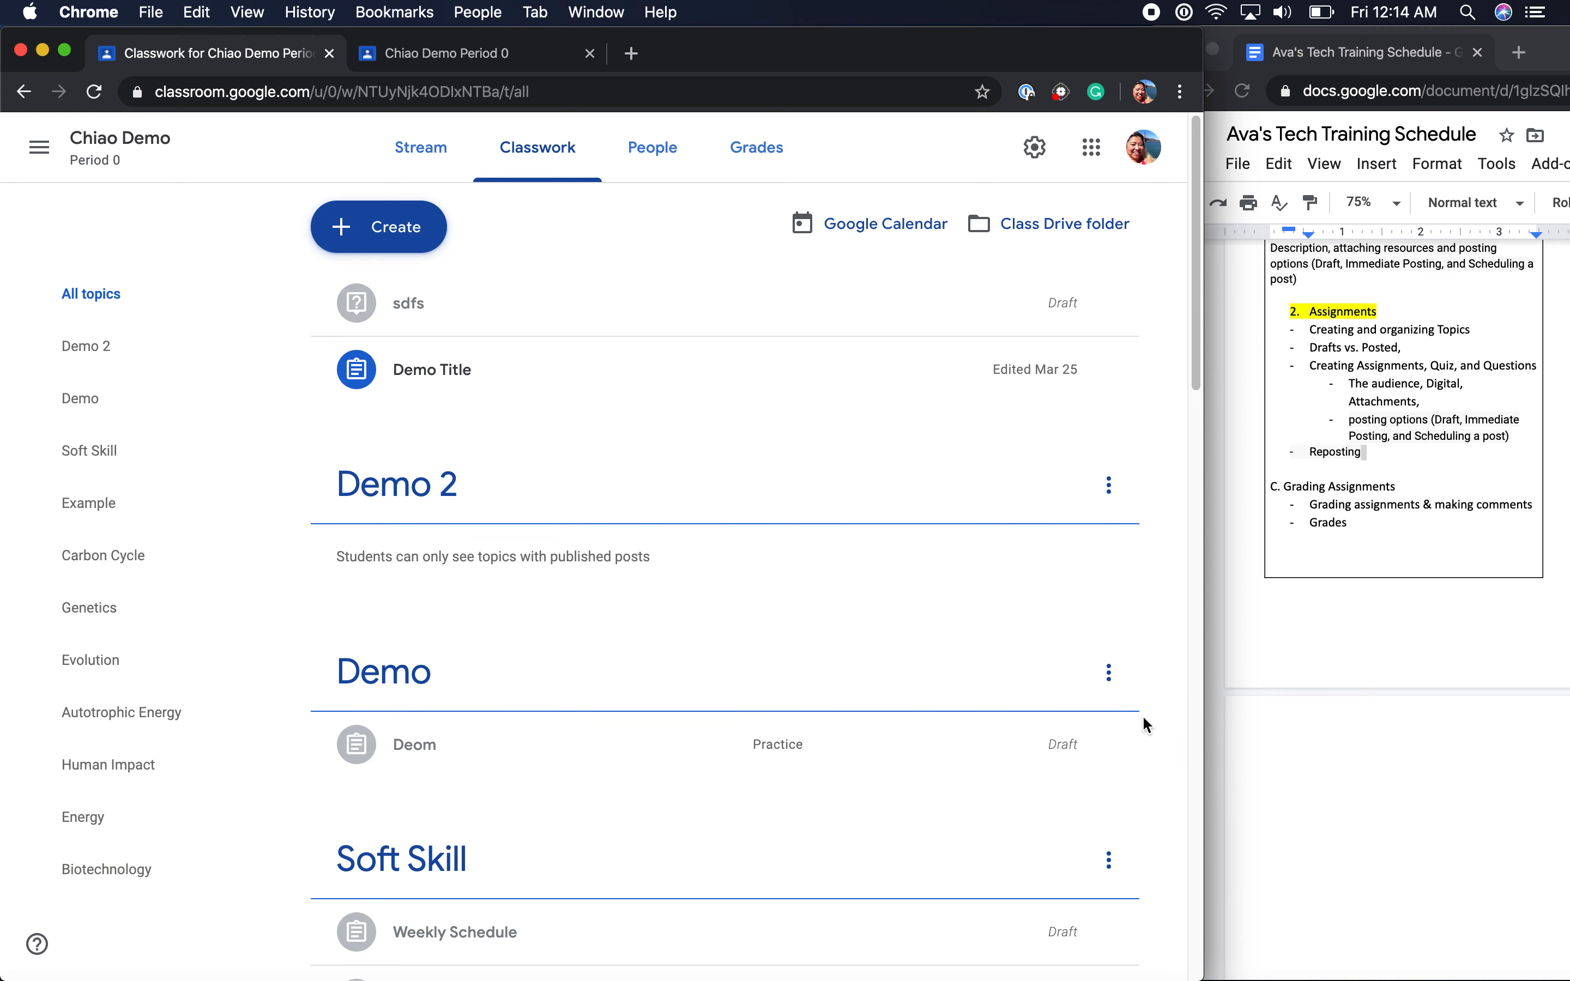
Move the Demo topic up one place, above Demo 2, and check its remaining topic options
{"action": "left_click", "coordinate": [1110, 678]}
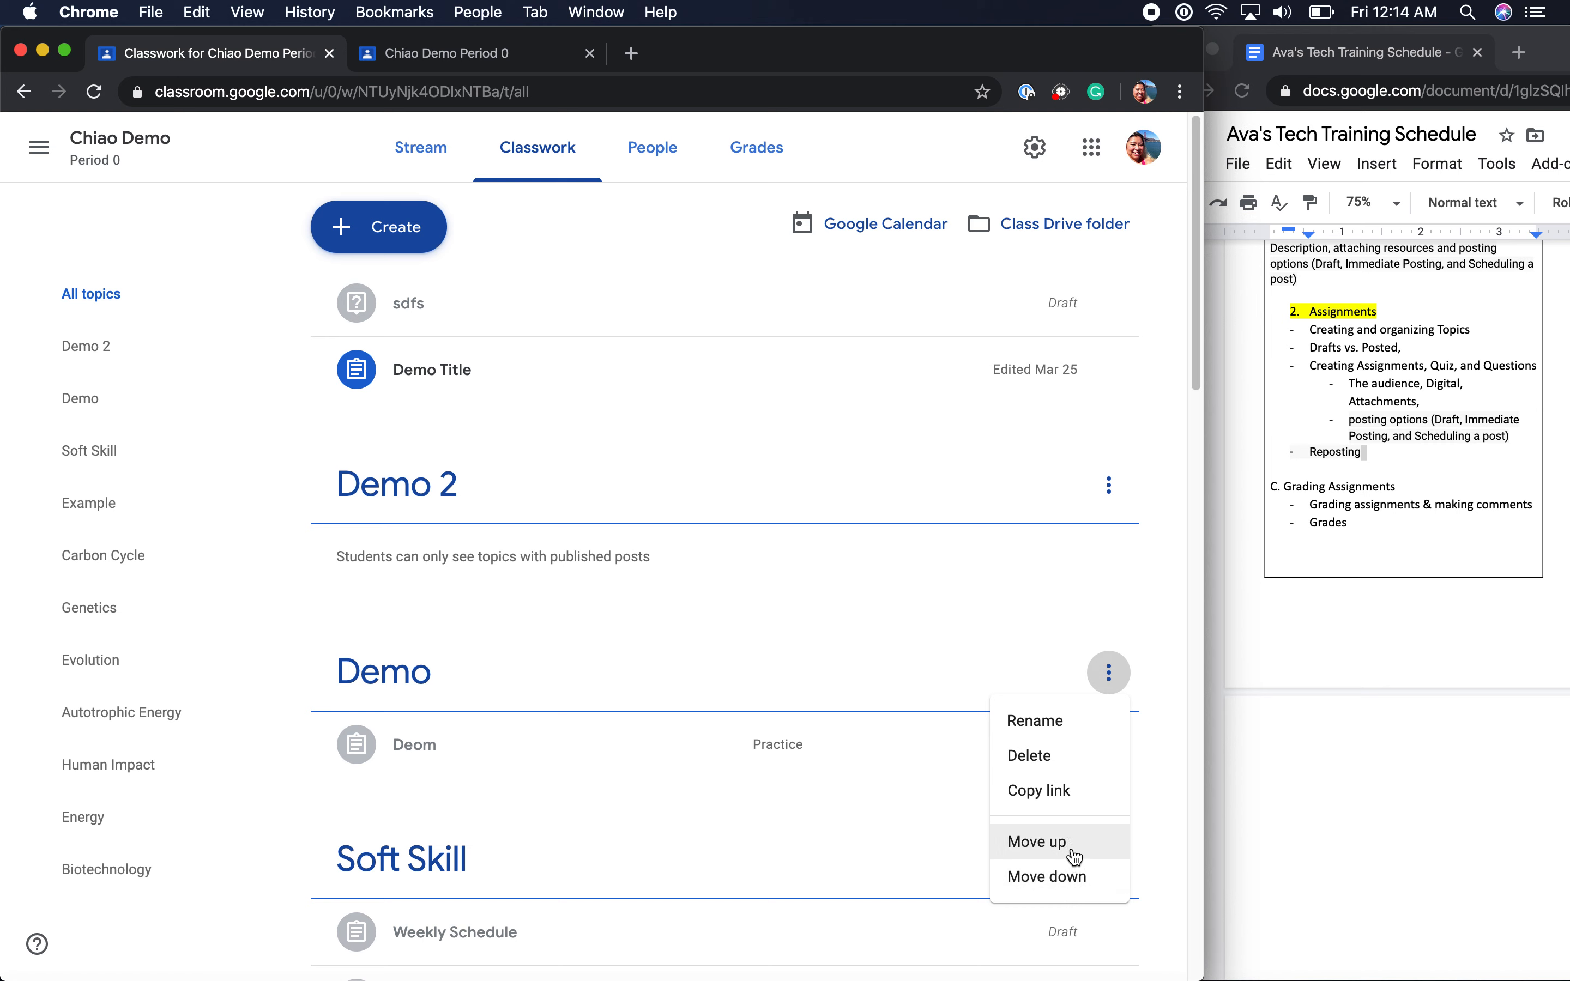
{"action": "left_click", "coordinate": [1074, 856]}
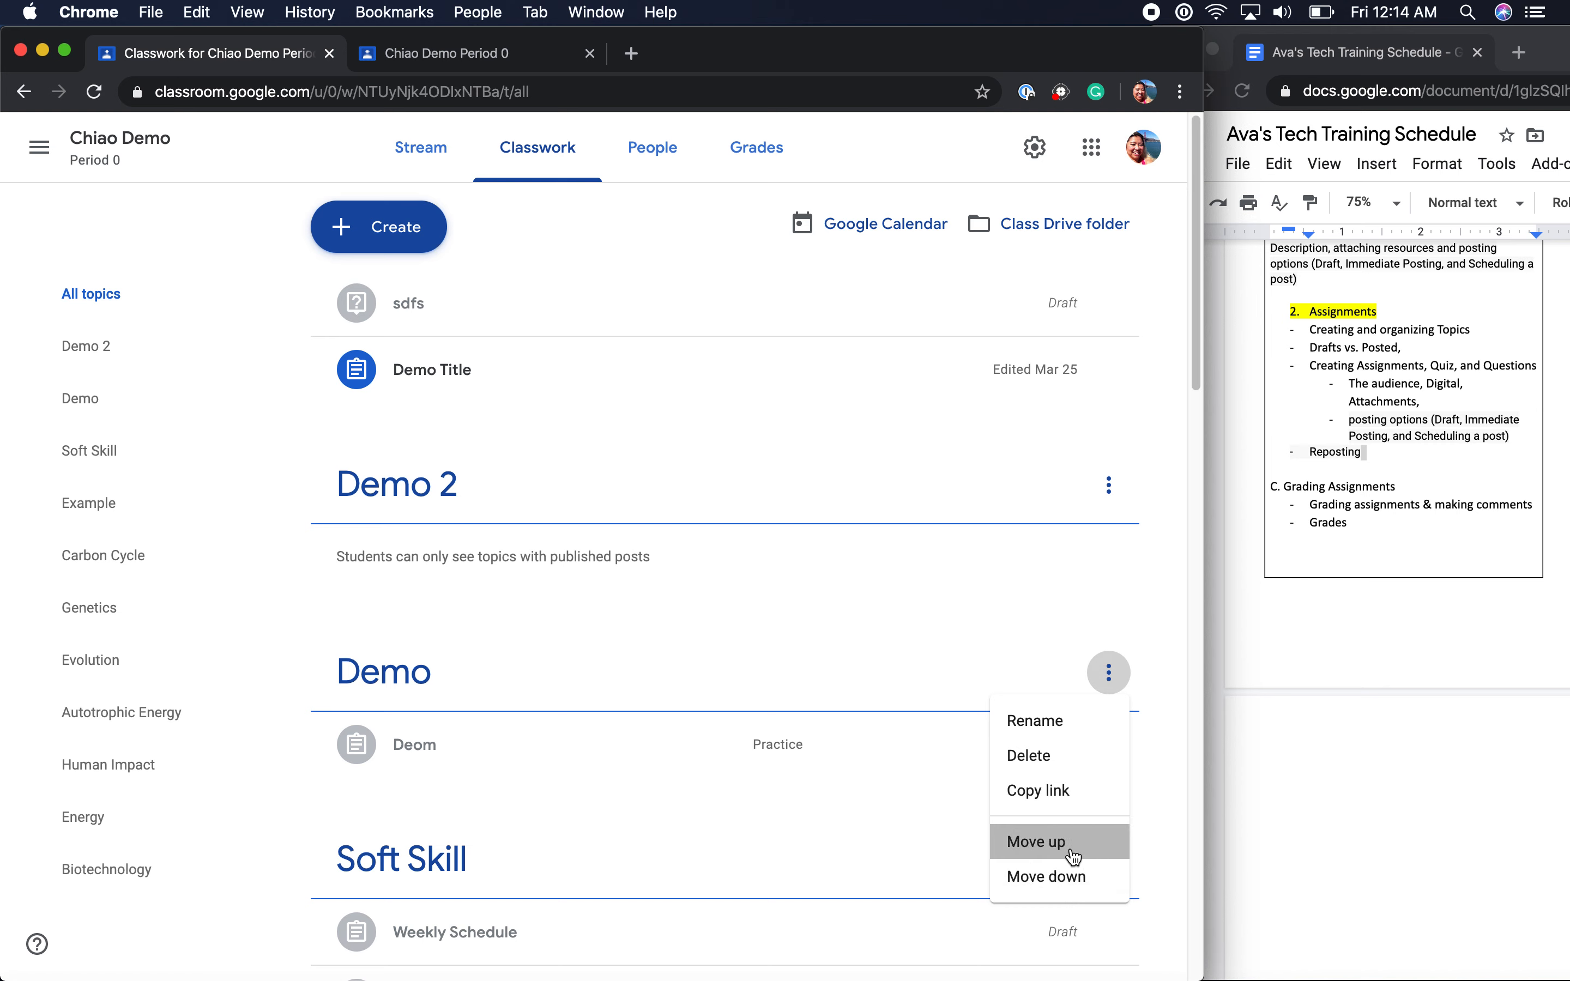
{"action": "left_click", "coordinate": [1109, 485]}
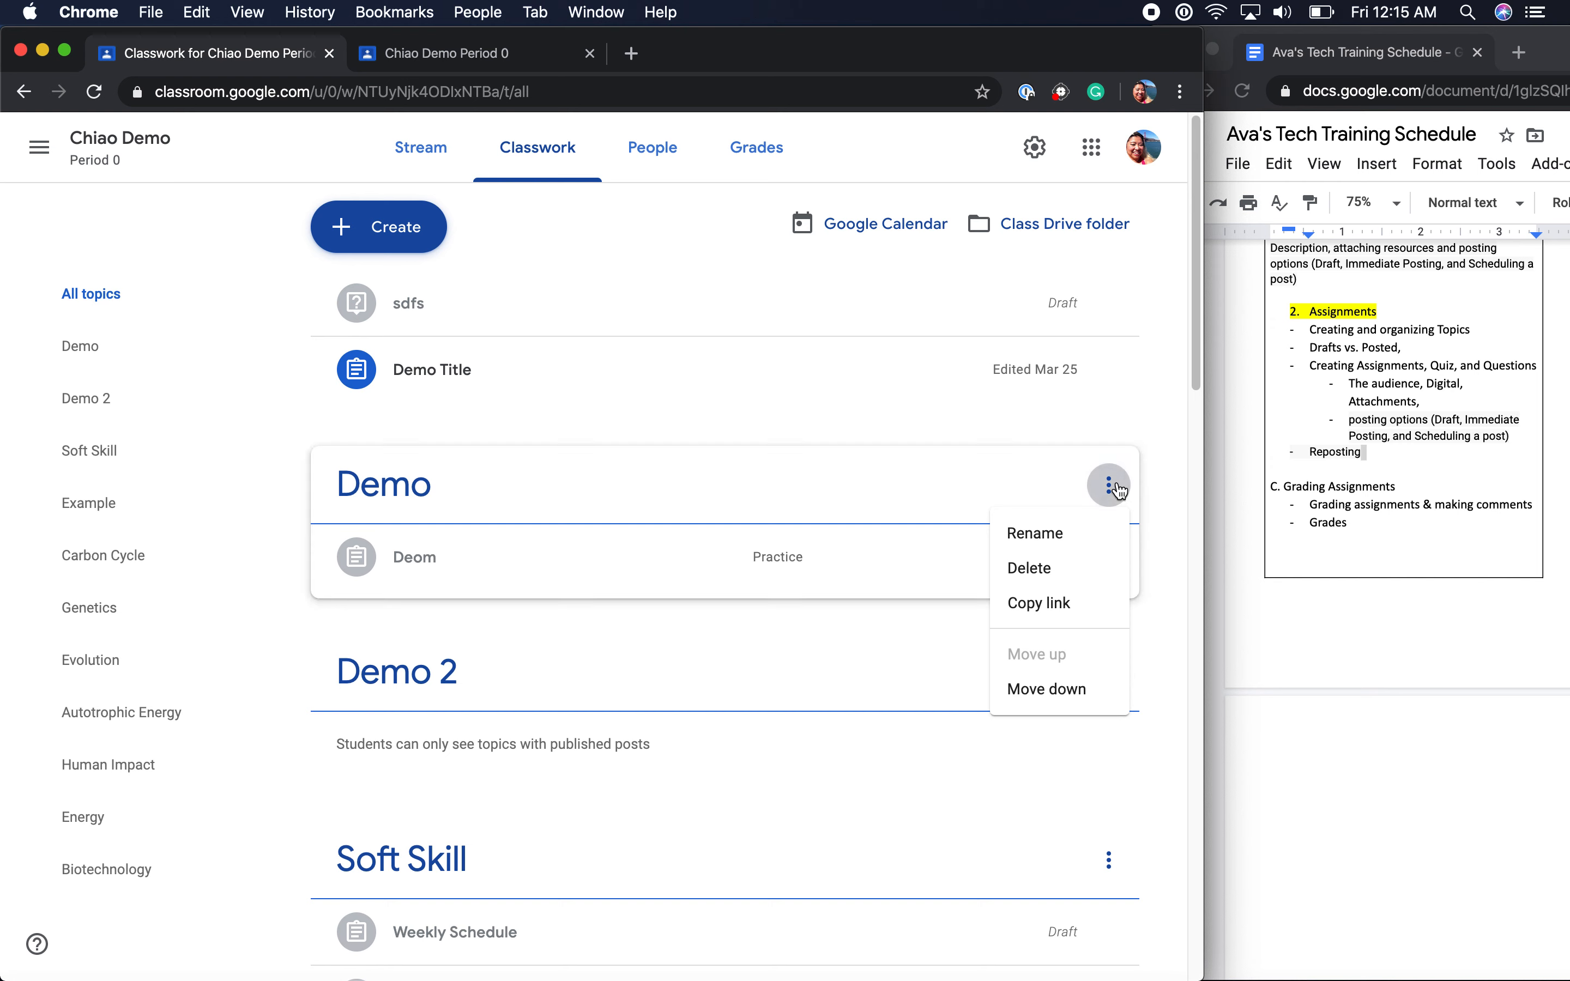
{"action": "left_click", "coordinate": [1167, 705]}
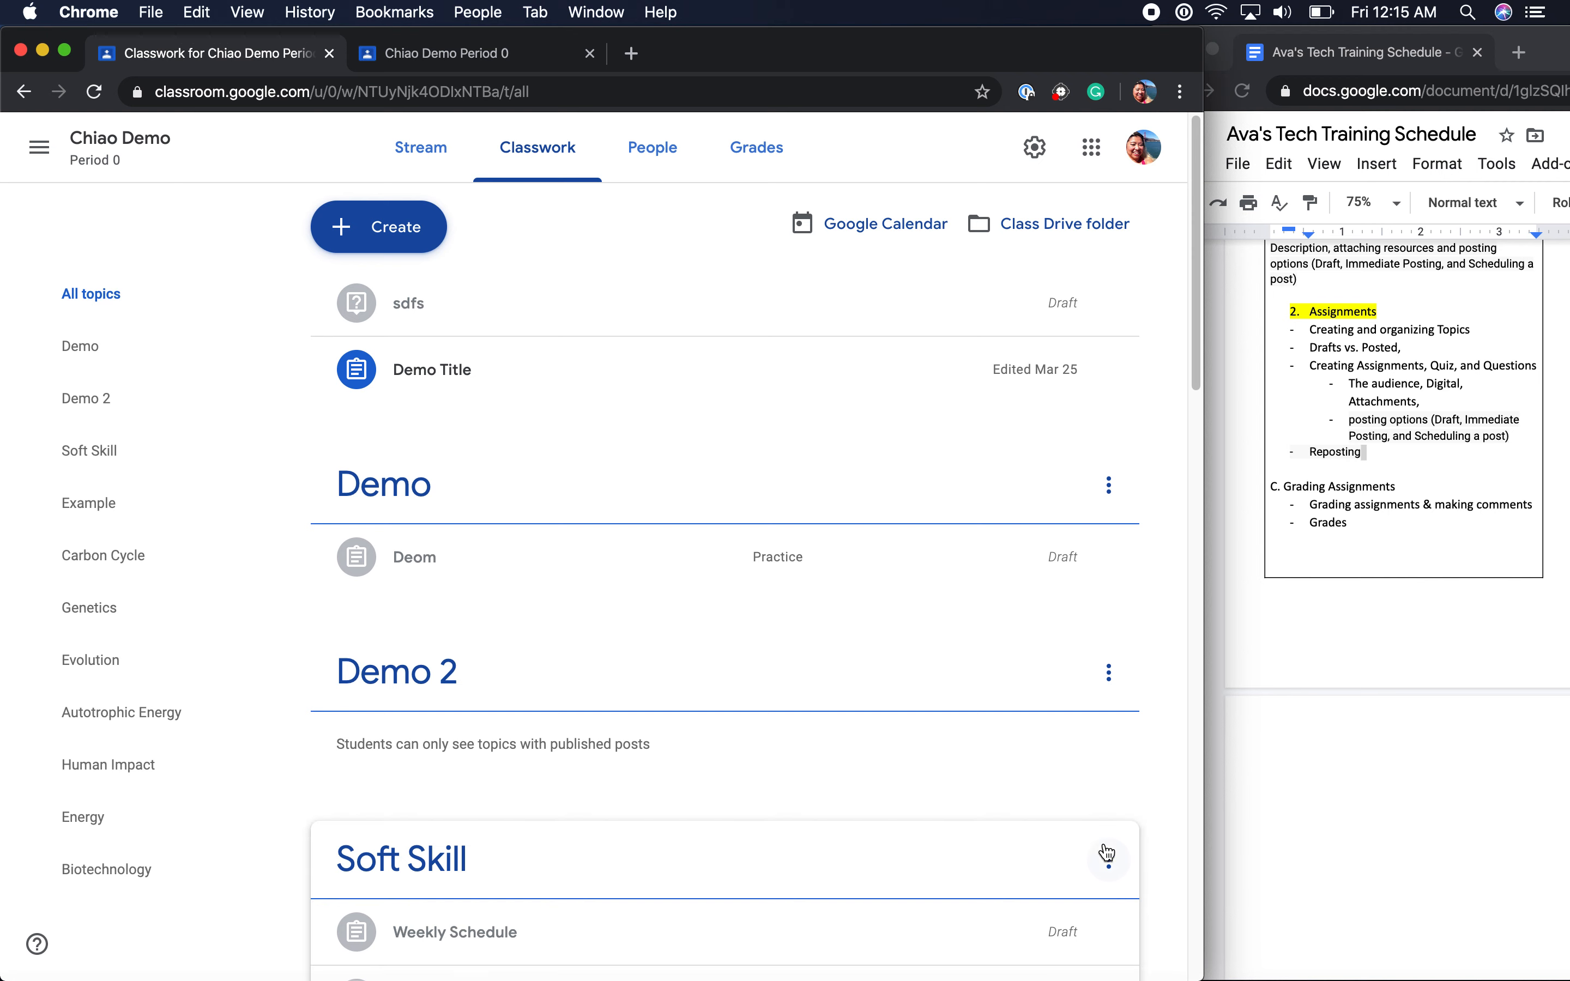
Reorder the topics so that Soft Skill comes first, above Demo and Demo 2
{"action": "left_click", "coordinate": [1111, 862]}
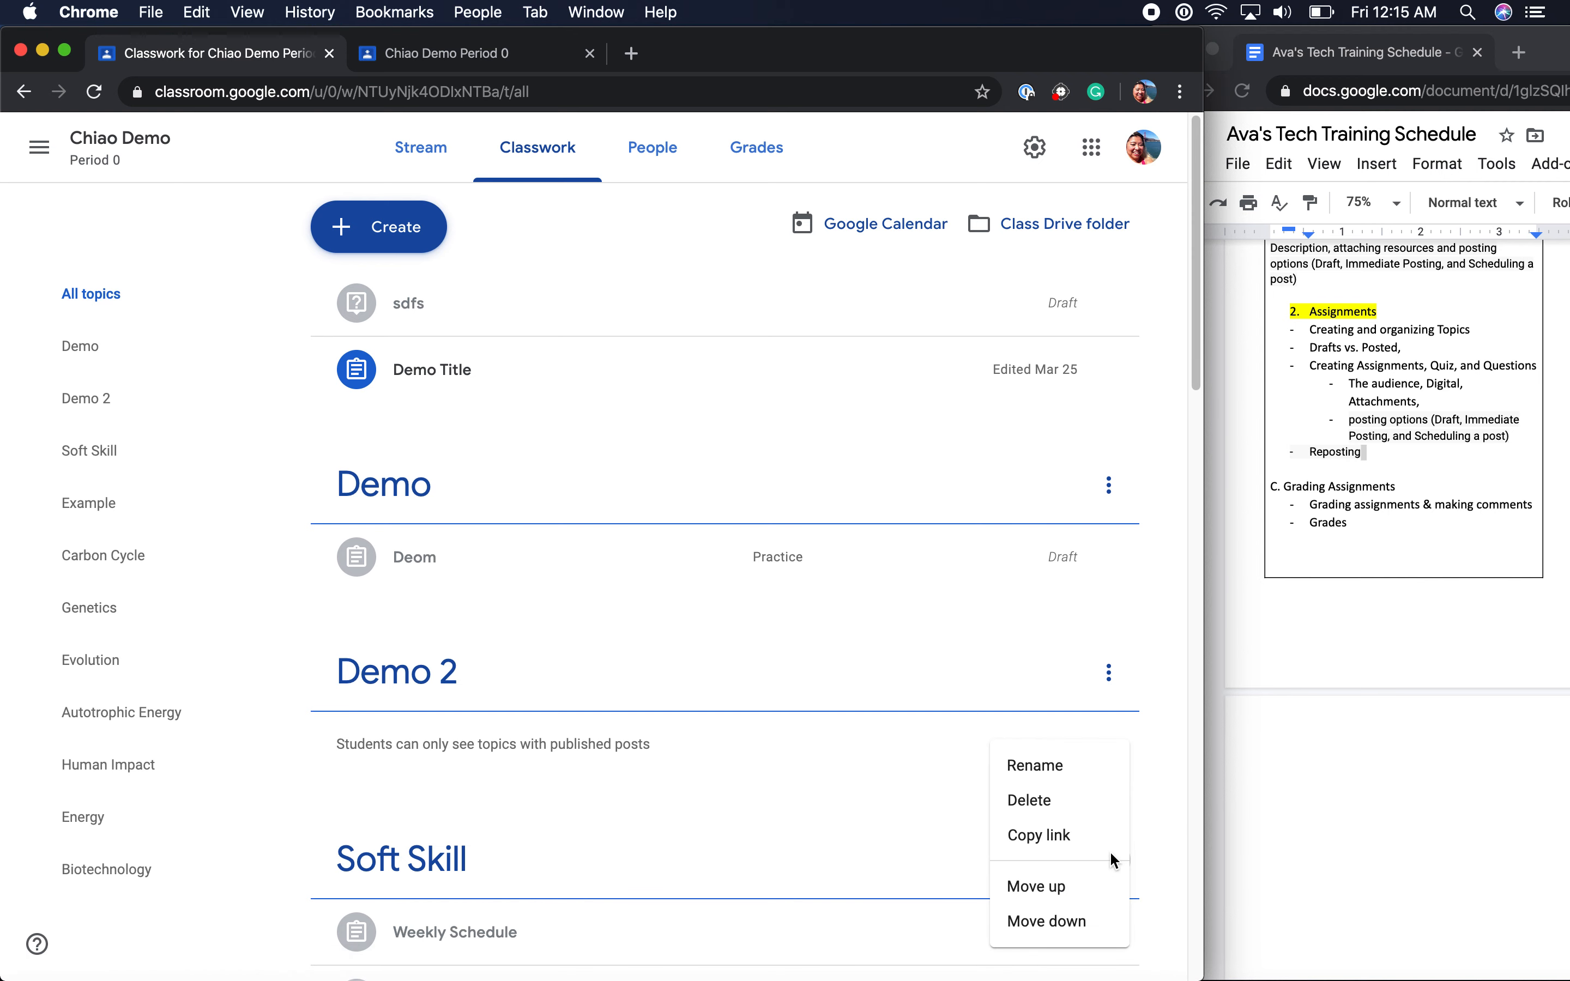
{"action": "left_click", "coordinate": [1153, 916]}
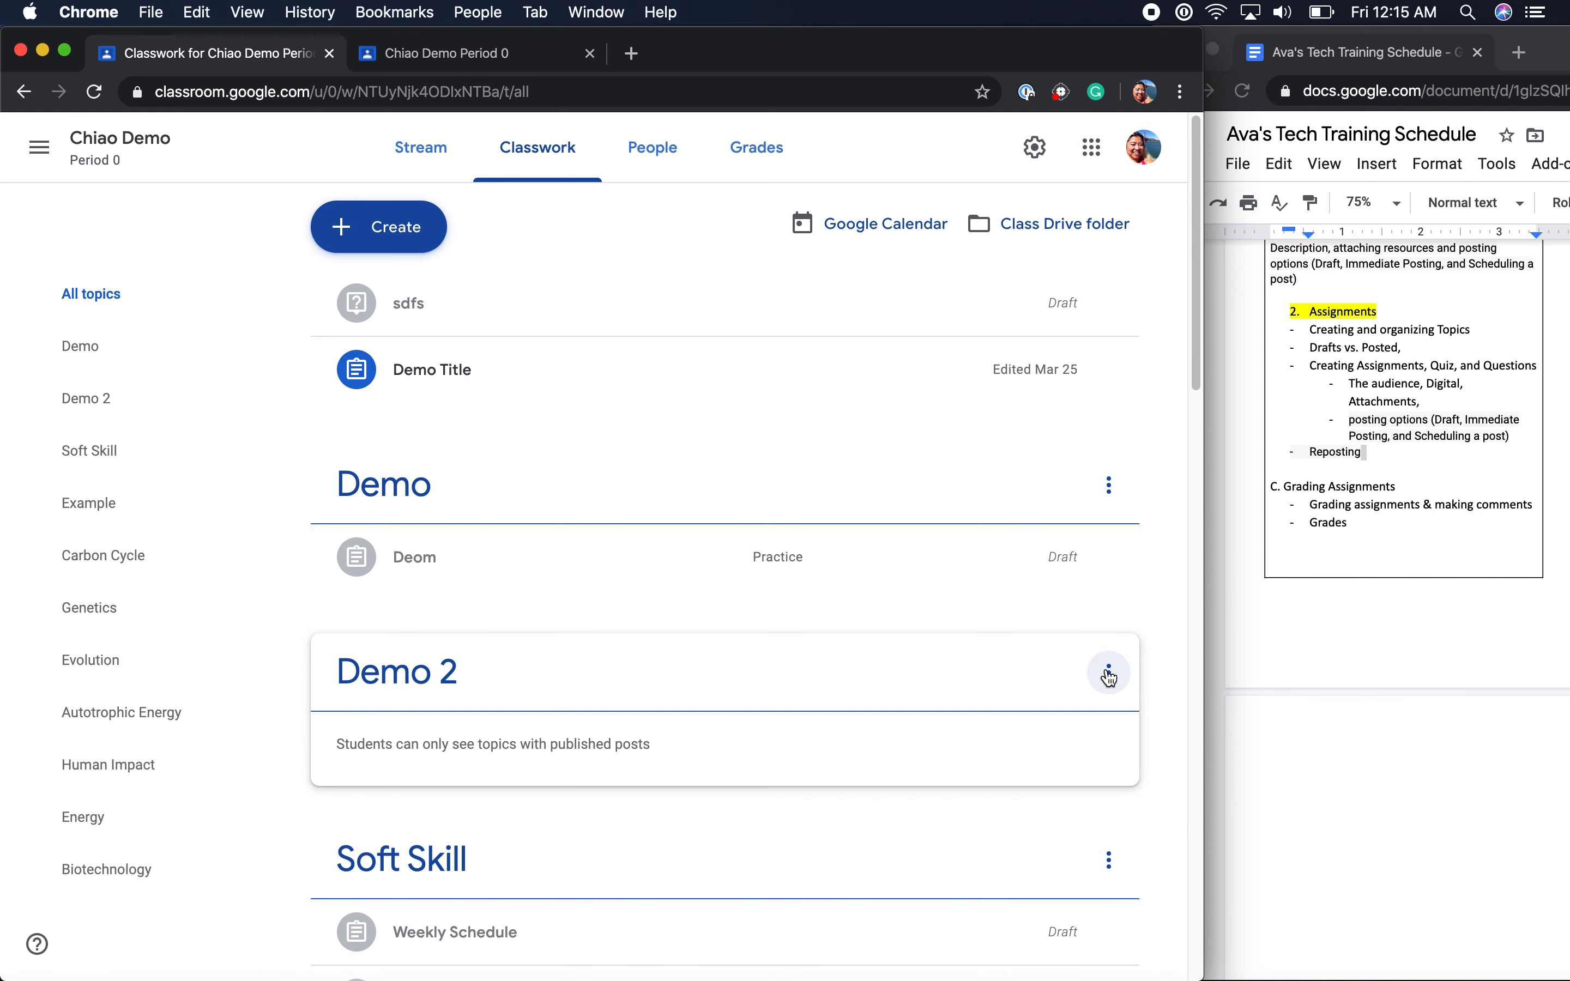
{"action": "left_click", "coordinate": [1110, 863]}
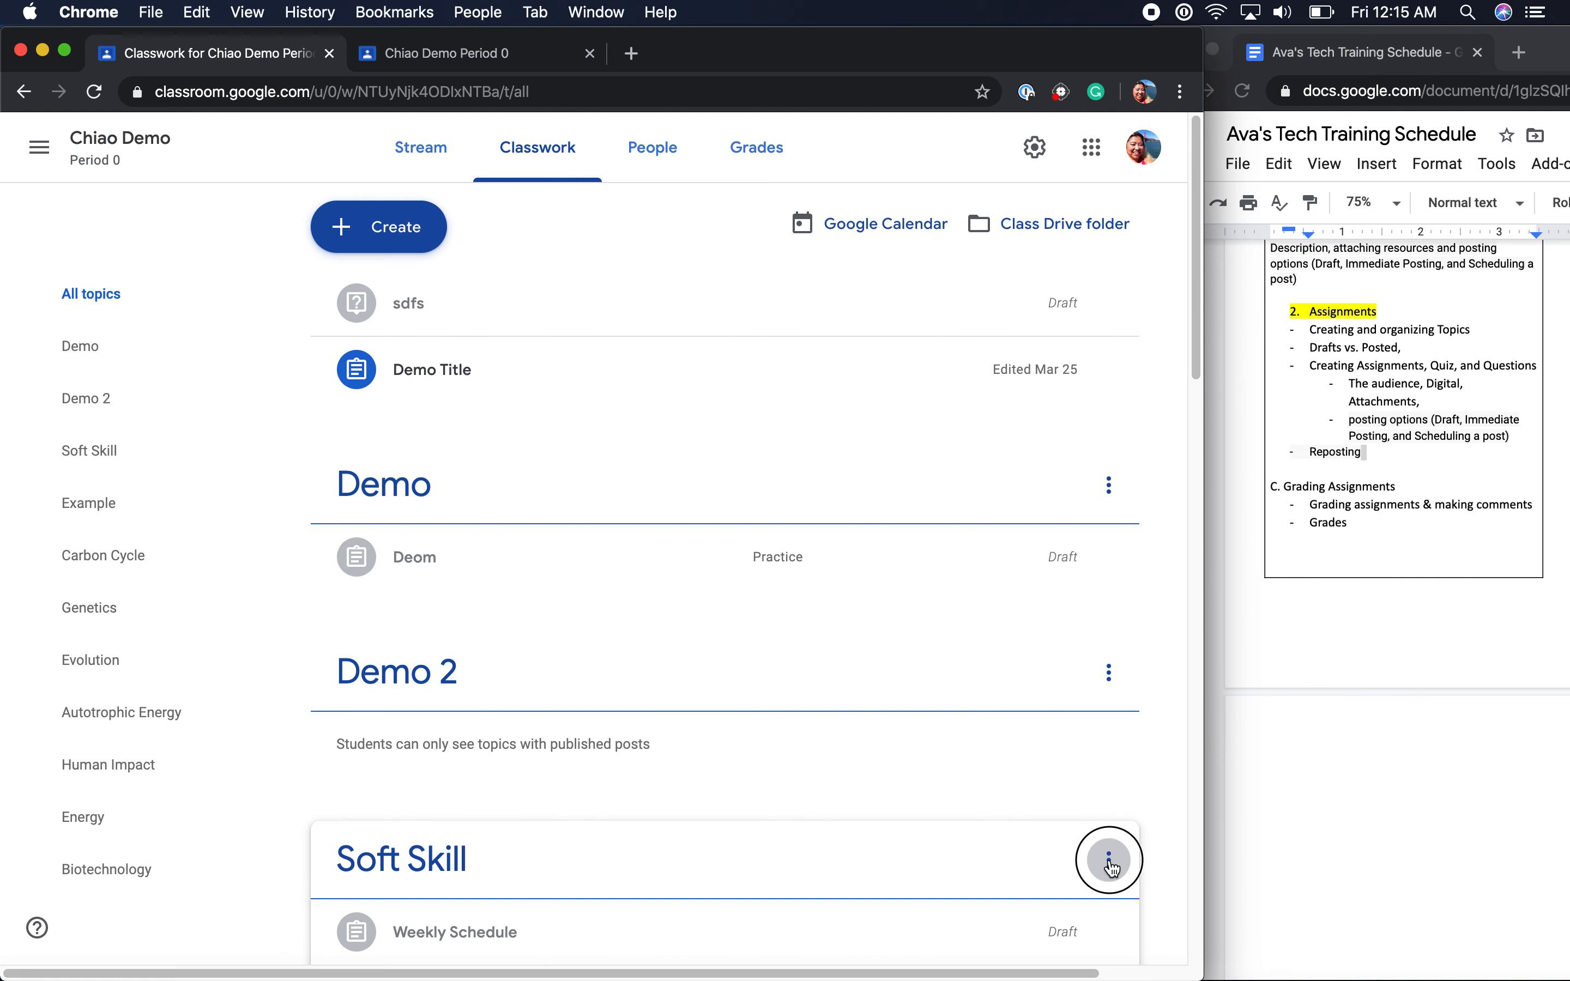
{"action": "left_click_drag", "start_coordinate": [1110, 867], "coordinate": [1059, 484]}
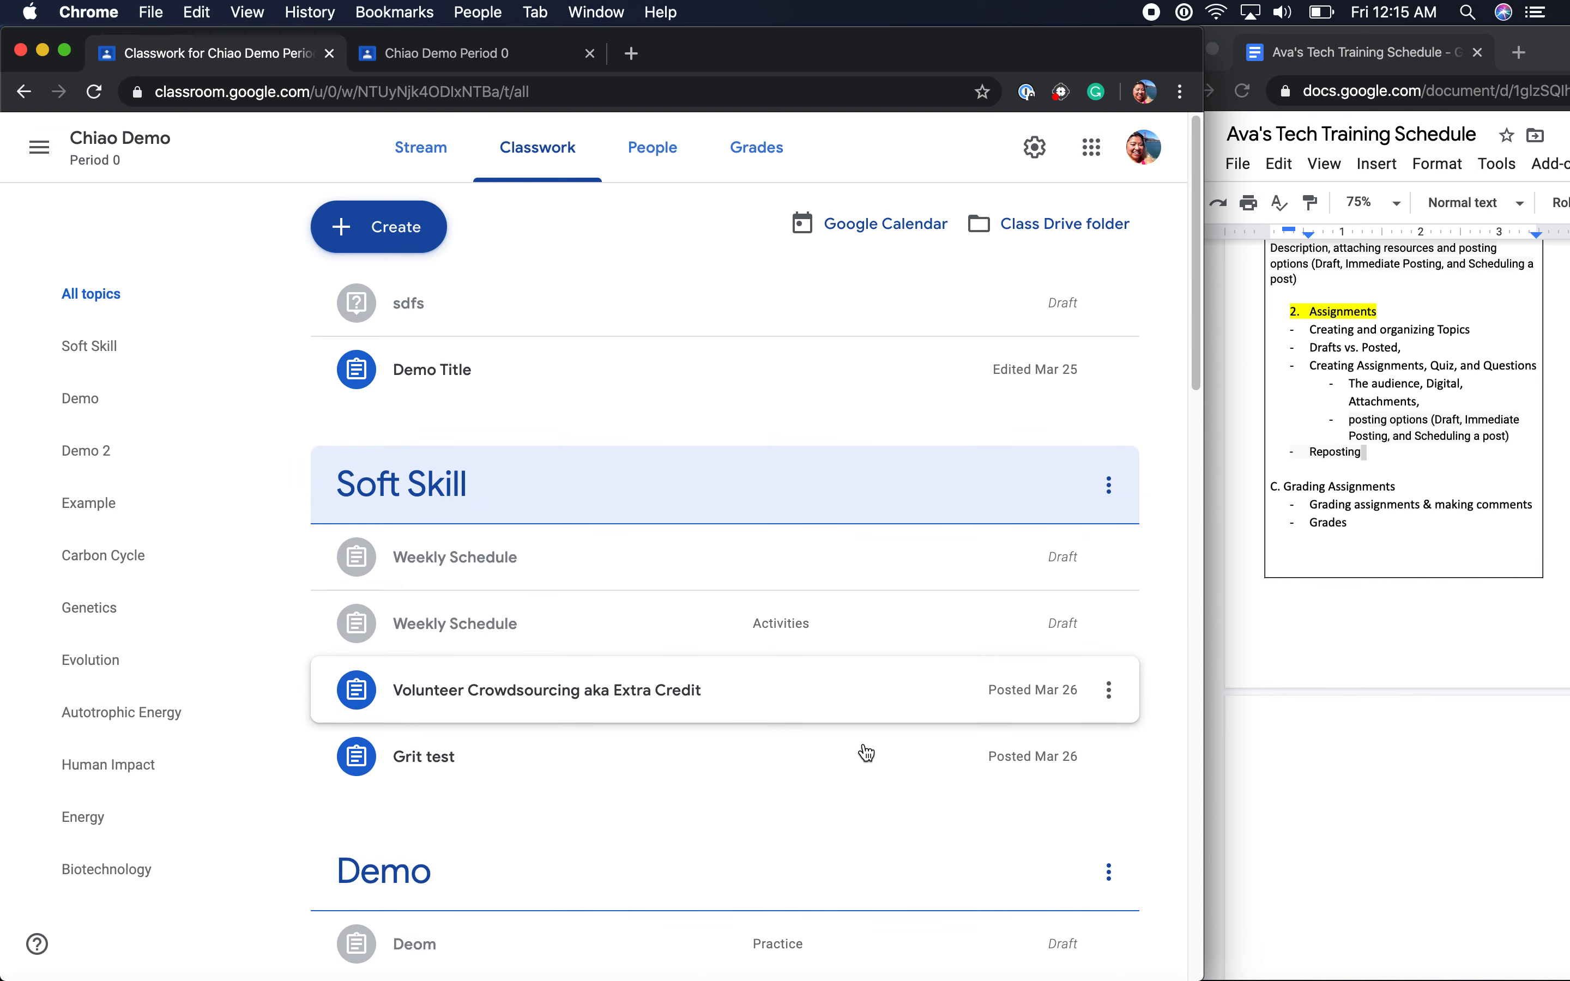
{"action": "scroll", "coordinate": [755, 776], "scroll_direction": "down", "scroll_amount": 2}
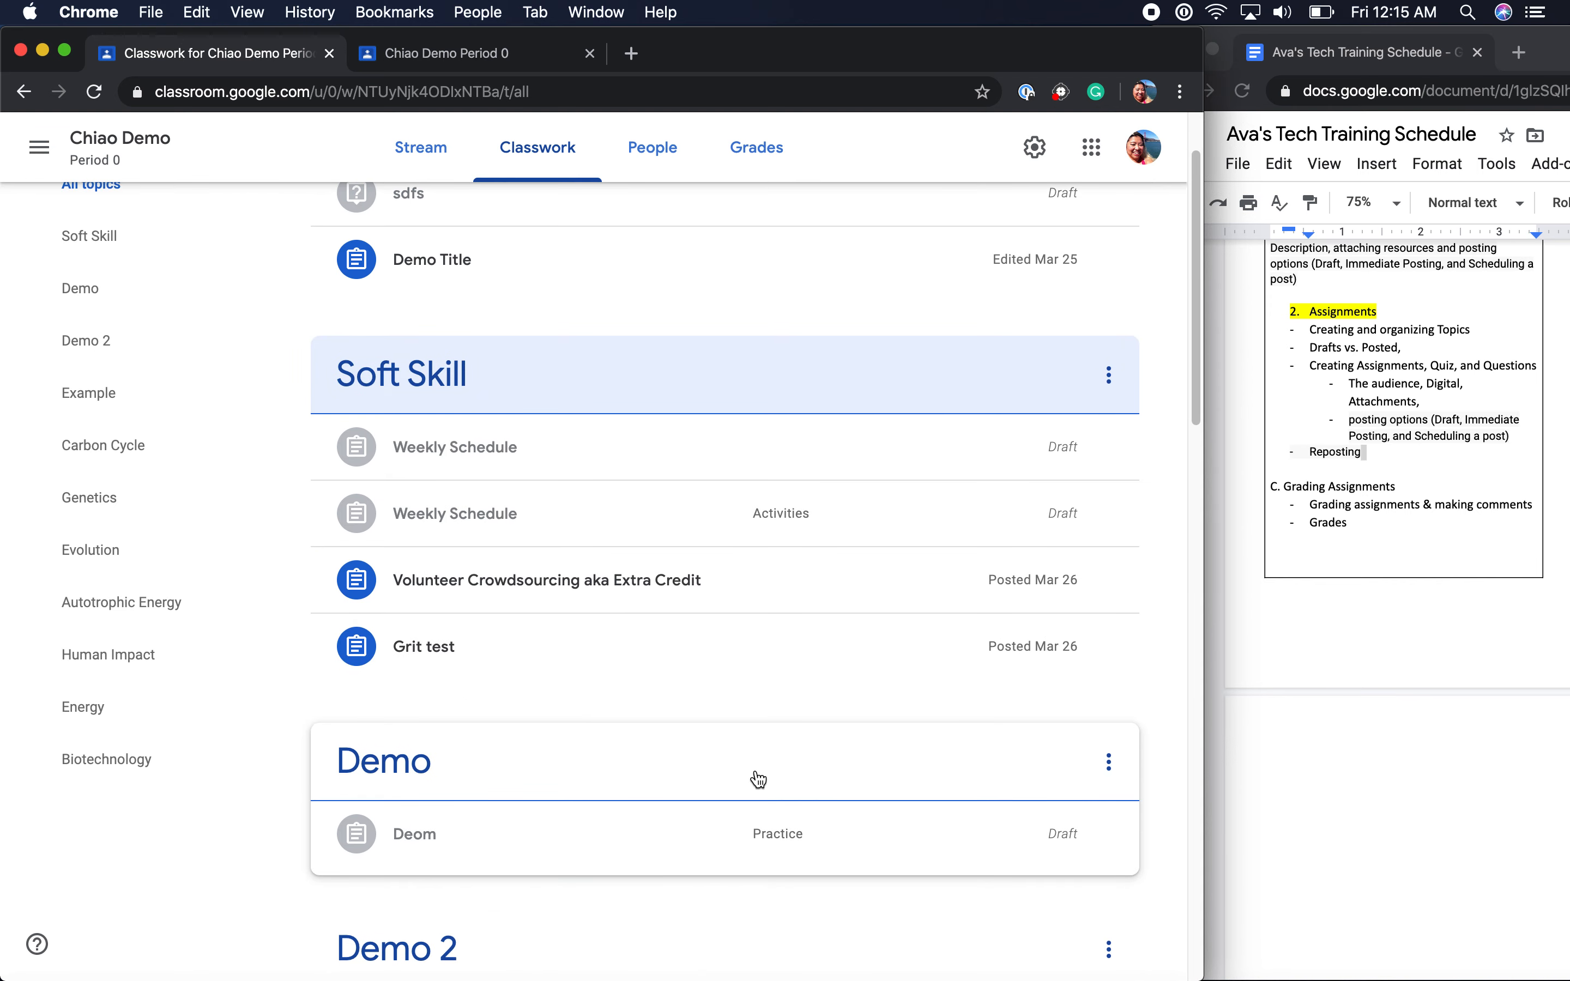
{"action": "scroll", "coordinate": [758, 779], "scroll_direction": "up", "scroll_amount": 2}
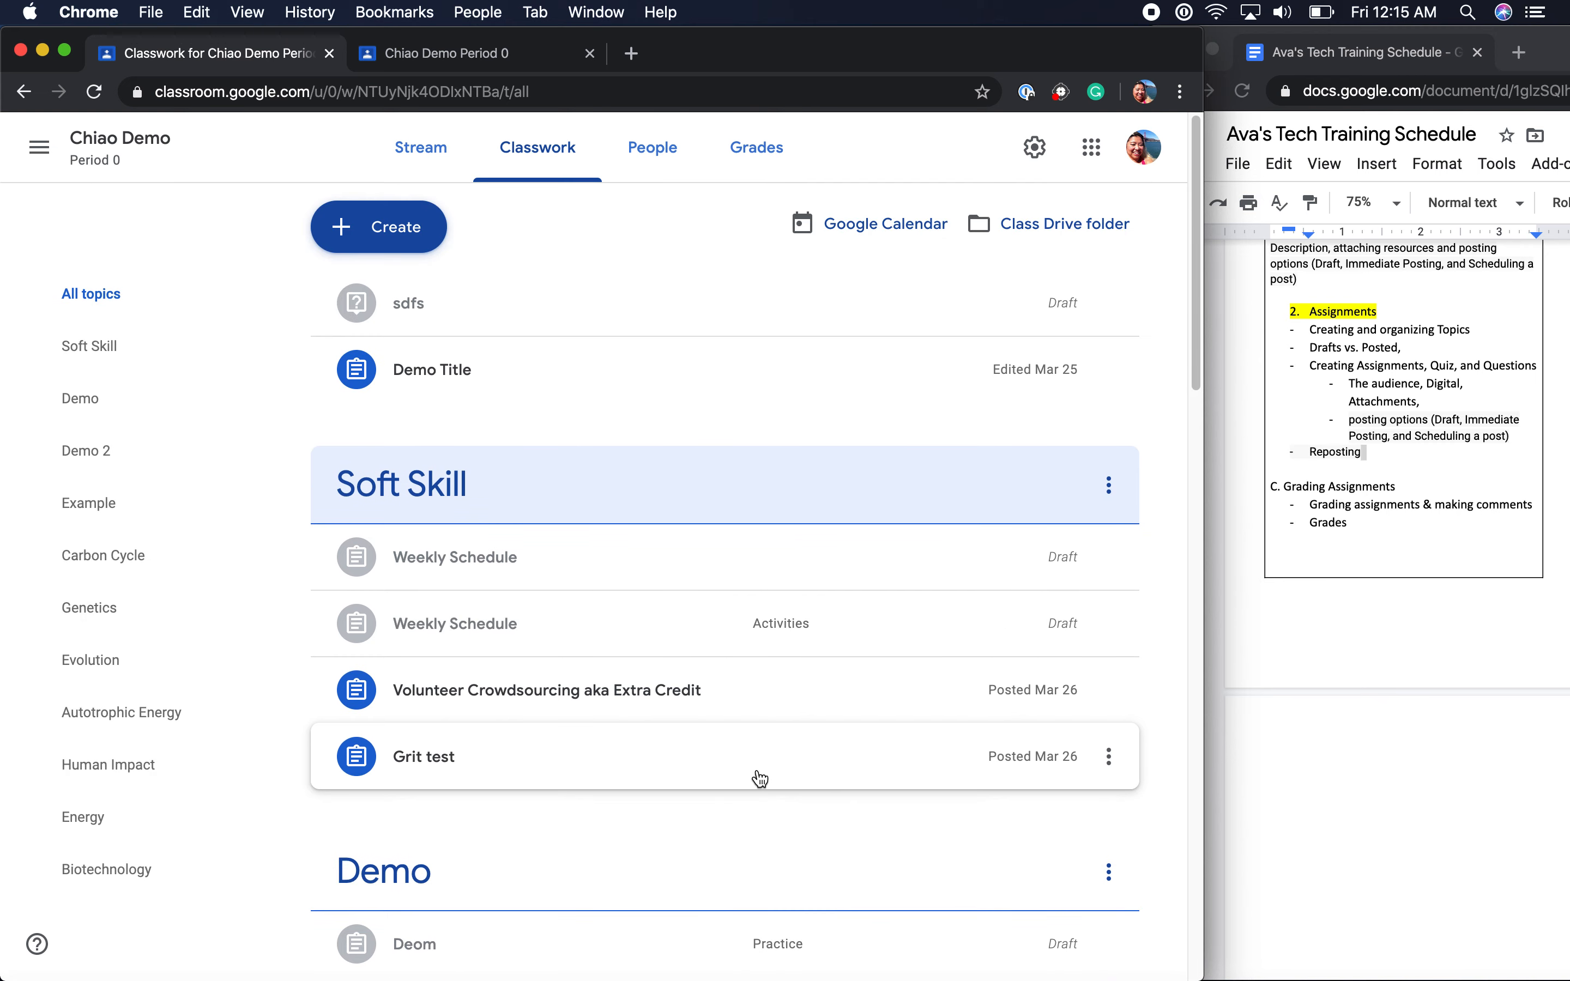
Check the Soft Skill topic's options, view its assignments on their own, and return to all topics
{"action": "left_click", "coordinate": [1110, 486]}
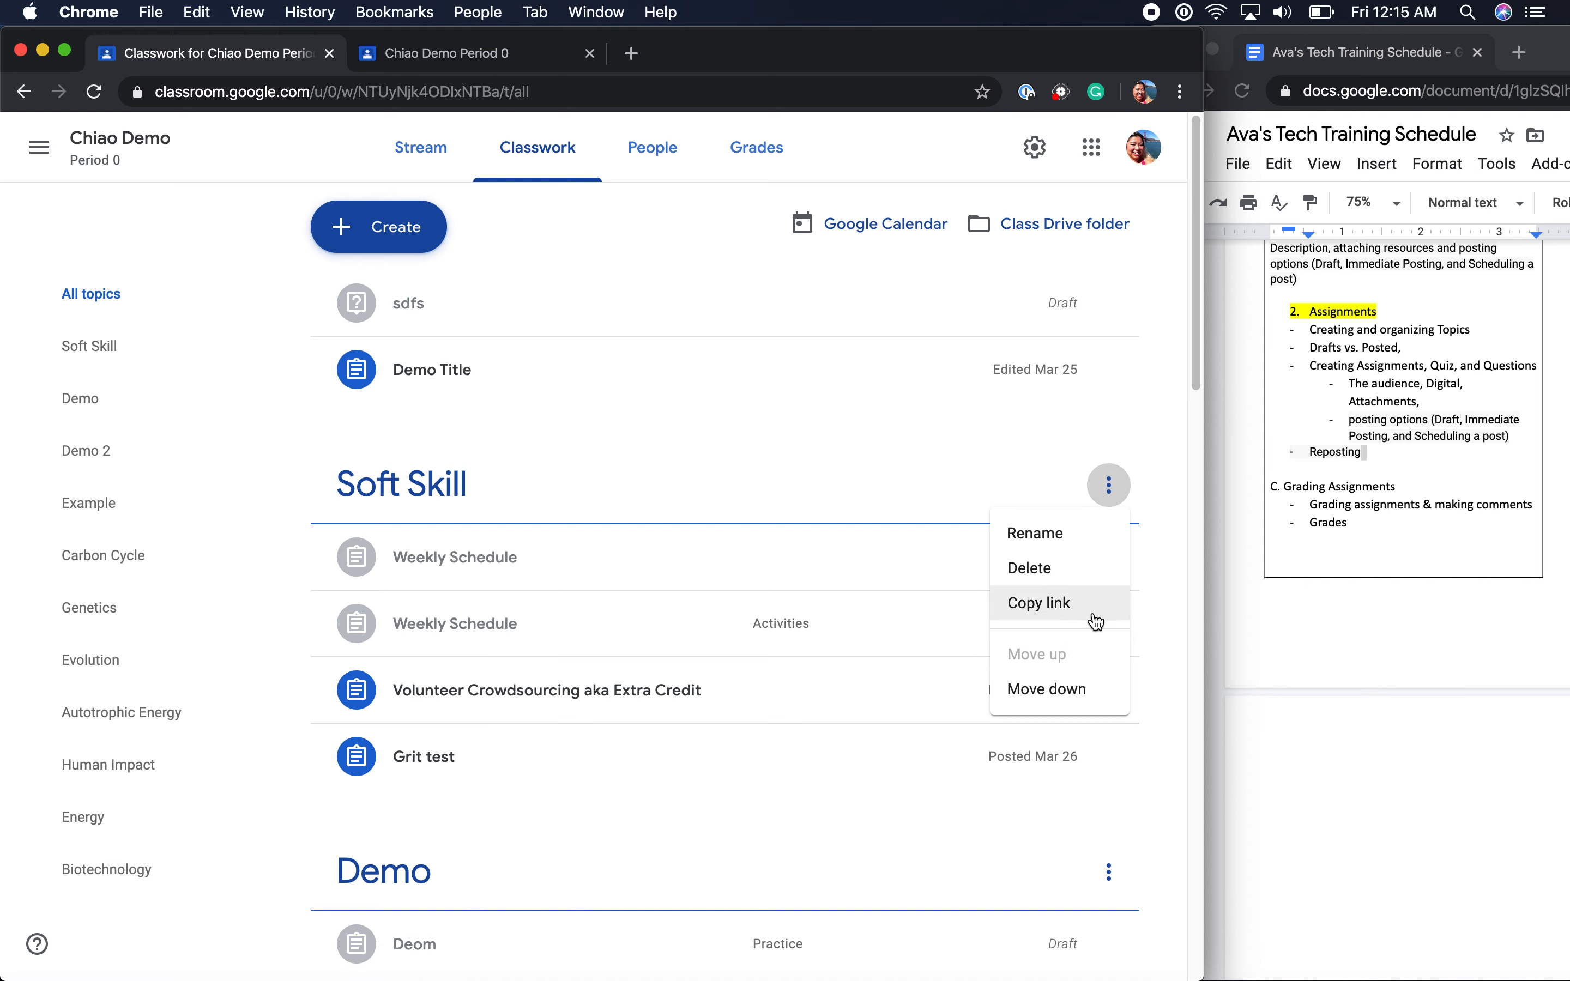
{"action": "left_click", "coordinate": [1110, 488]}
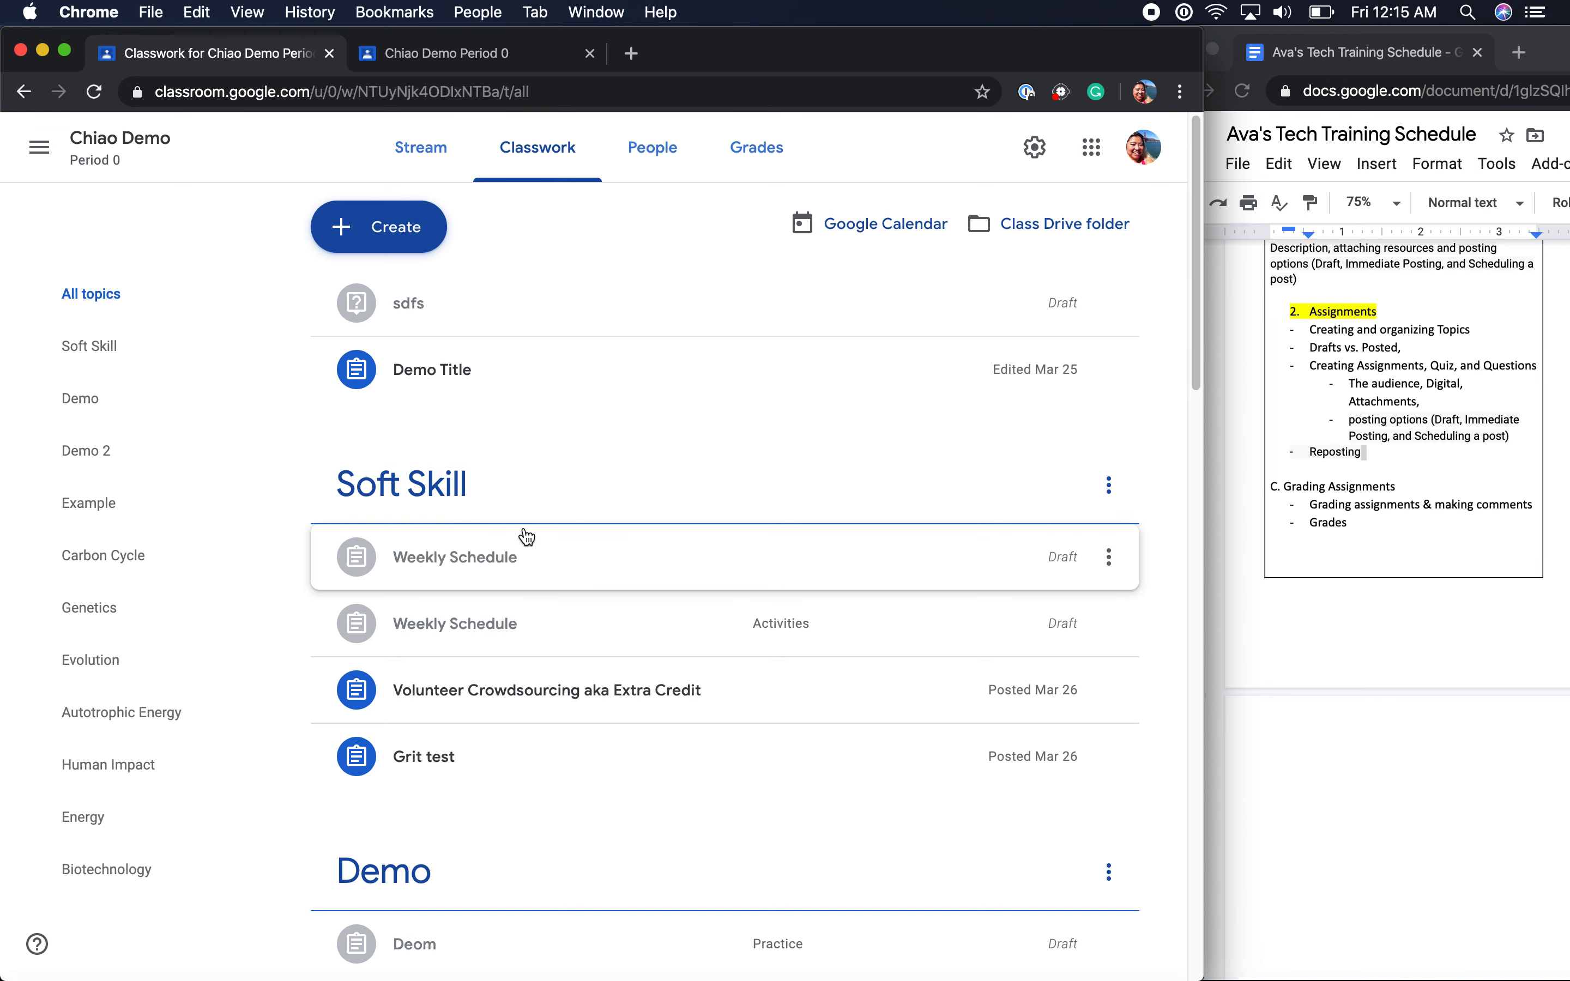
{"action": "left_click", "coordinate": [100, 361]}
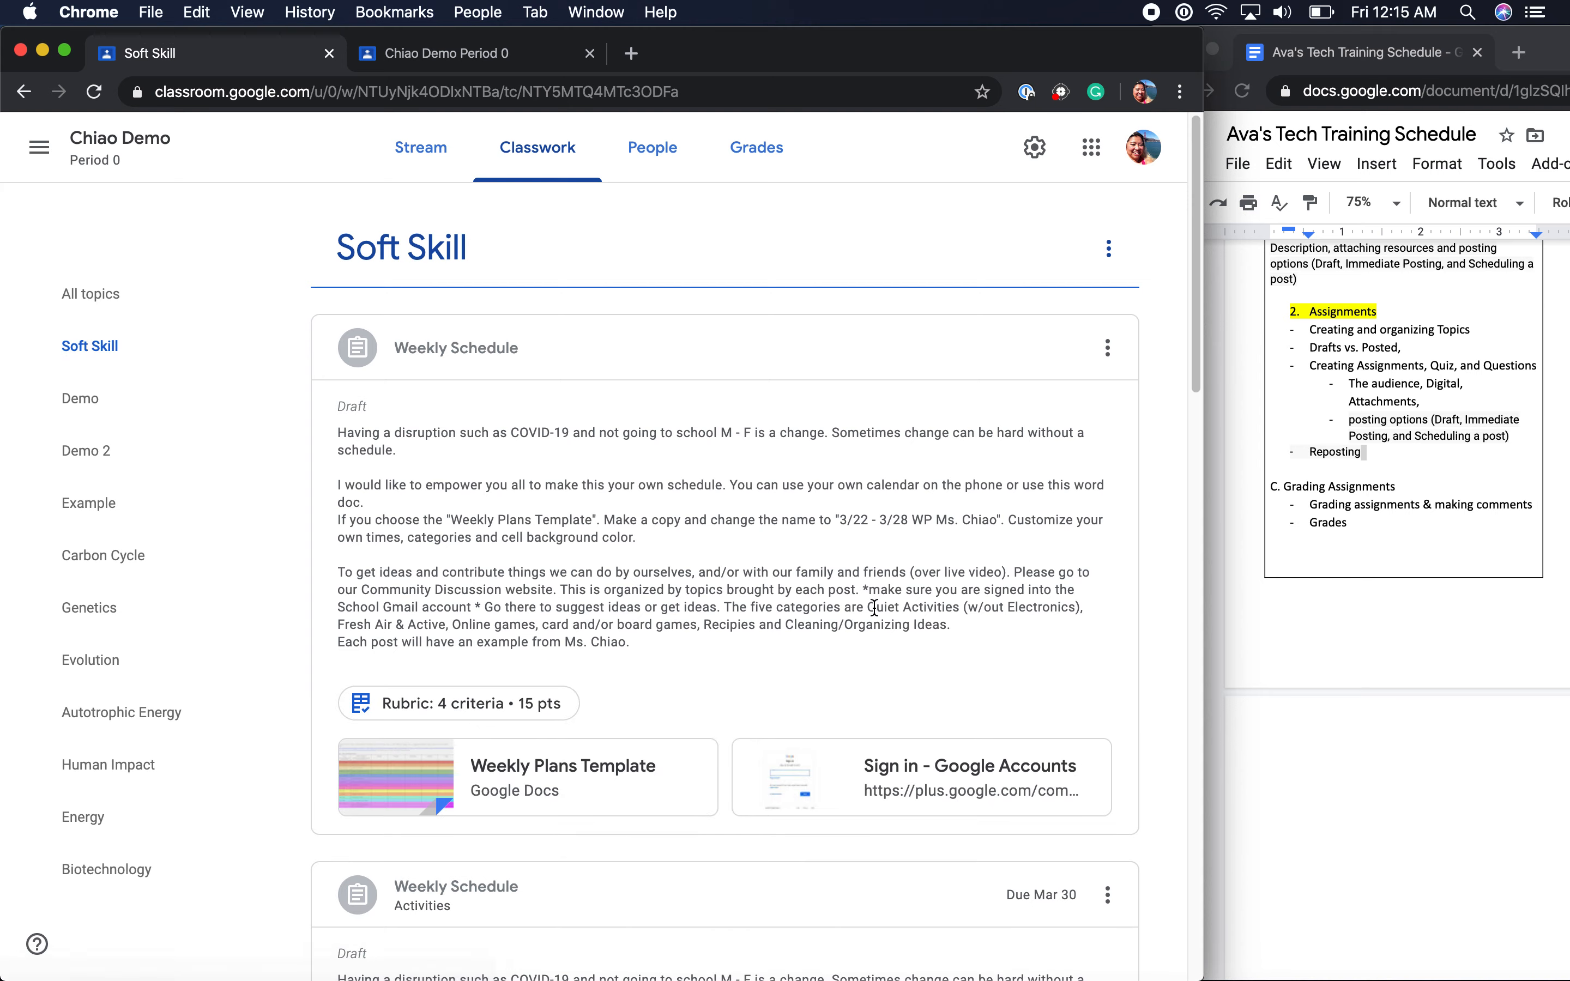
{"action": "scroll", "coordinate": [875, 609], "scroll_direction": "down", "scroll_amount": 20}
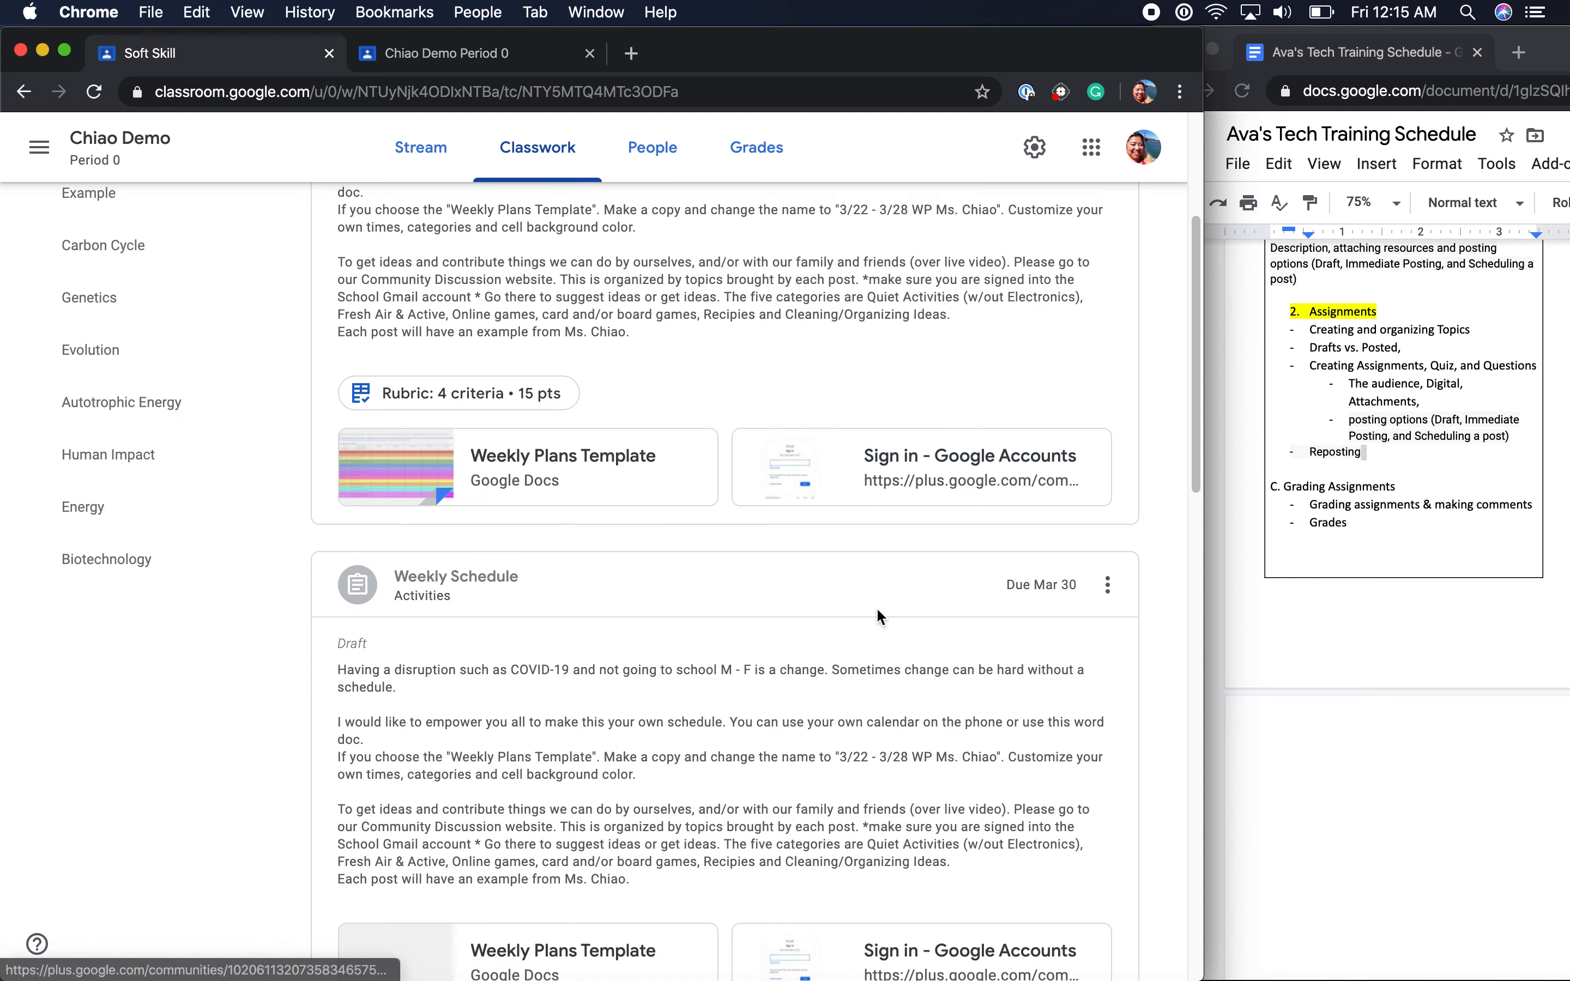
{"action": "scroll", "coordinate": [878, 612], "scroll_direction": "up", "scroll_amount": 20}
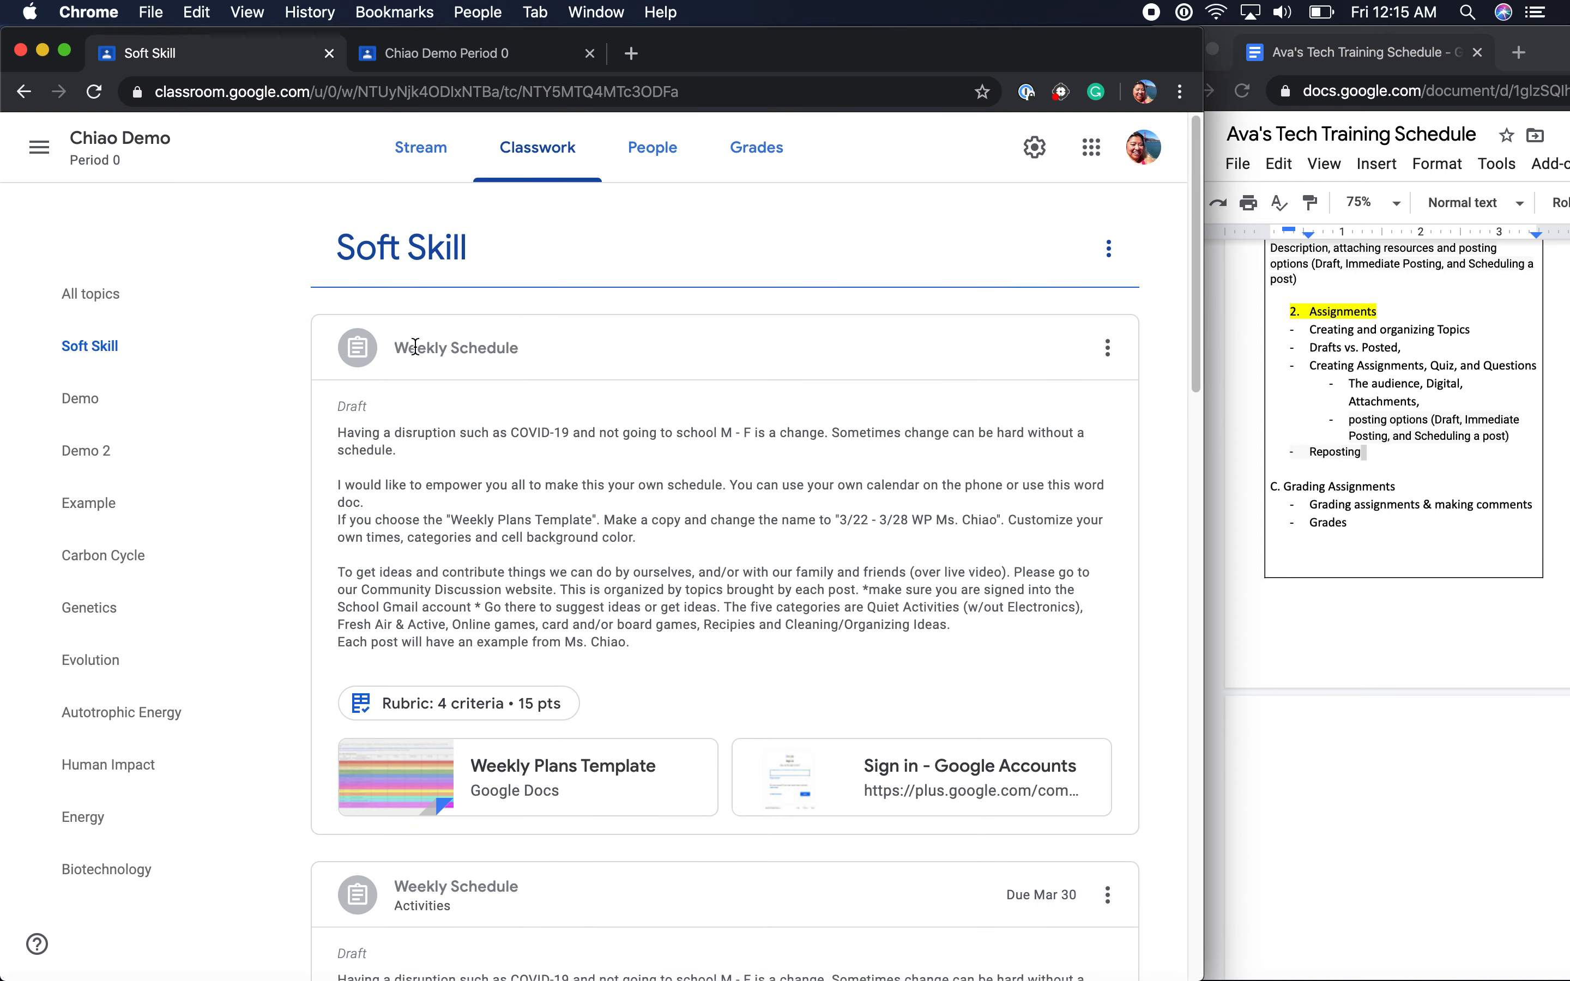
{"action": "left_click", "coordinate": [83, 293]}
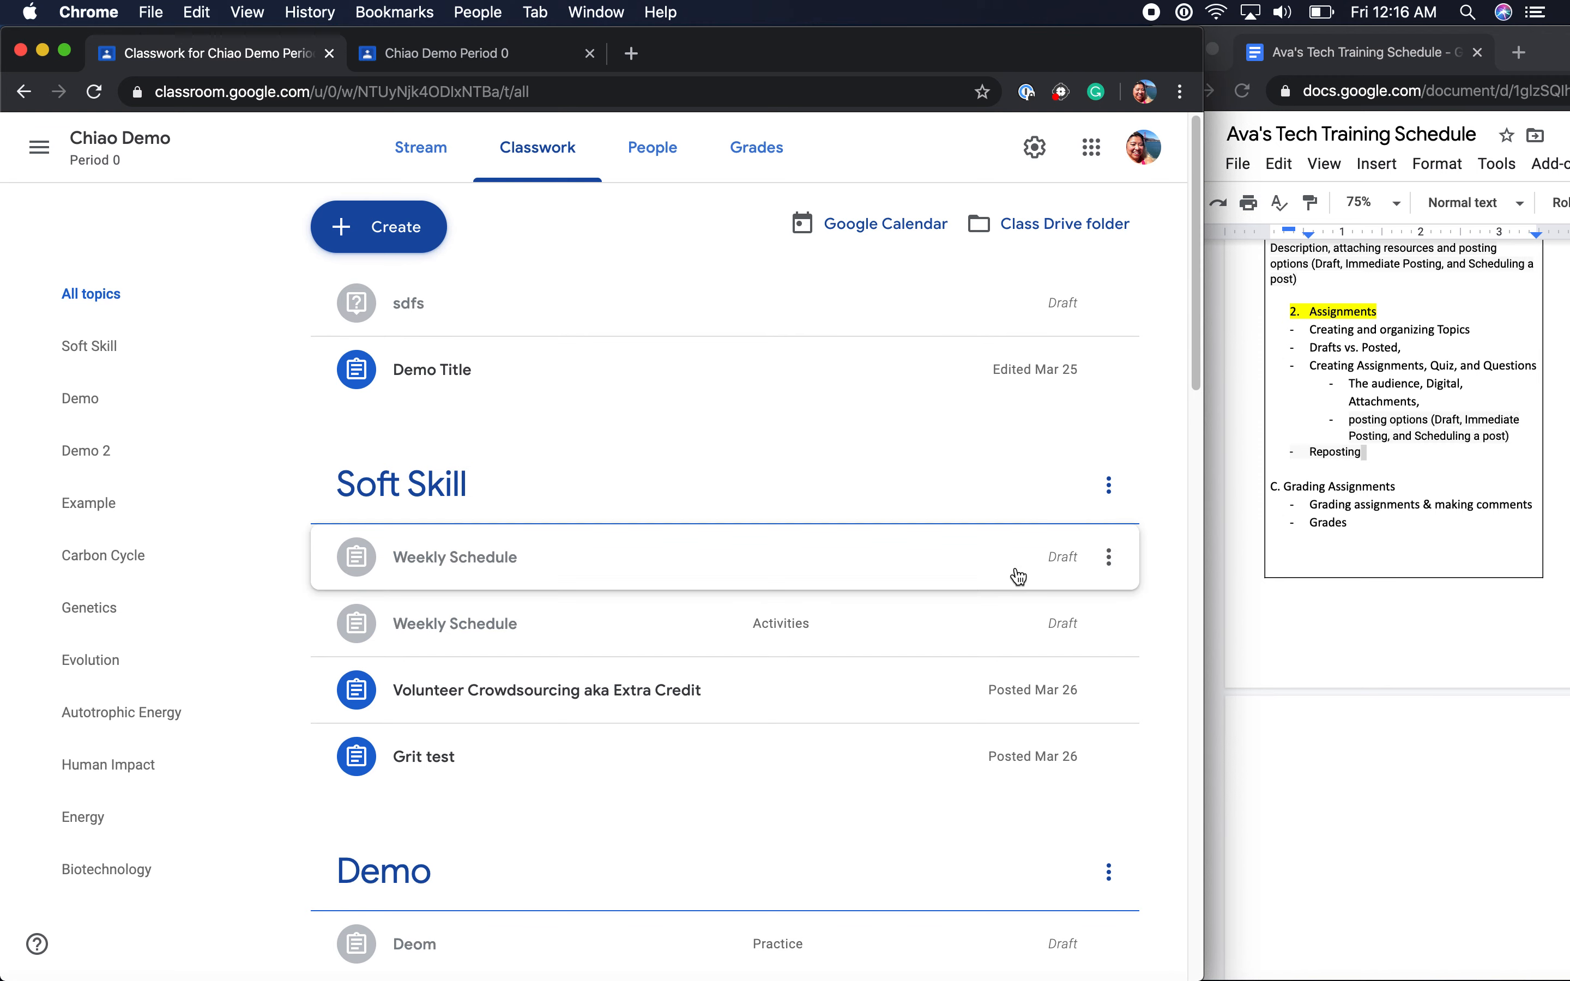
Move the first Weekly Schedule draft from the Soft Skill topic to the start of the Demo topic
{"action": "left_click", "coordinate": [1111, 565]}
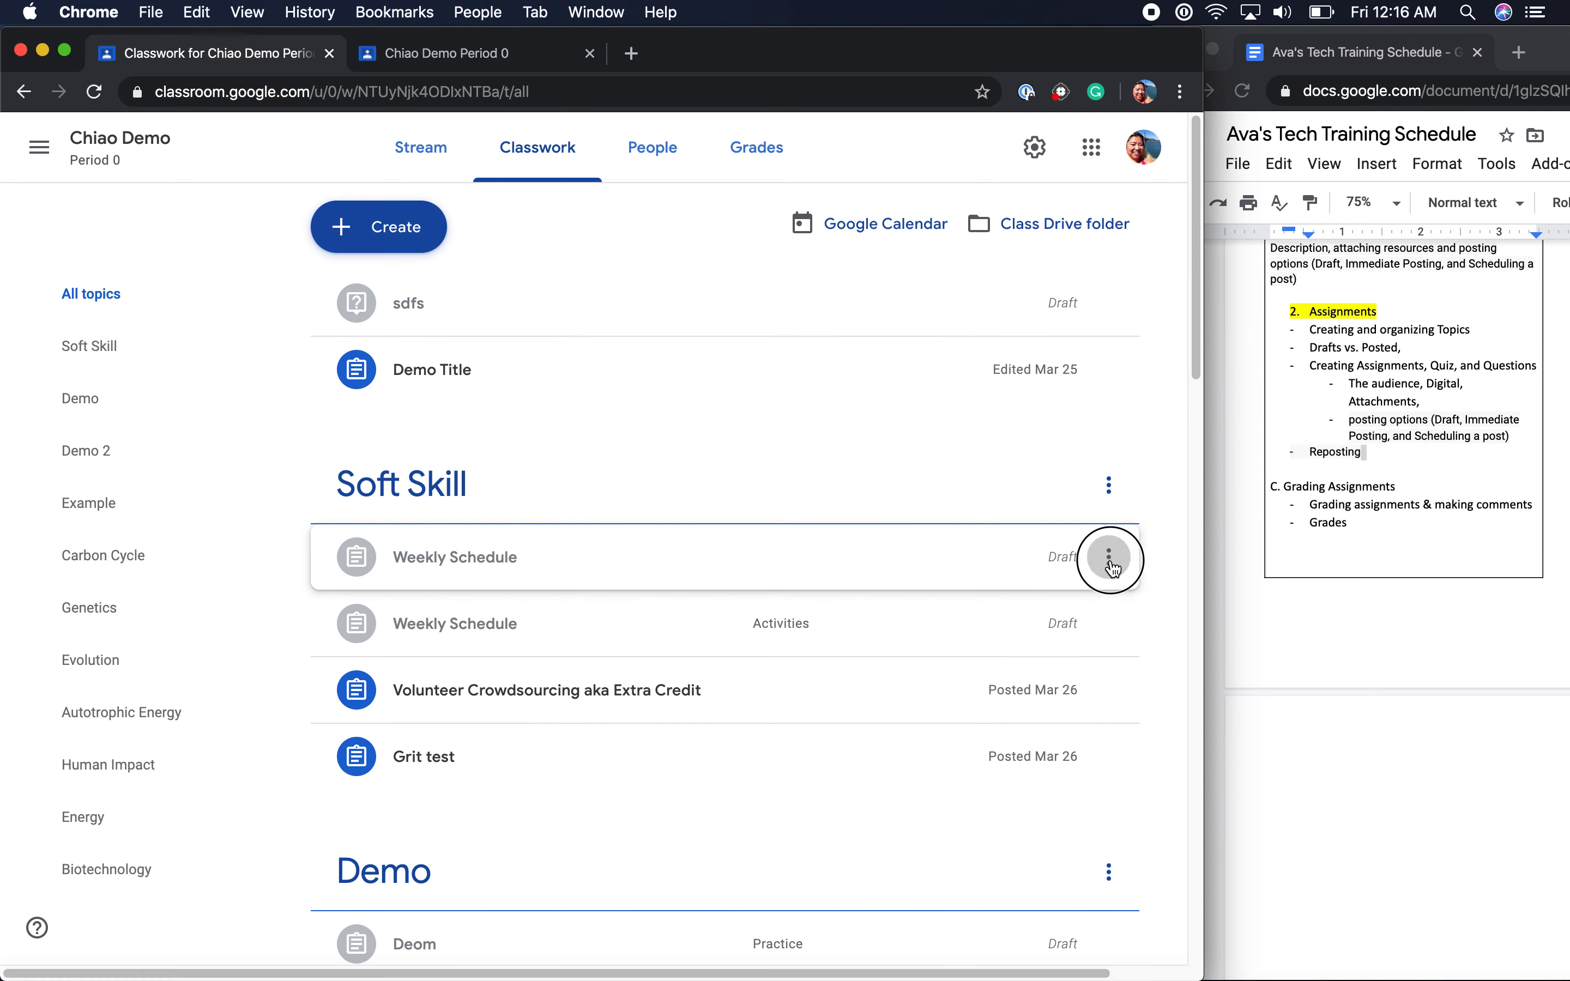
{"action": "left_click_drag", "start_coordinate": [1113, 569], "coordinate": [709, 332]}
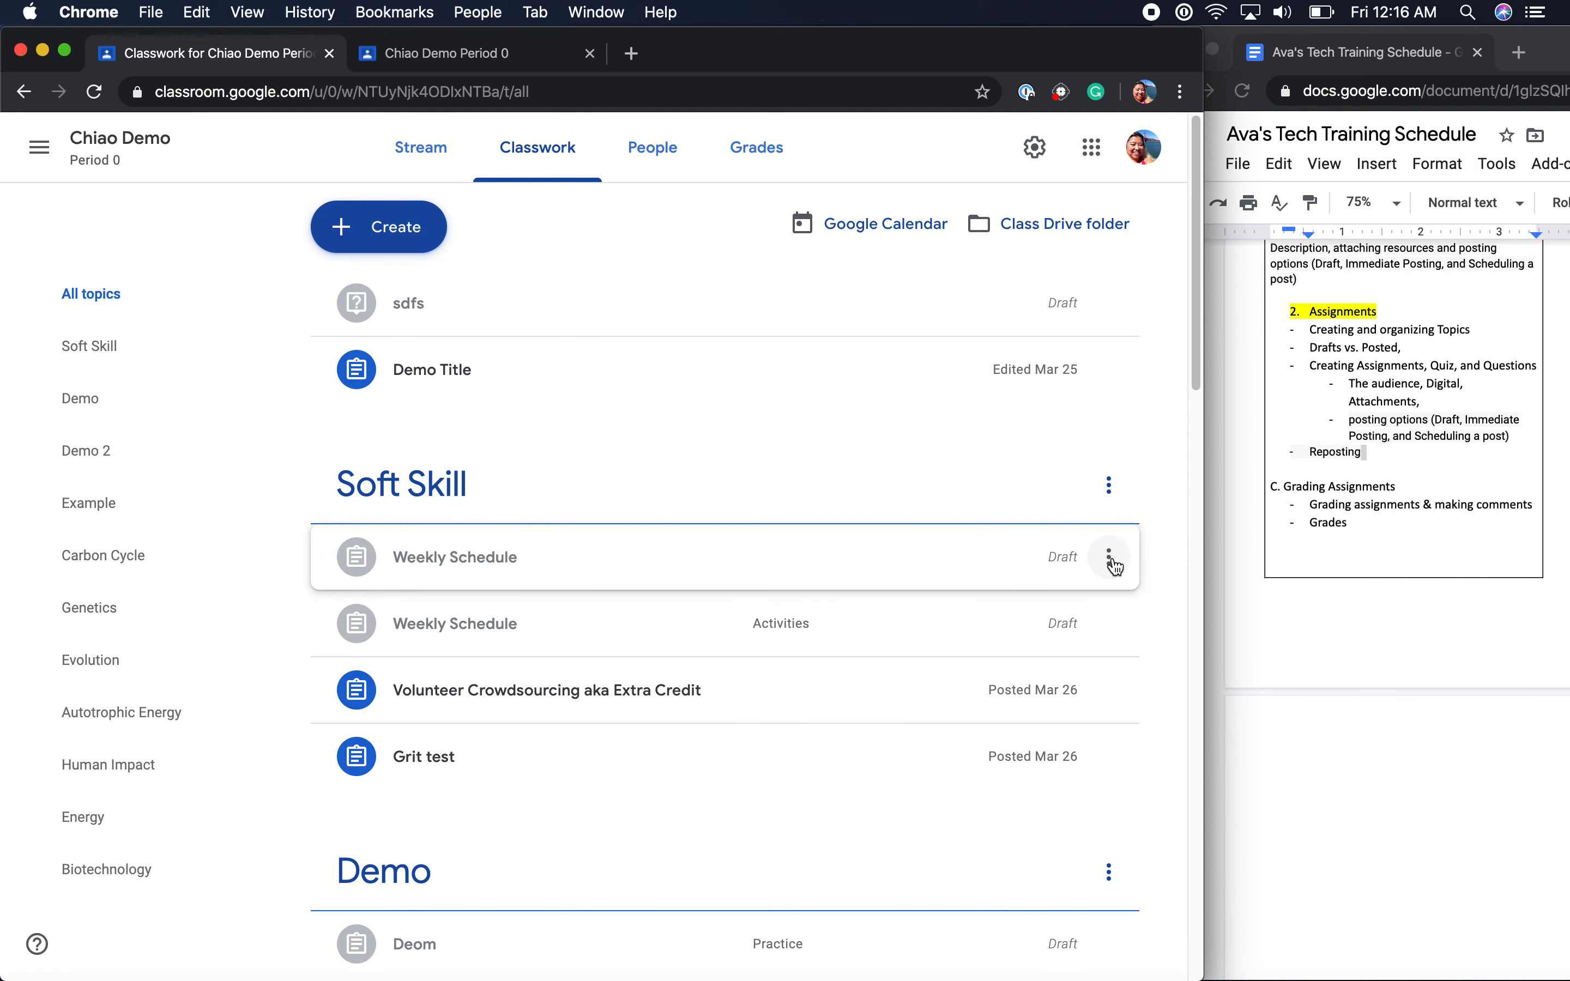
{"action": "left_click_drag", "start_coordinate": [1113, 566], "coordinate": [588, 376]}
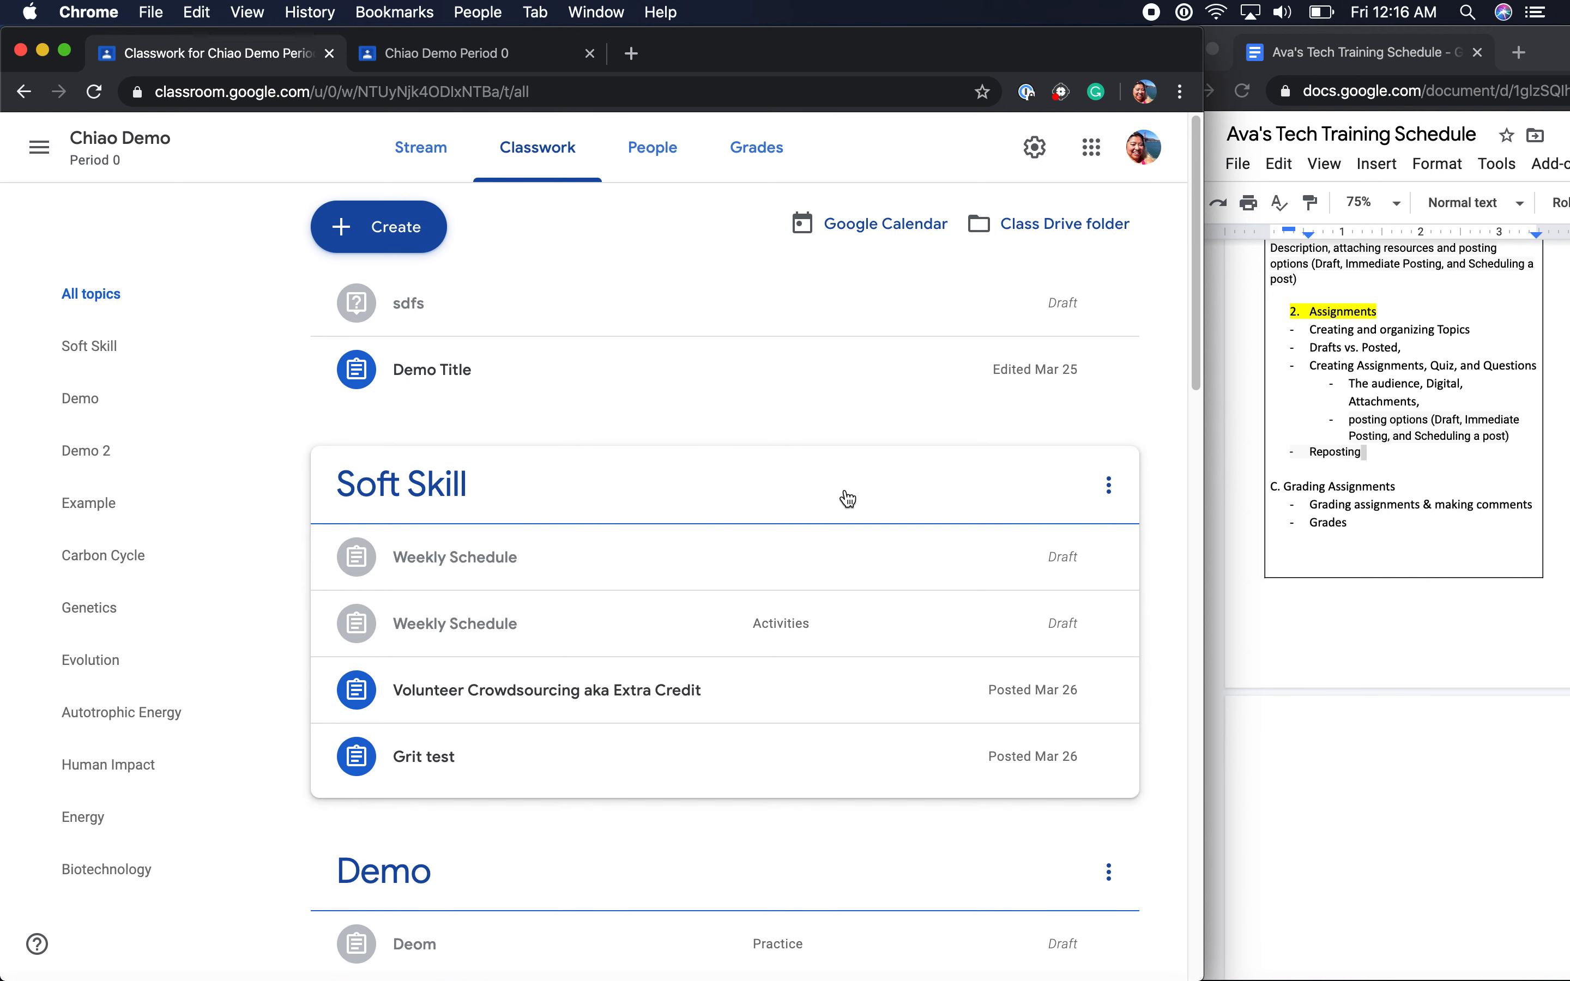
{"action": "left_click_drag", "start_coordinate": [1109, 555], "coordinate": [926, 899]}
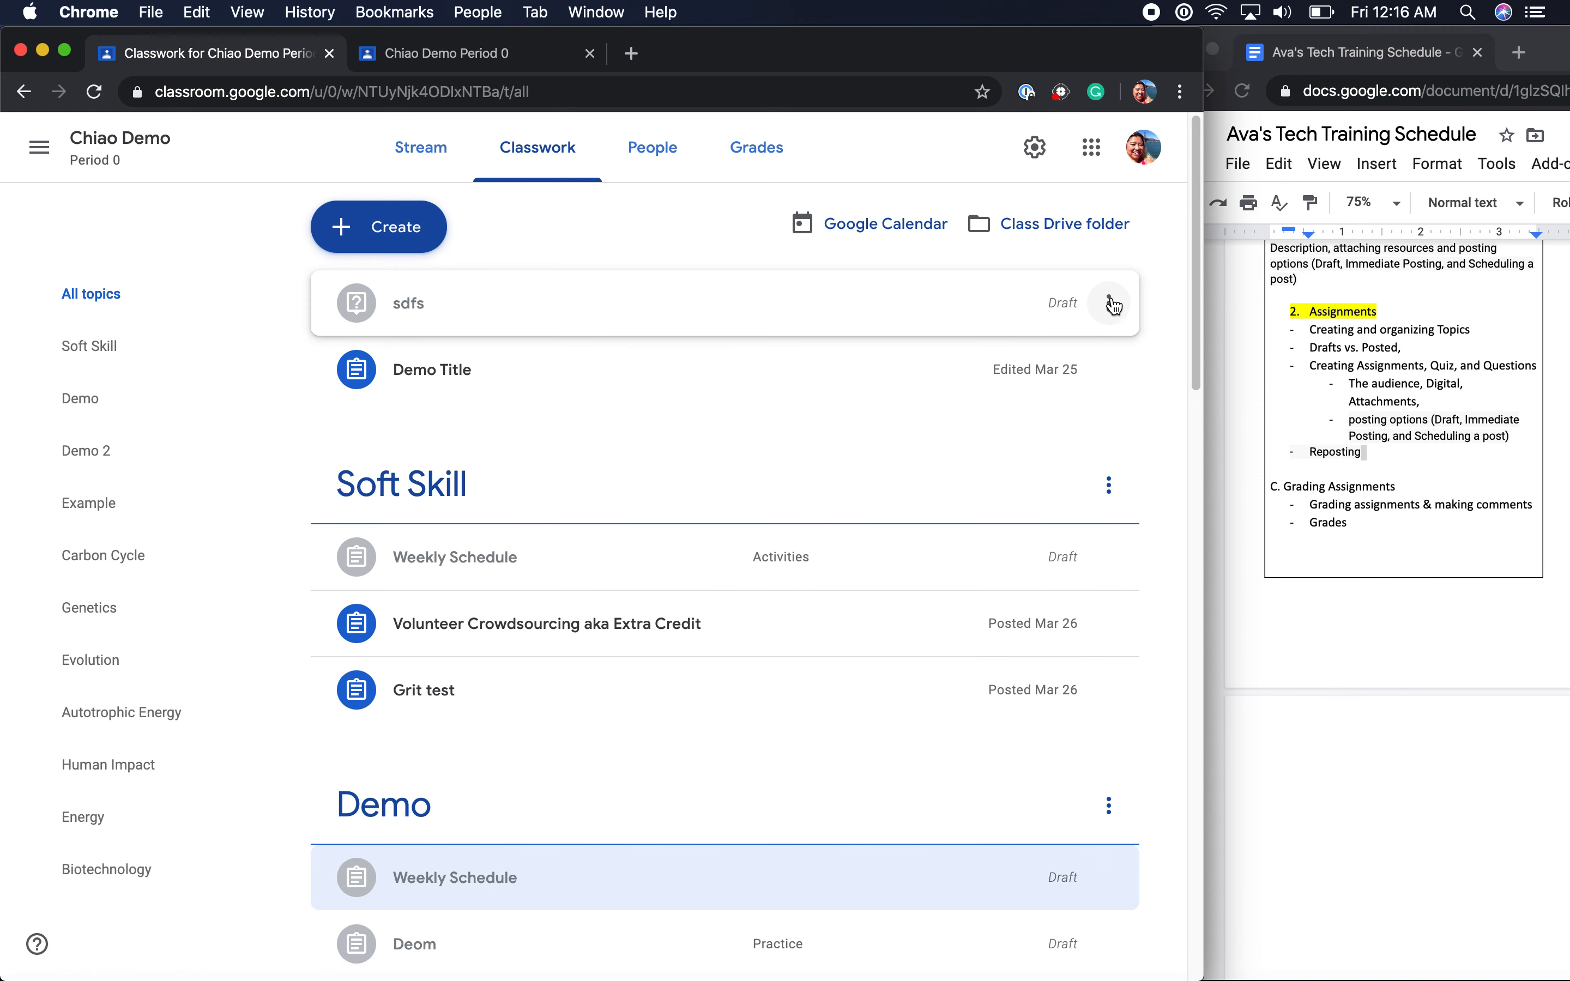
Check the options of the uncategorized sdfs and Demo Title posts, and expand and collapse the details of sdfs
{"action": "left_click", "coordinate": [1112, 302]}
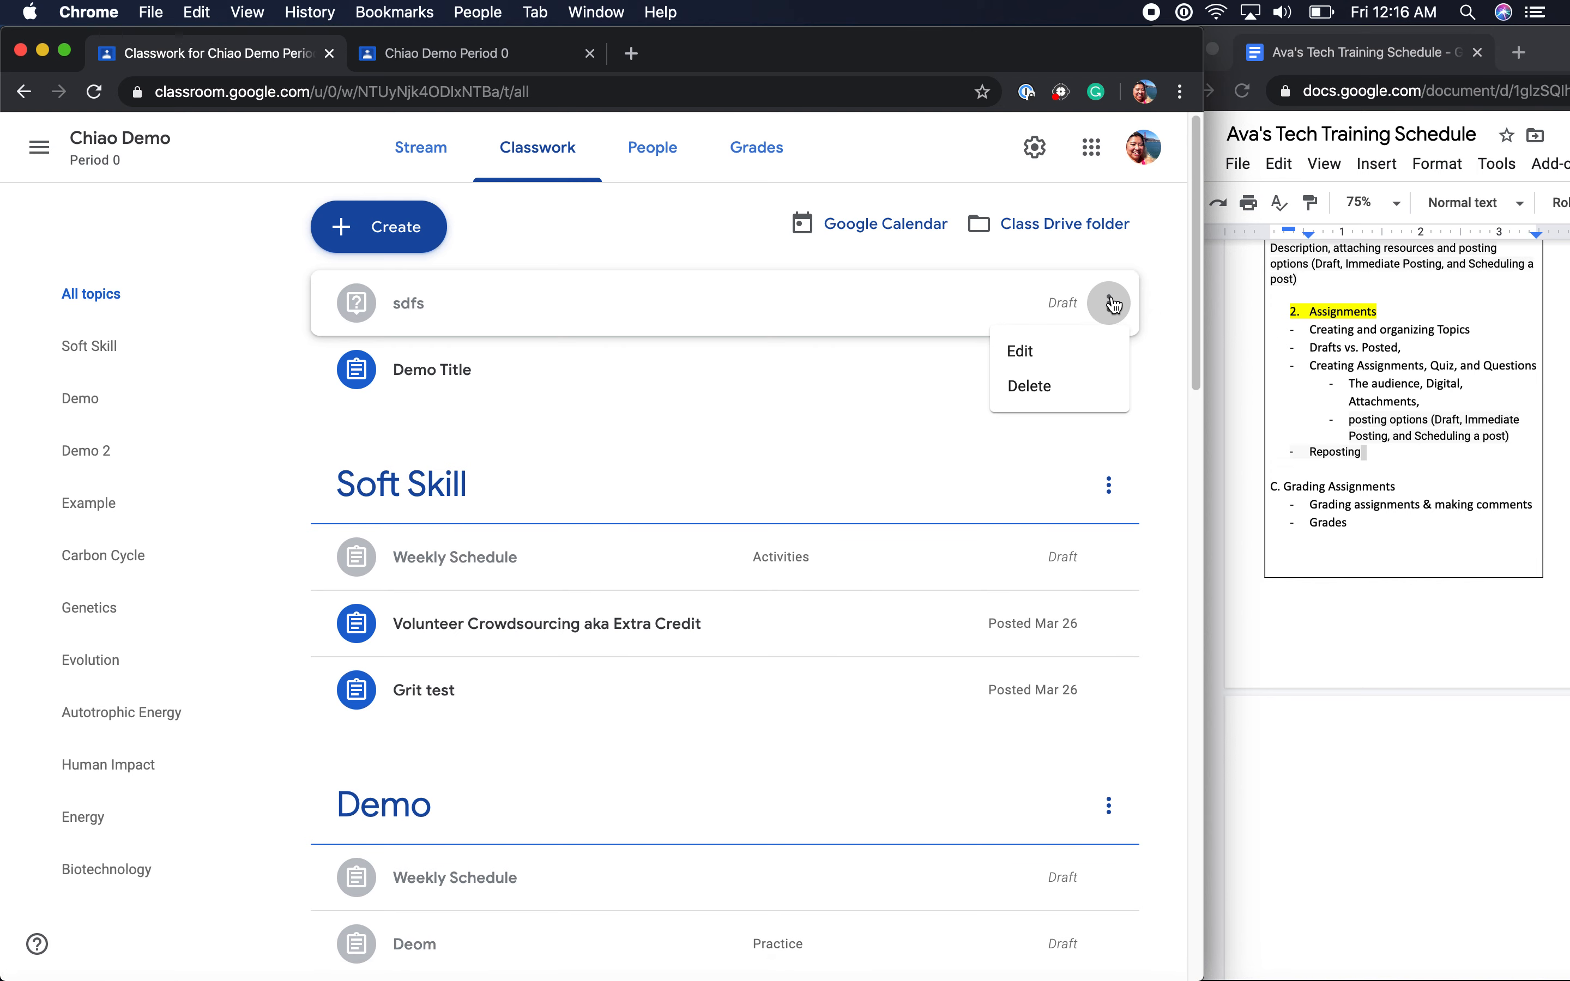
{"action": "left_click", "coordinate": [1112, 302]}
{"action": "left_click", "coordinate": [1110, 375]}
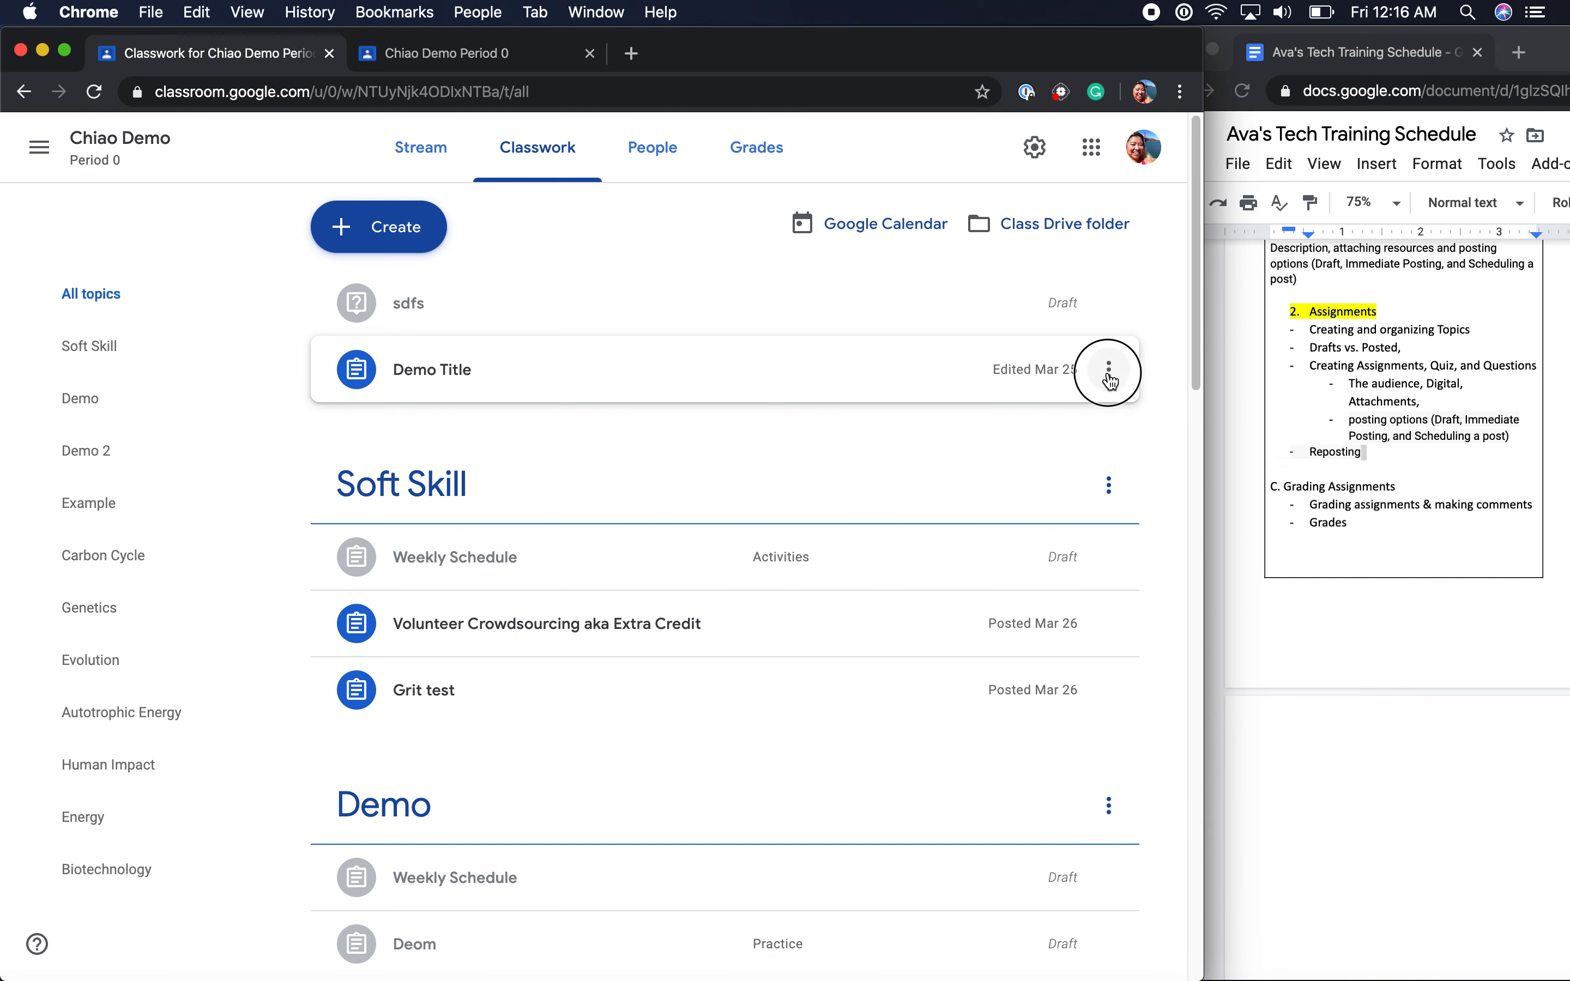
{"action": "left_click", "coordinate": [1100, 273]}
{"action": "left_click_drag", "start_coordinate": [1107, 305], "coordinate": [716, 256]}
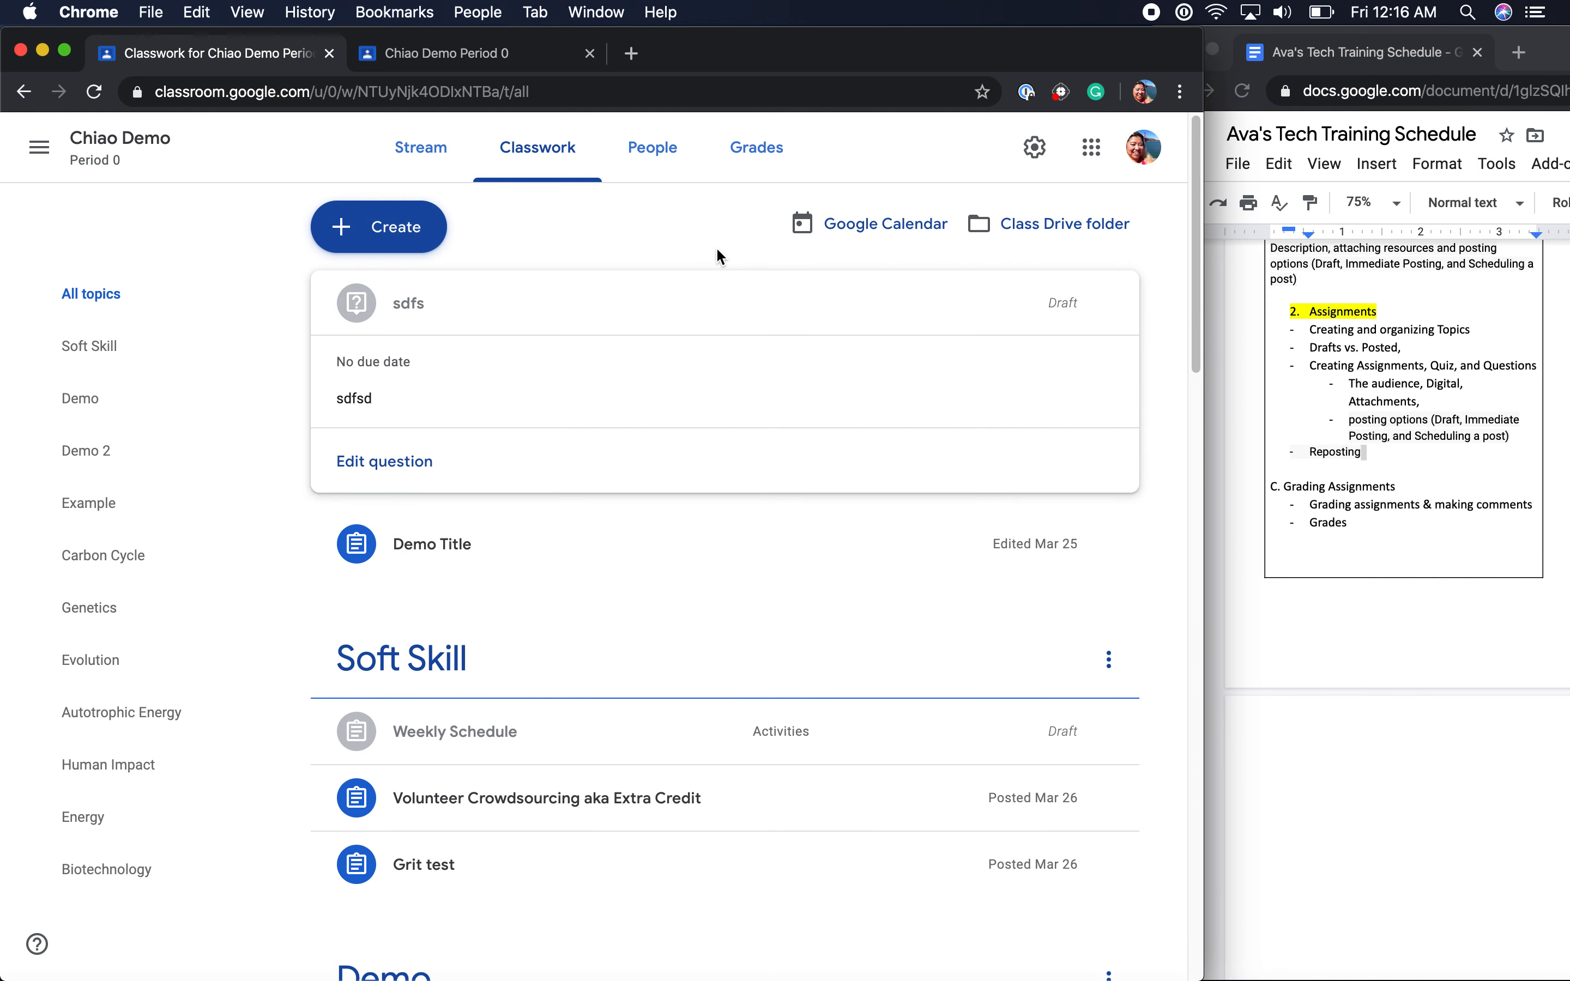
{"action": "left_click", "coordinate": [726, 289]}
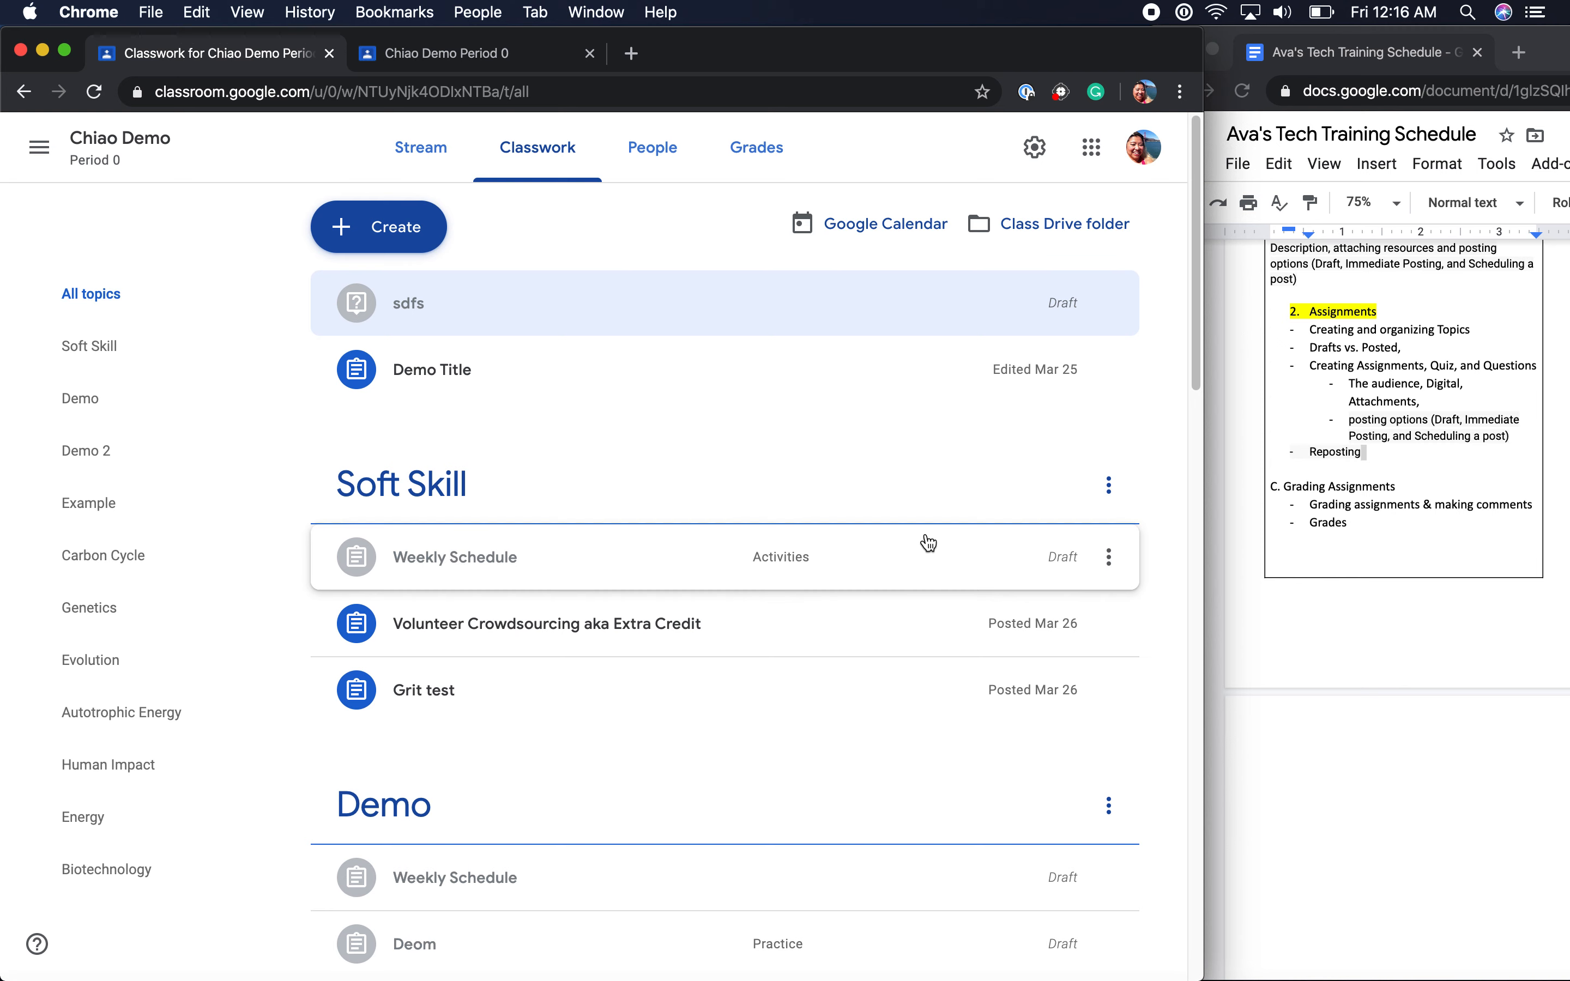
Start a new assignment from the Classwork page and check the available attachment sources
{"action": "left_click", "coordinate": [409, 235]}
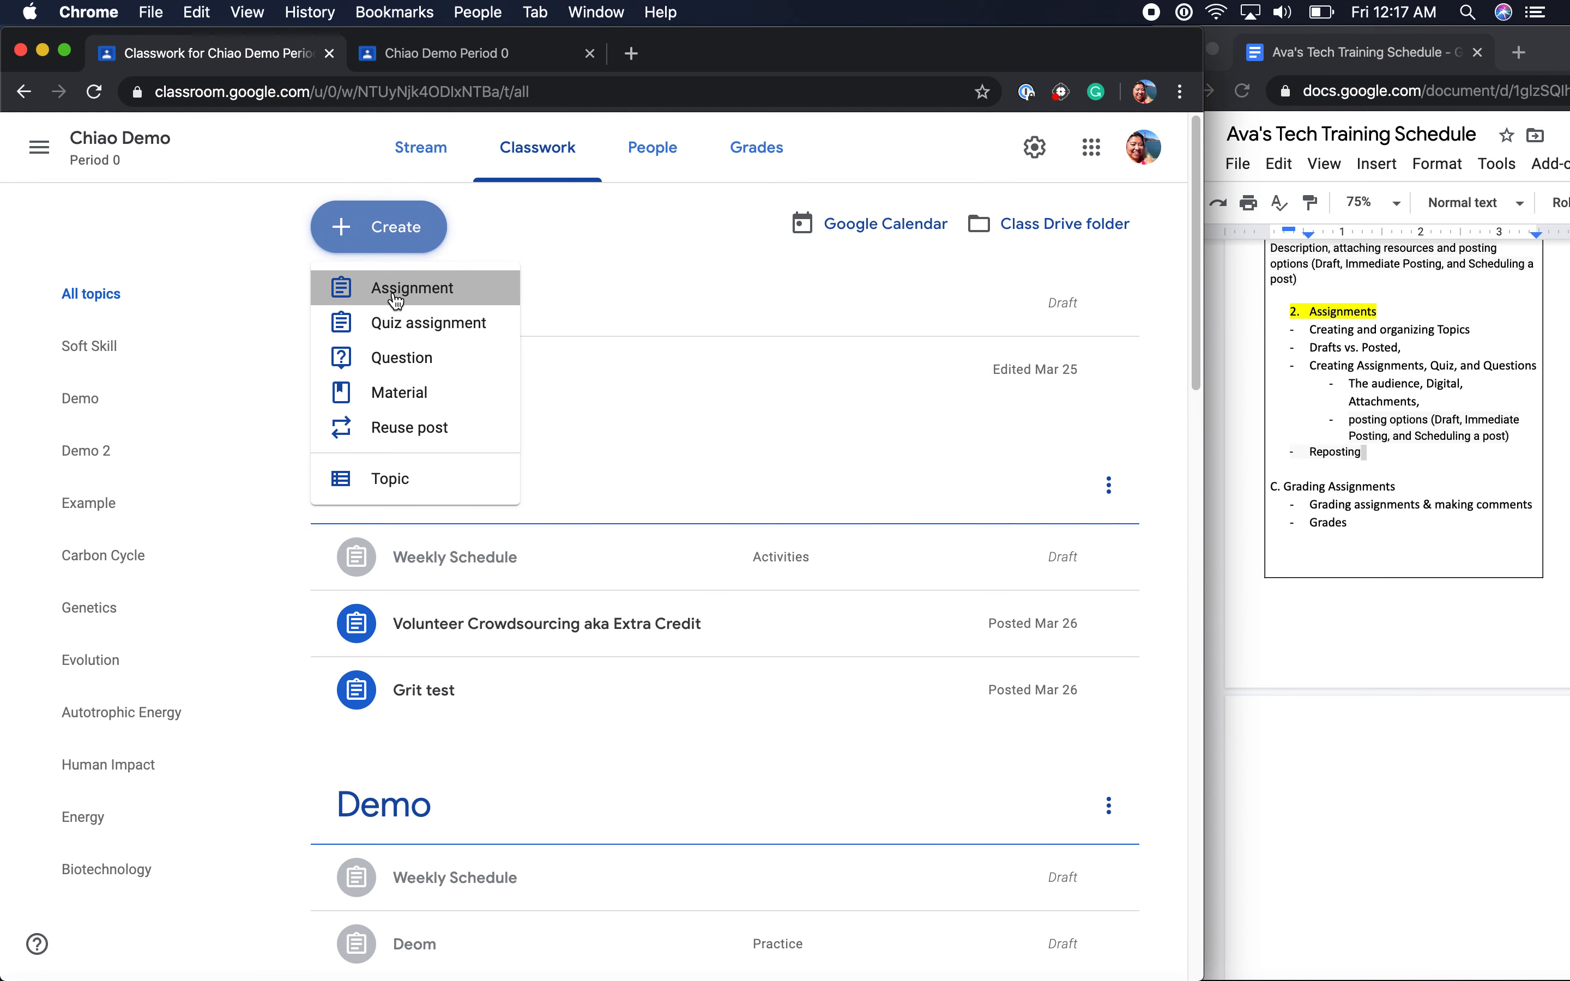
{"action": "left_click", "coordinate": [396, 300]}
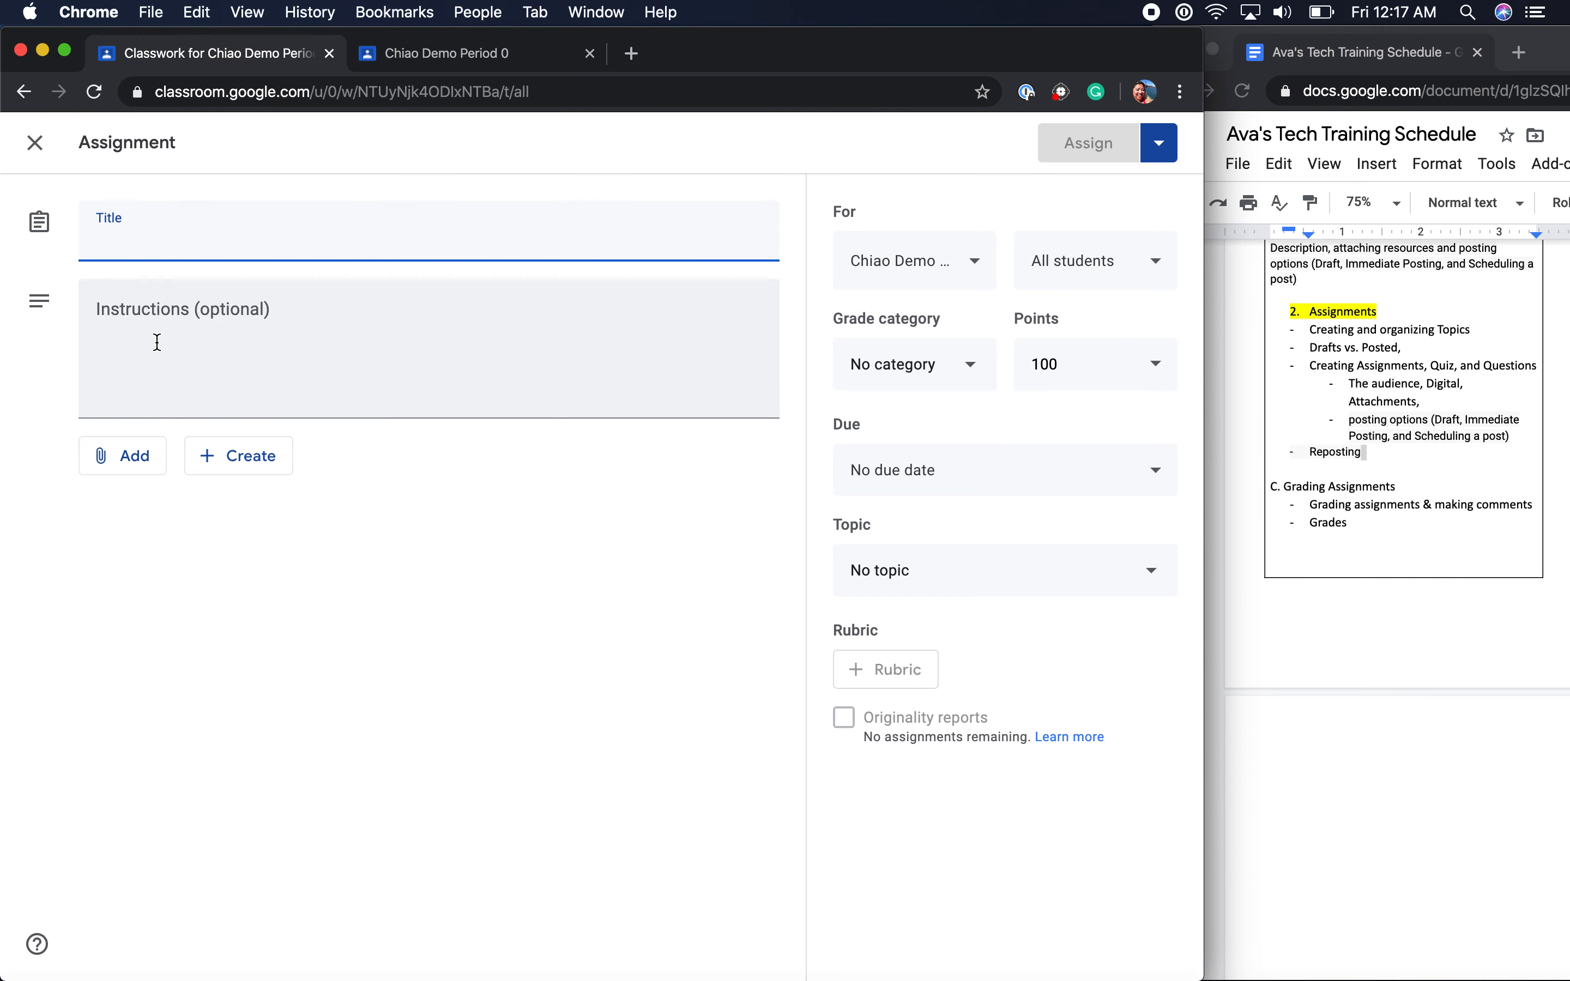
{"action": "left_click", "coordinate": [137, 454]}
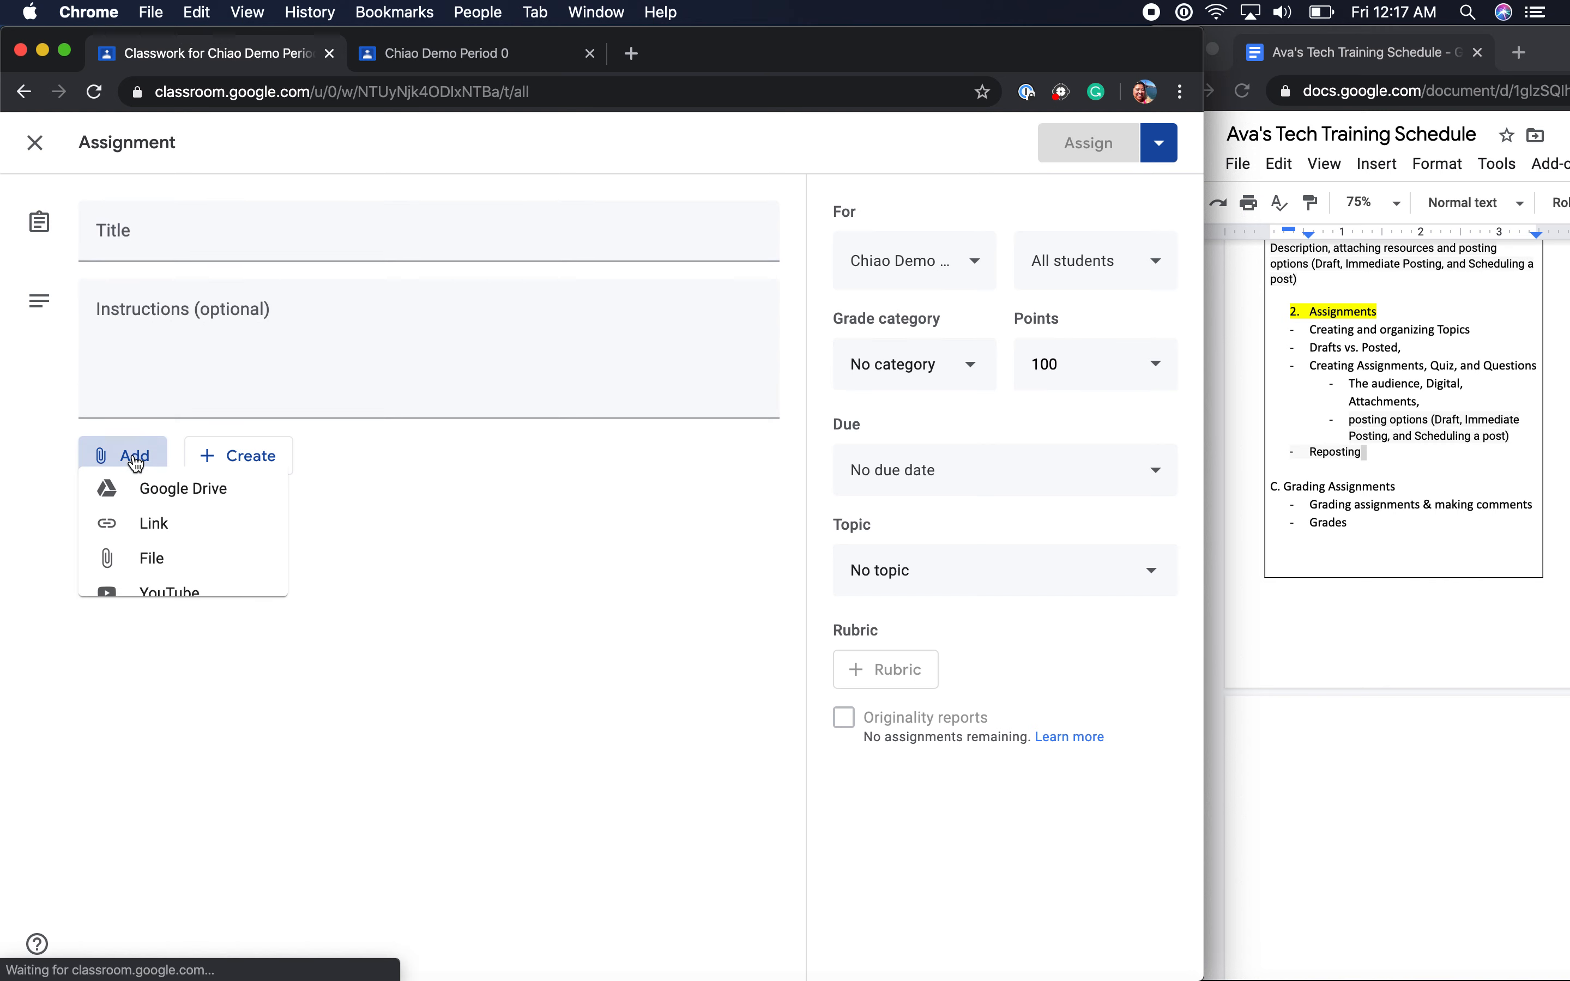
{"action": "left_click", "coordinate": [276, 372]}
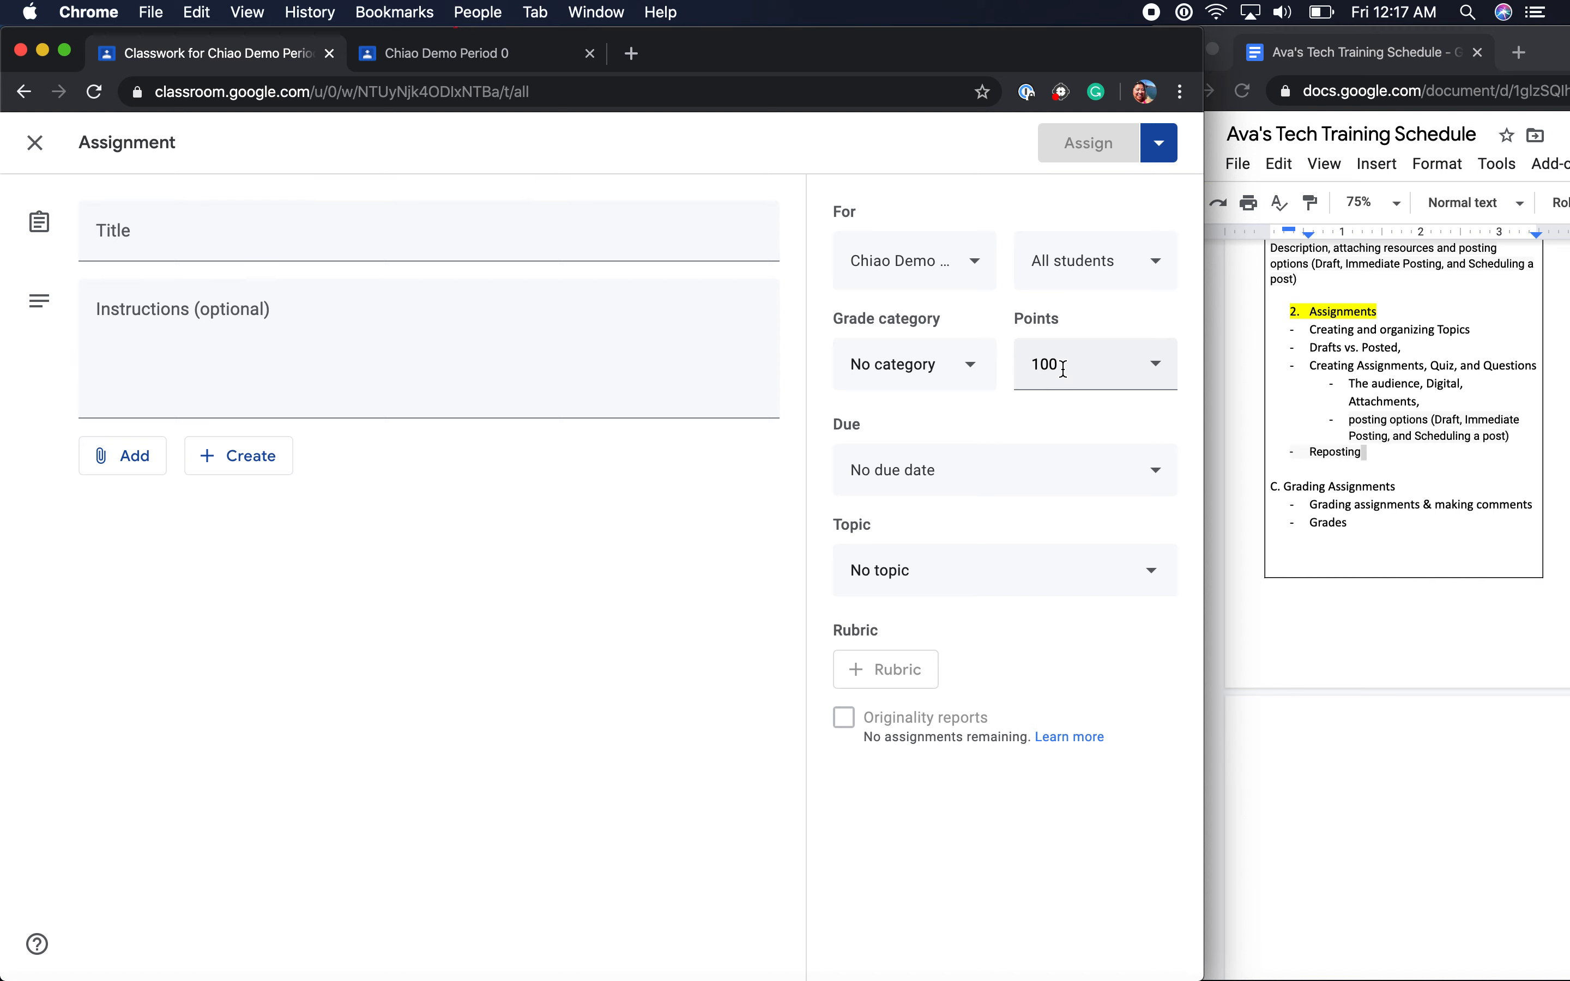
Make the assignment ungraded, replace that with 8 points, and check the grade category choices without picking one
{"action": "left_click", "coordinate": [1156, 364]}
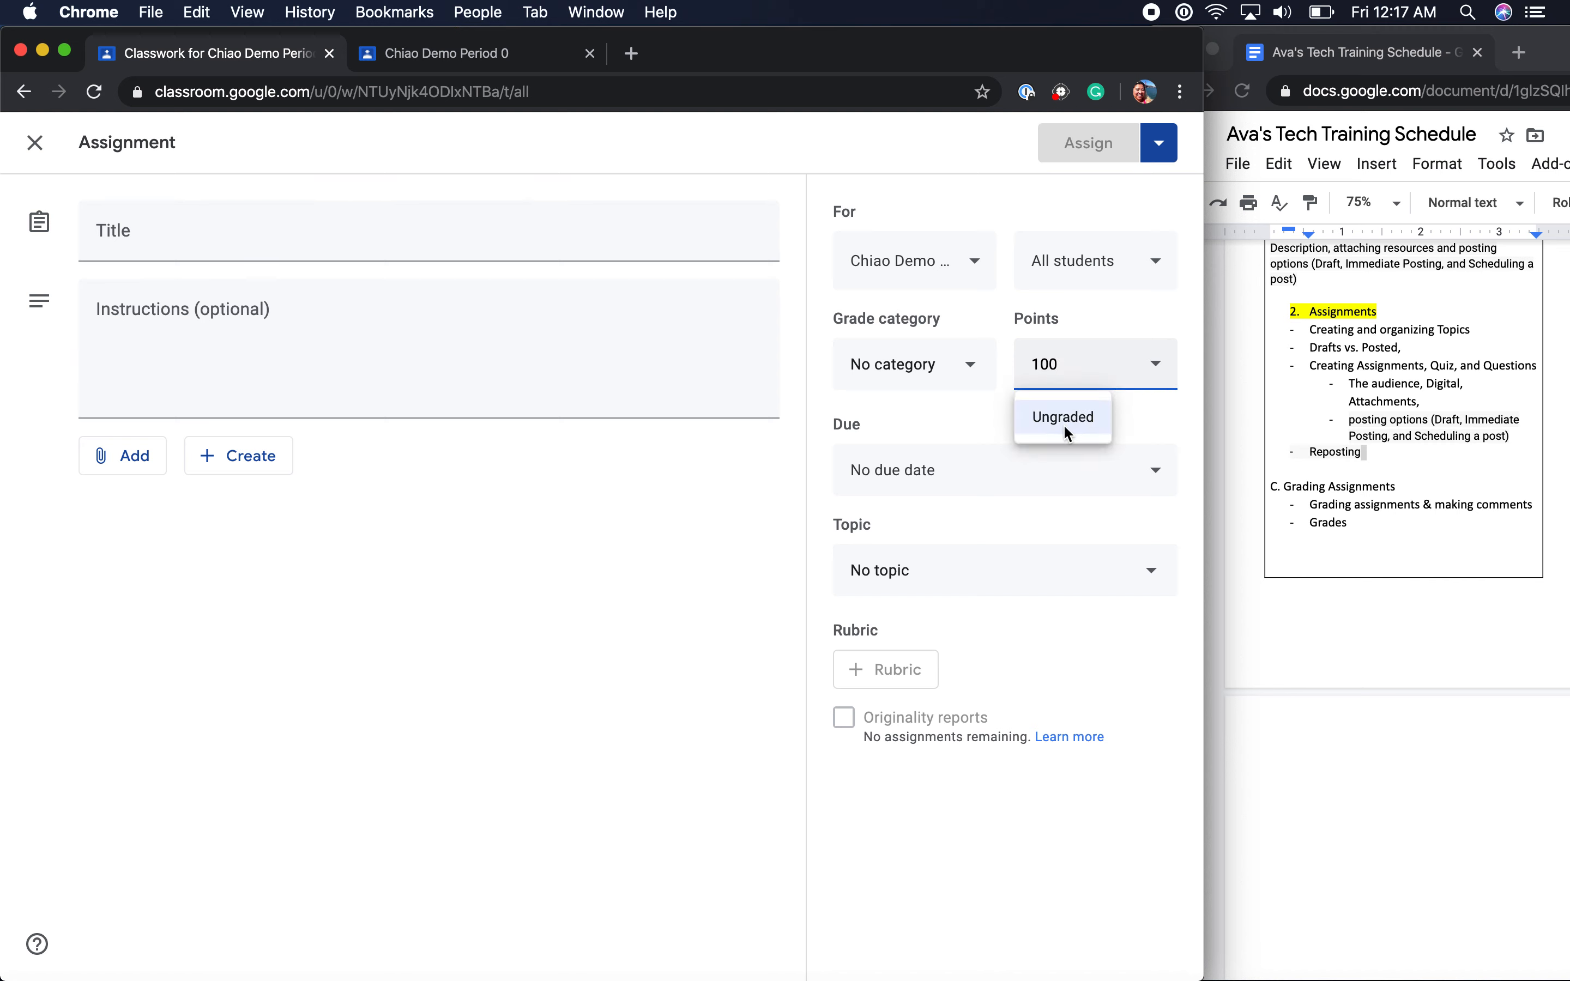
{"action": "left_click", "coordinate": [1065, 427]}
{"action": "left_click_drag", "start_coordinate": [1110, 365], "coordinate": [990, 374]}
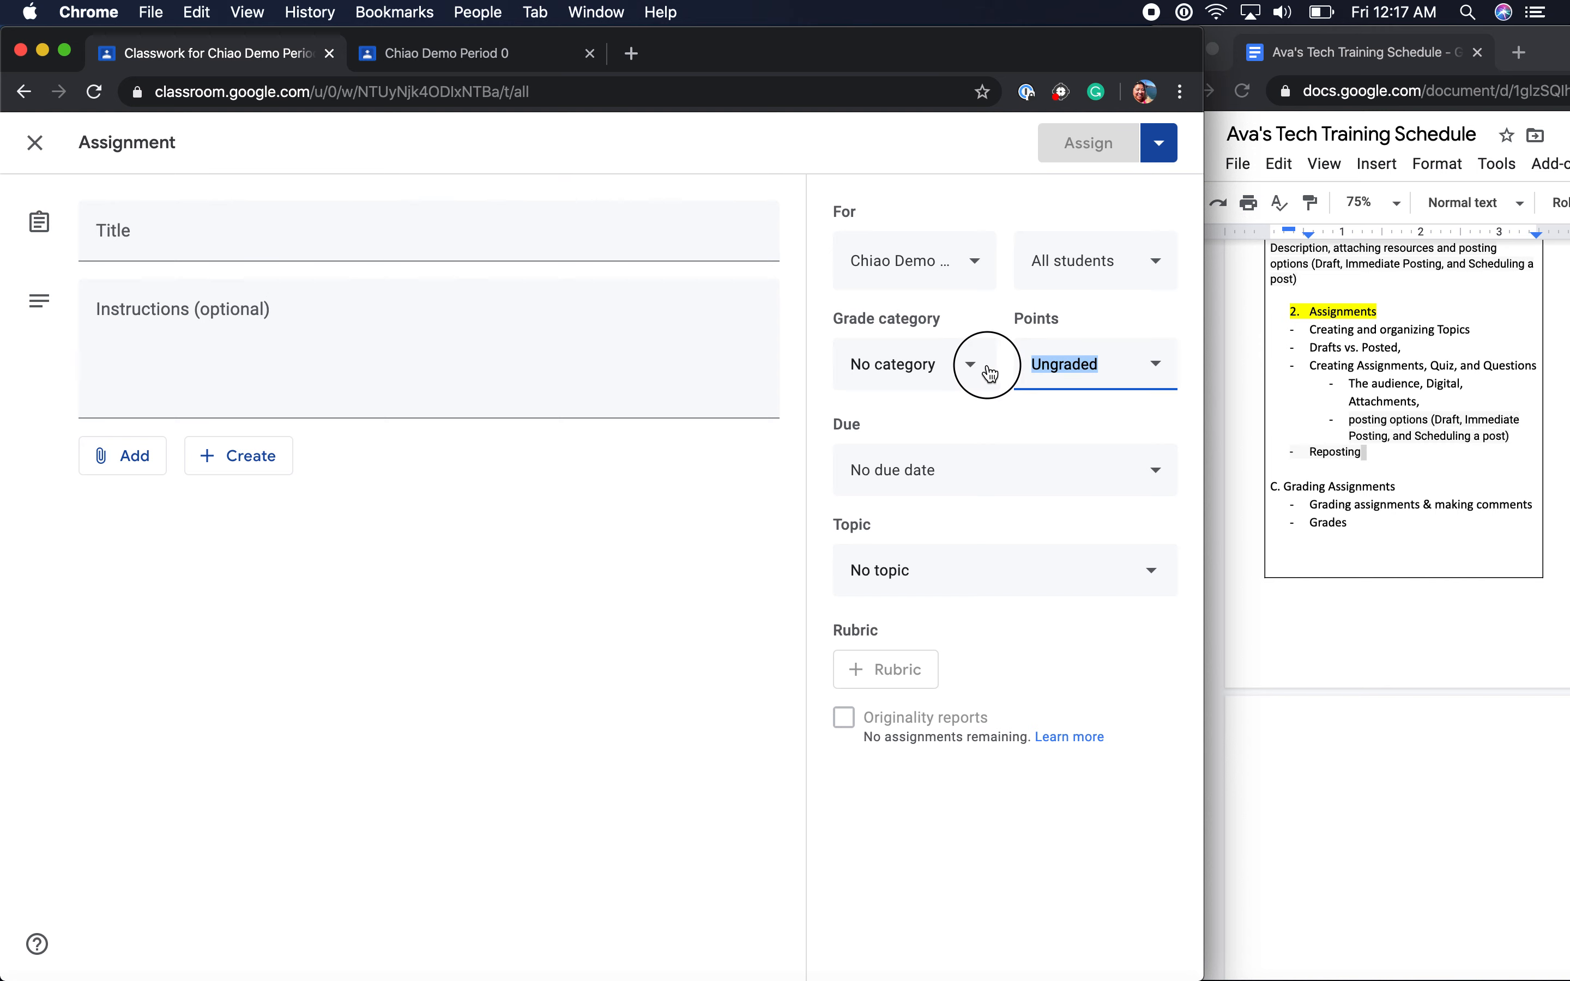
{"action": "type", "text": "8"}
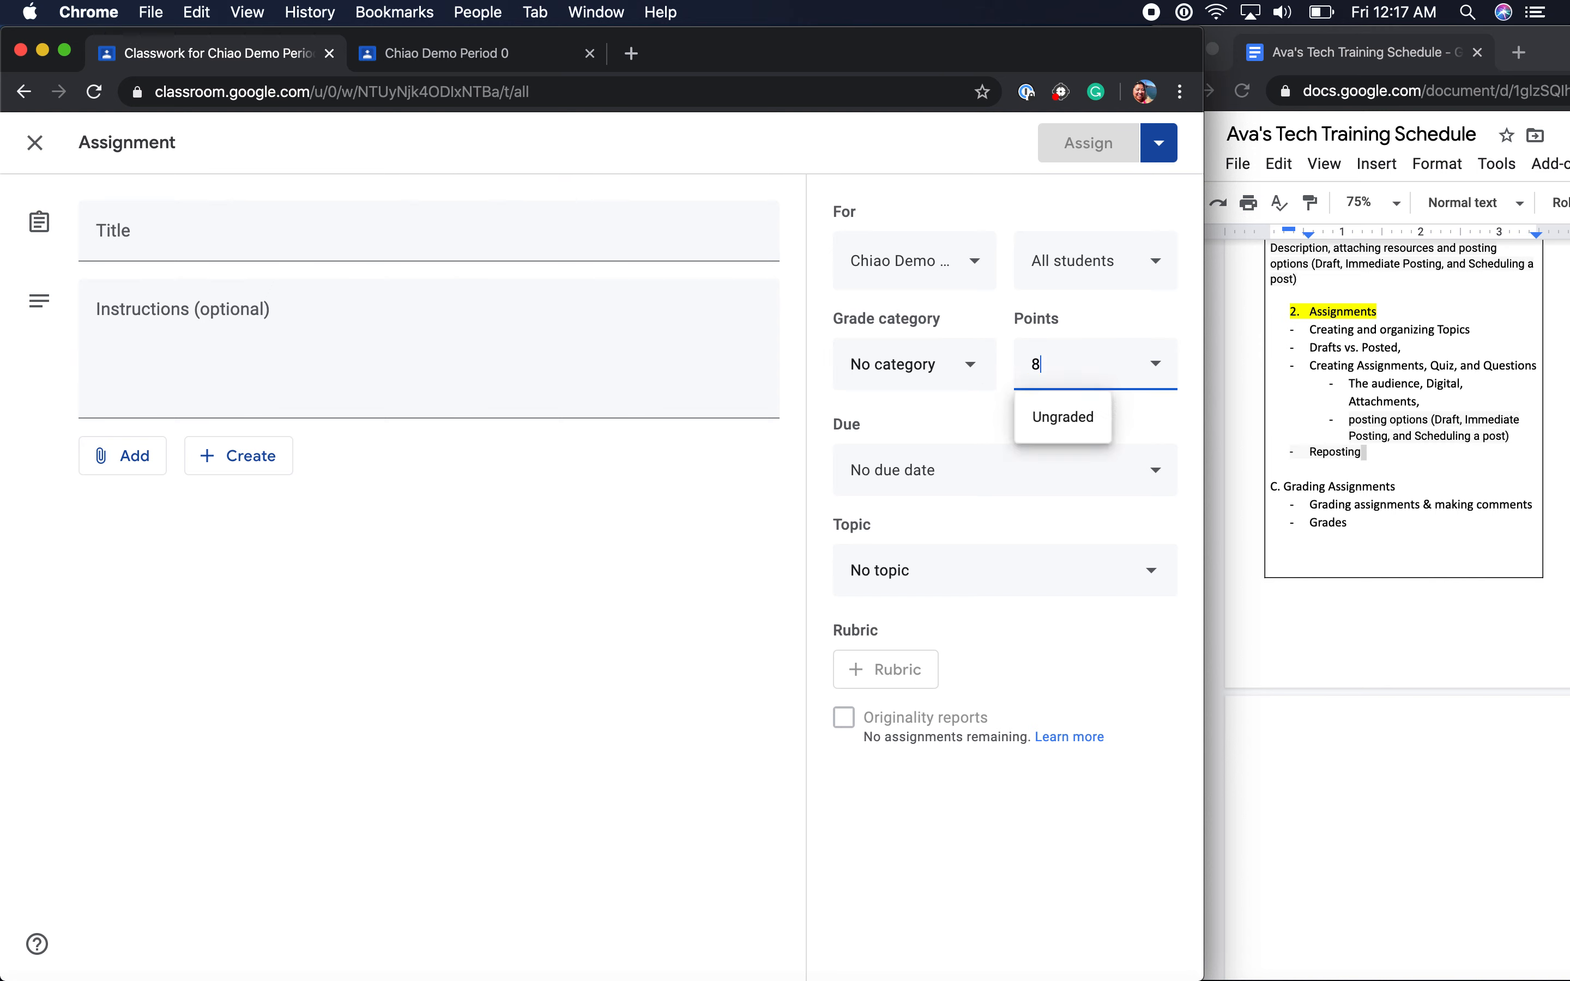
{"action": "left_click", "coordinate": [971, 367]}
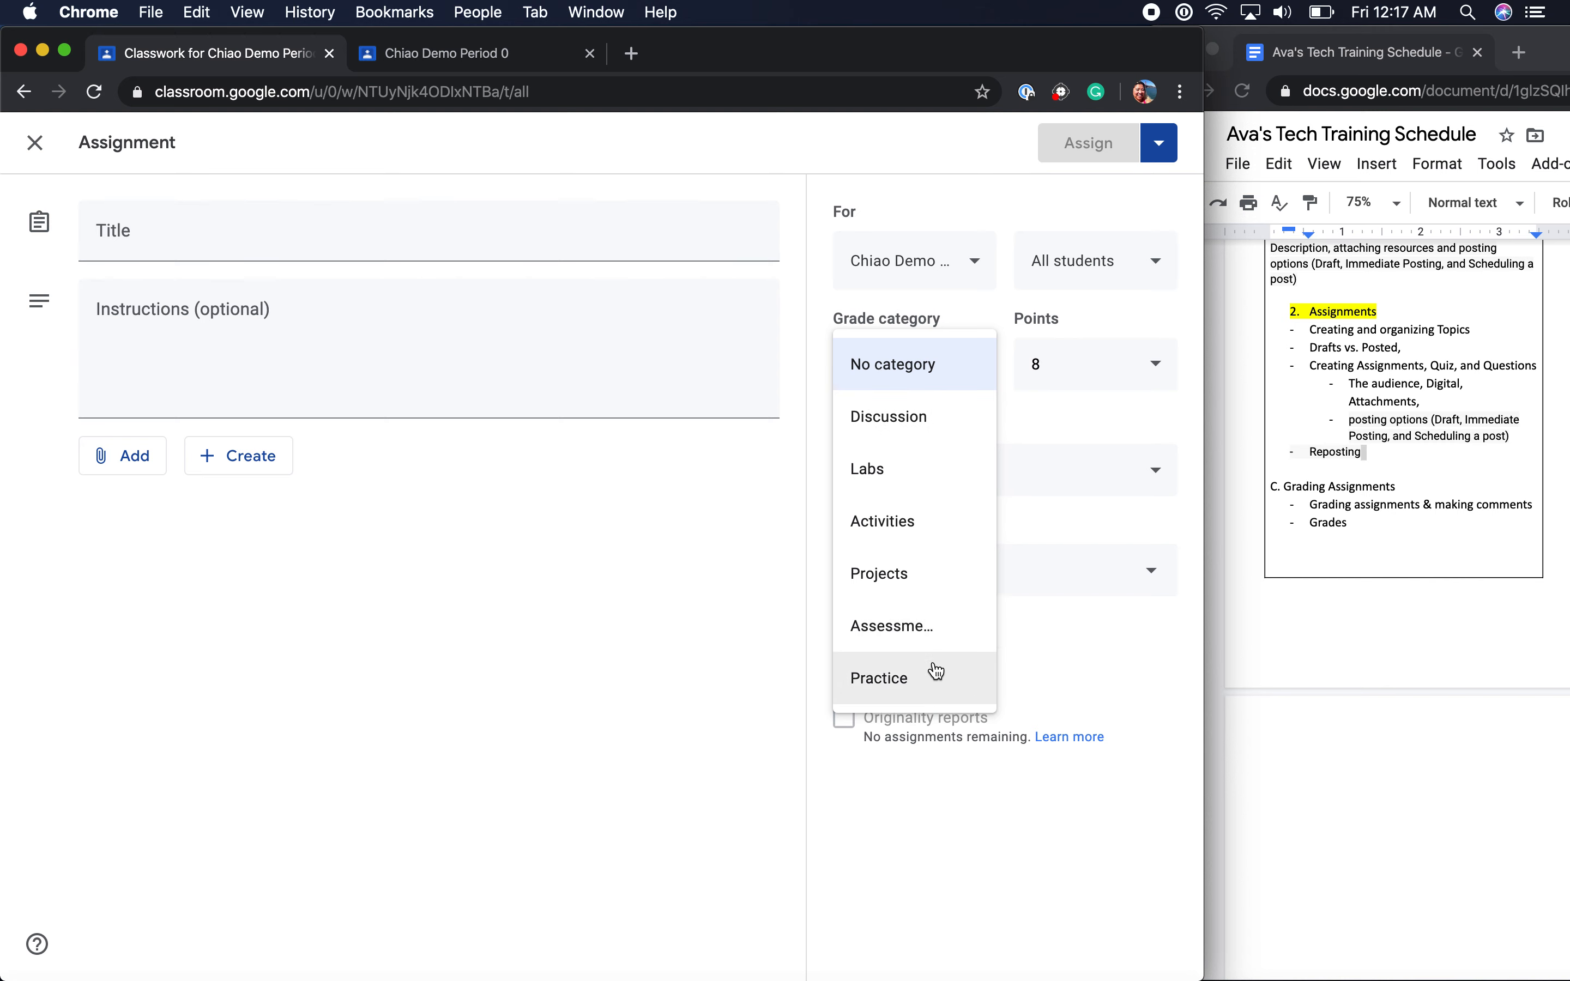
{"action": "left_click", "coordinate": [964, 311]}
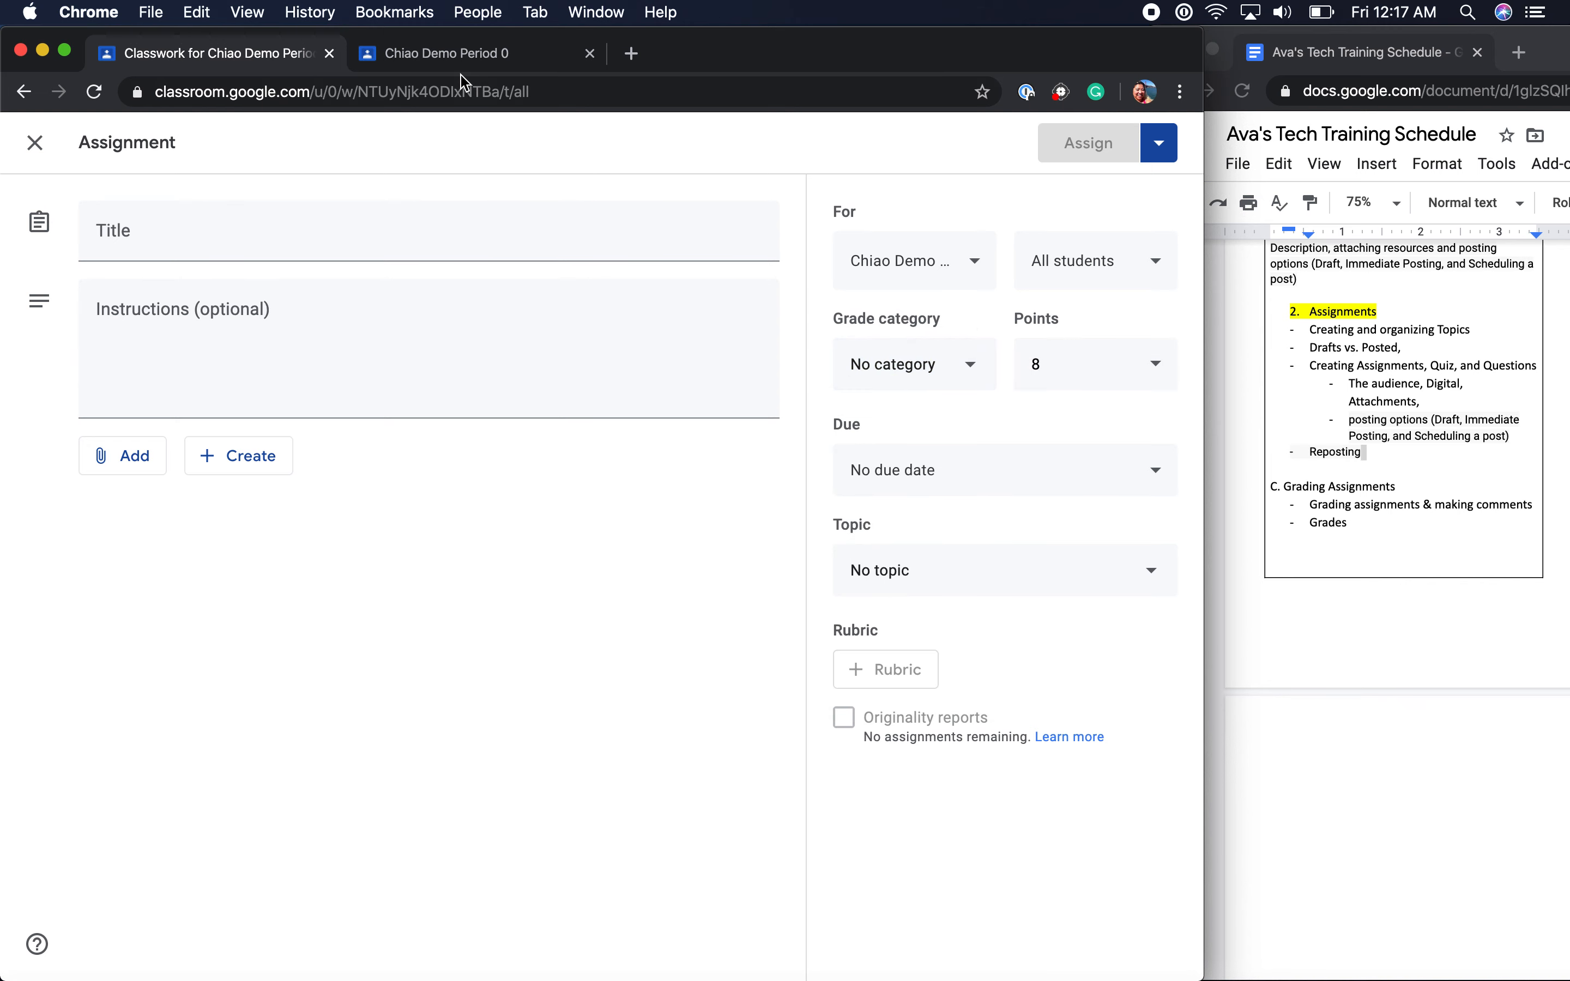
Open the class settings from the class stream in the other browser tab and review the grade categories with their default points
{"action": "left_click", "coordinate": [471, 60]}
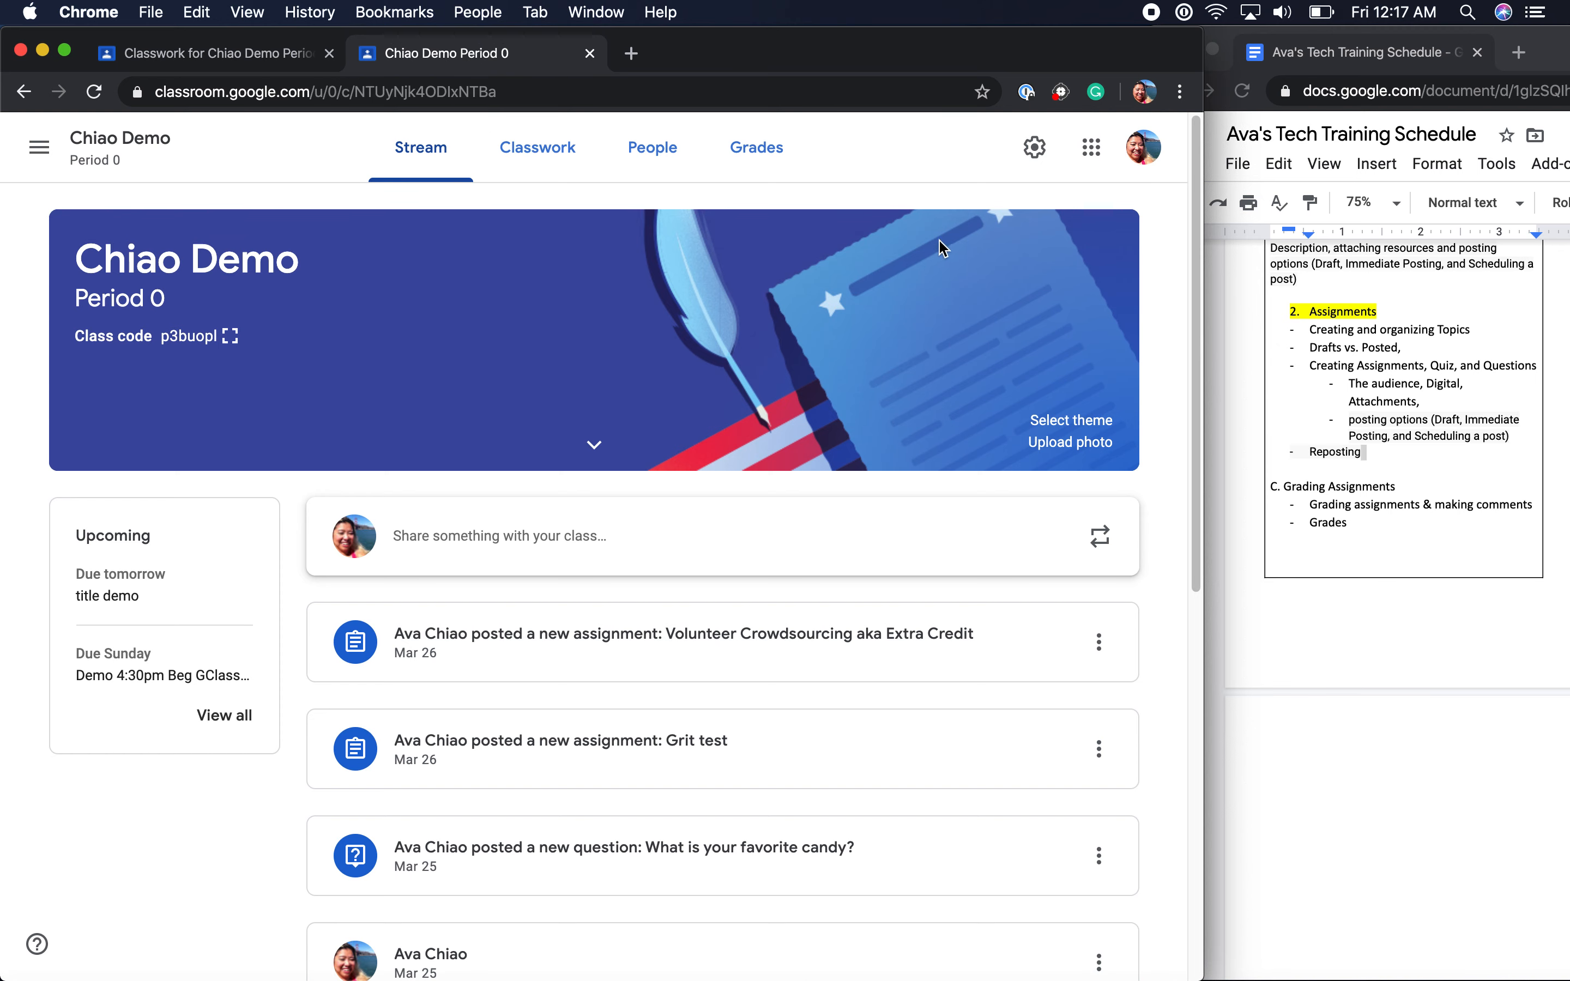
{"action": "left_click", "coordinate": [1035, 150]}
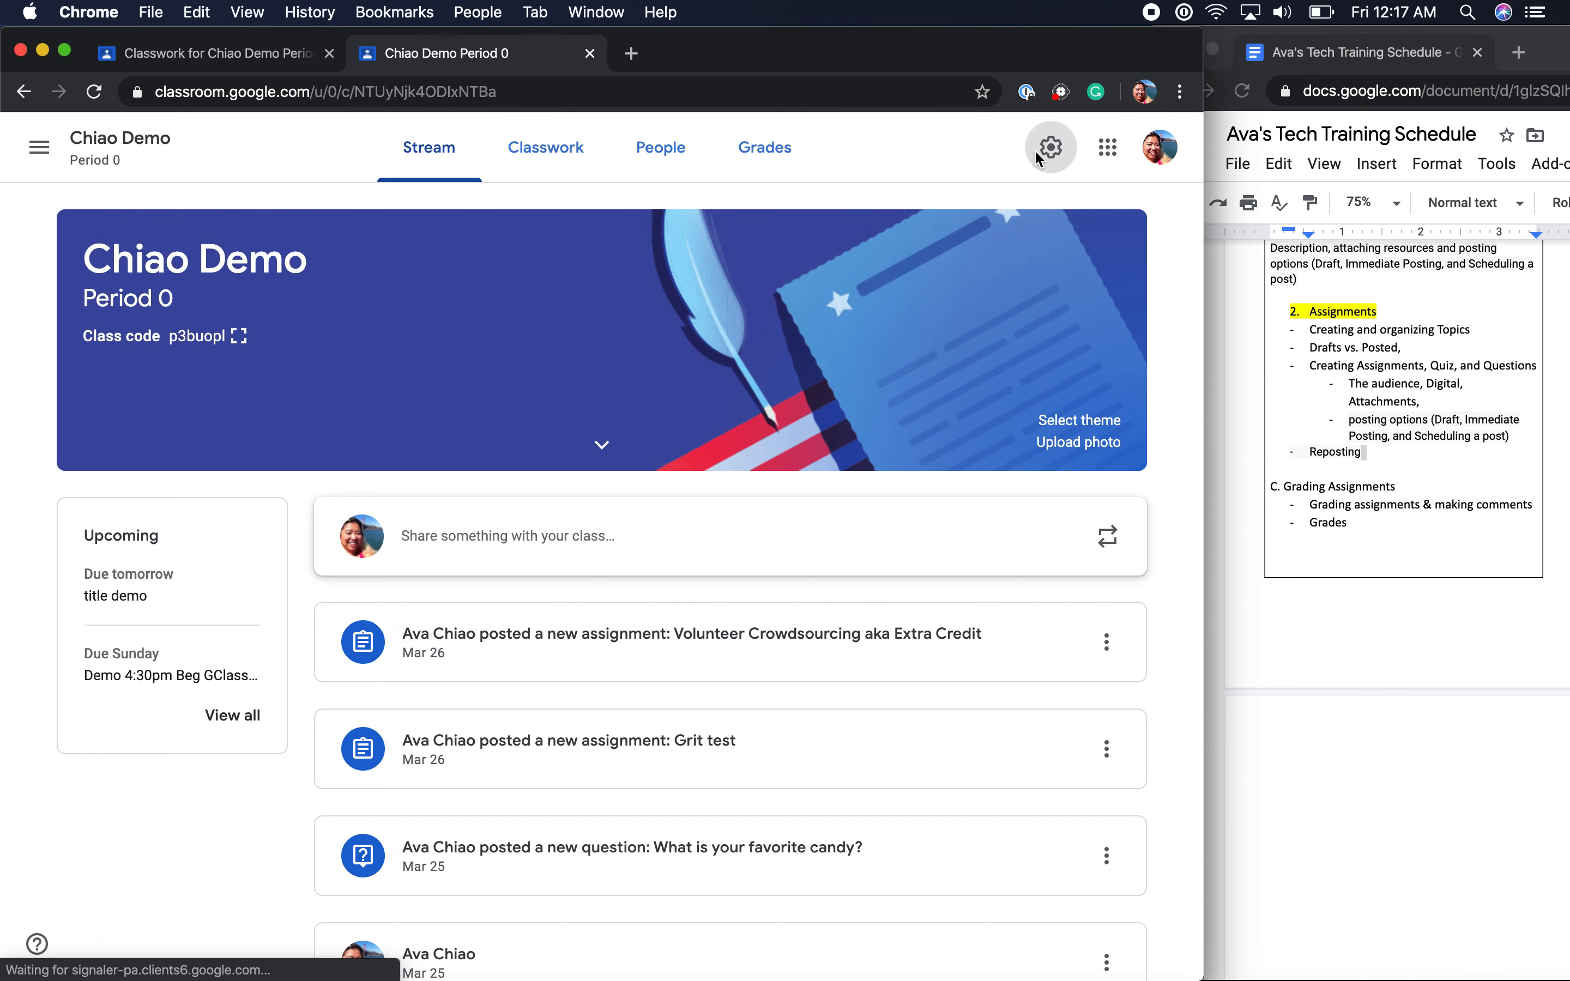
{"action": "scroll", "coordinate": [636, 534], "scroll_direction": "down", "scroll_amount": 15}
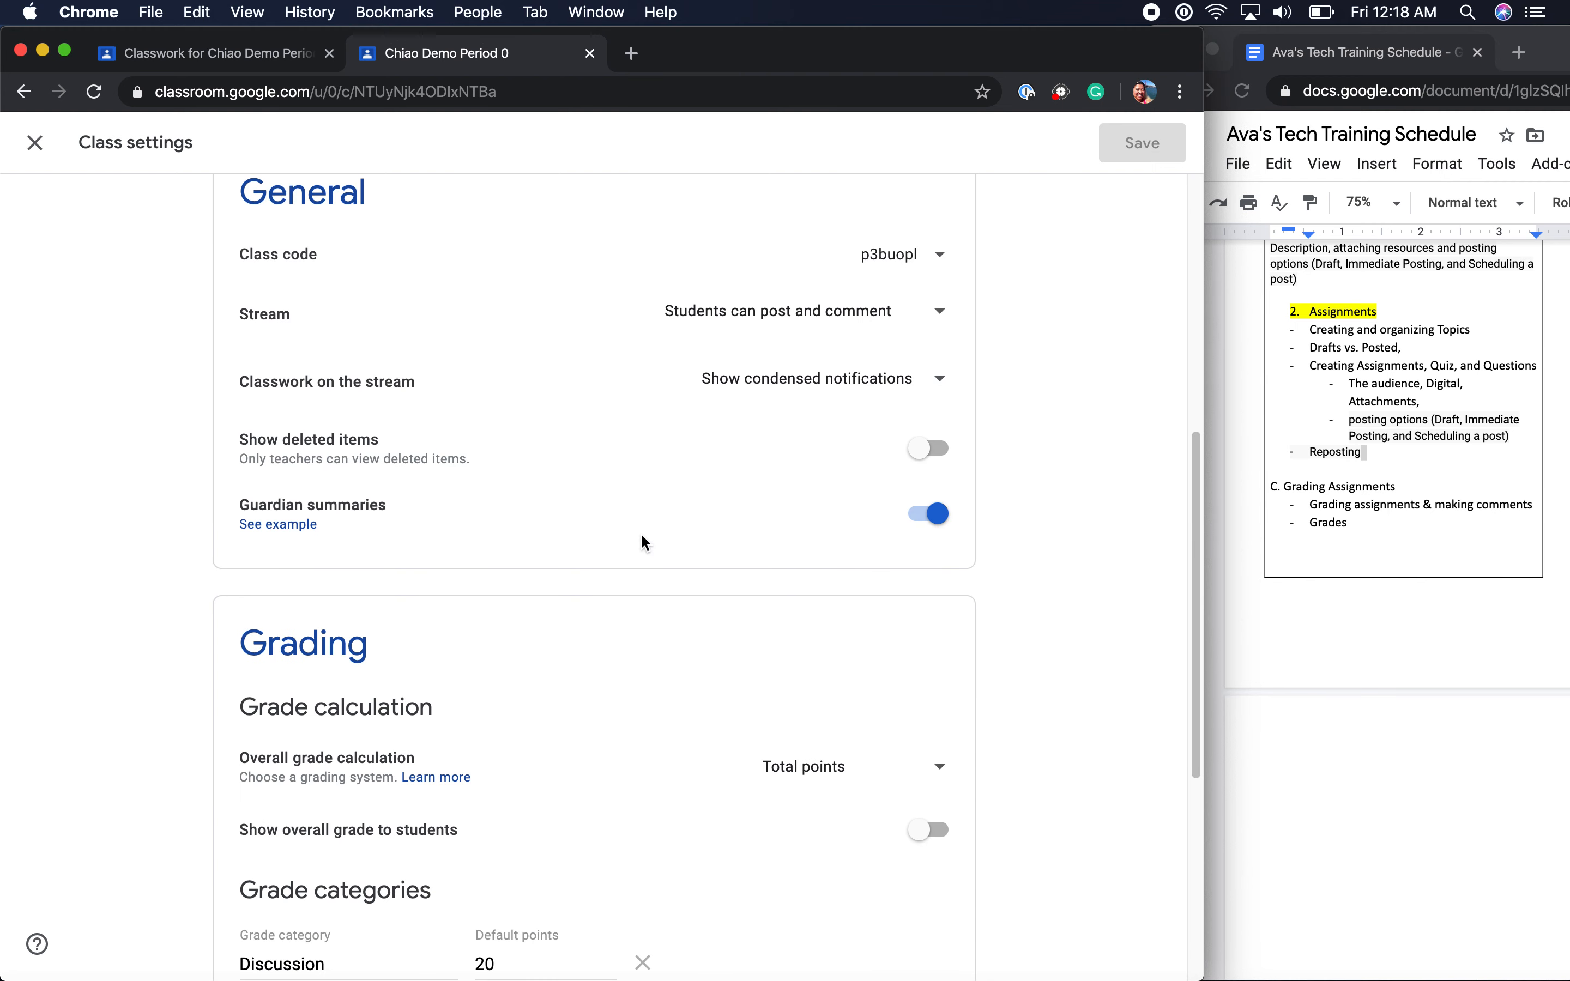
{"action": "scroll", "coordinate": [642, 542], "scroll_direction": "down", "scroll_amount": 2}
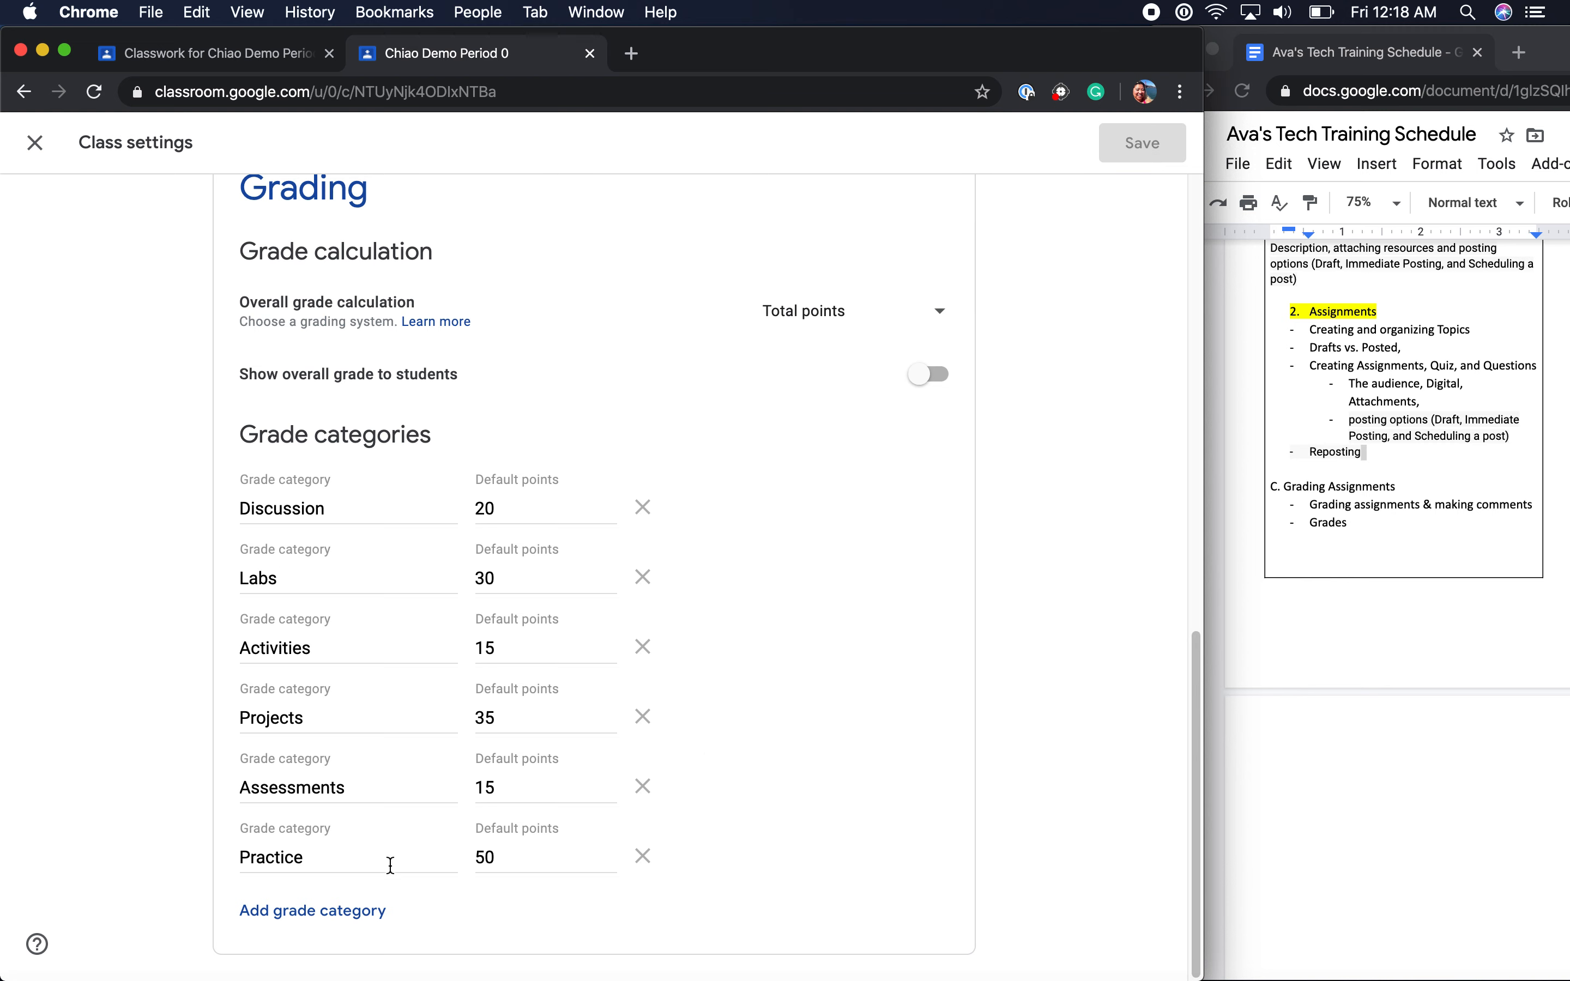
Add an empty grade category, remove it, and return to the open assignment without saving the class settings
{"action": "left_click", "coordinate": [338, 914]}
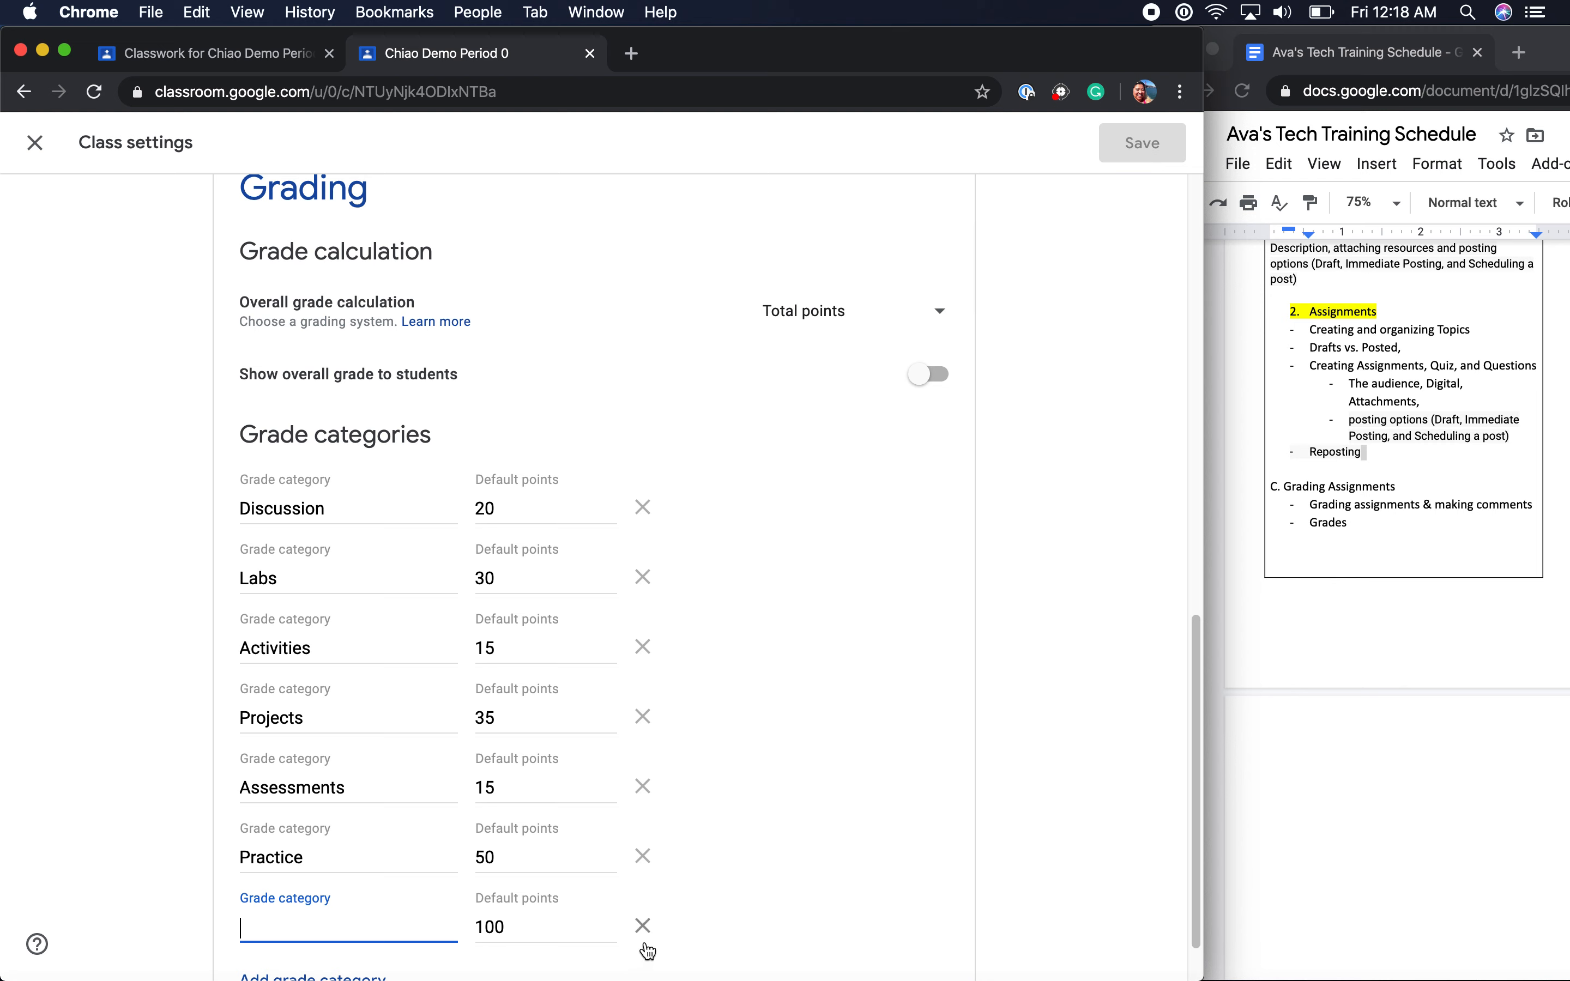
{"action": "left_click", "coordinate": [642, 928]}
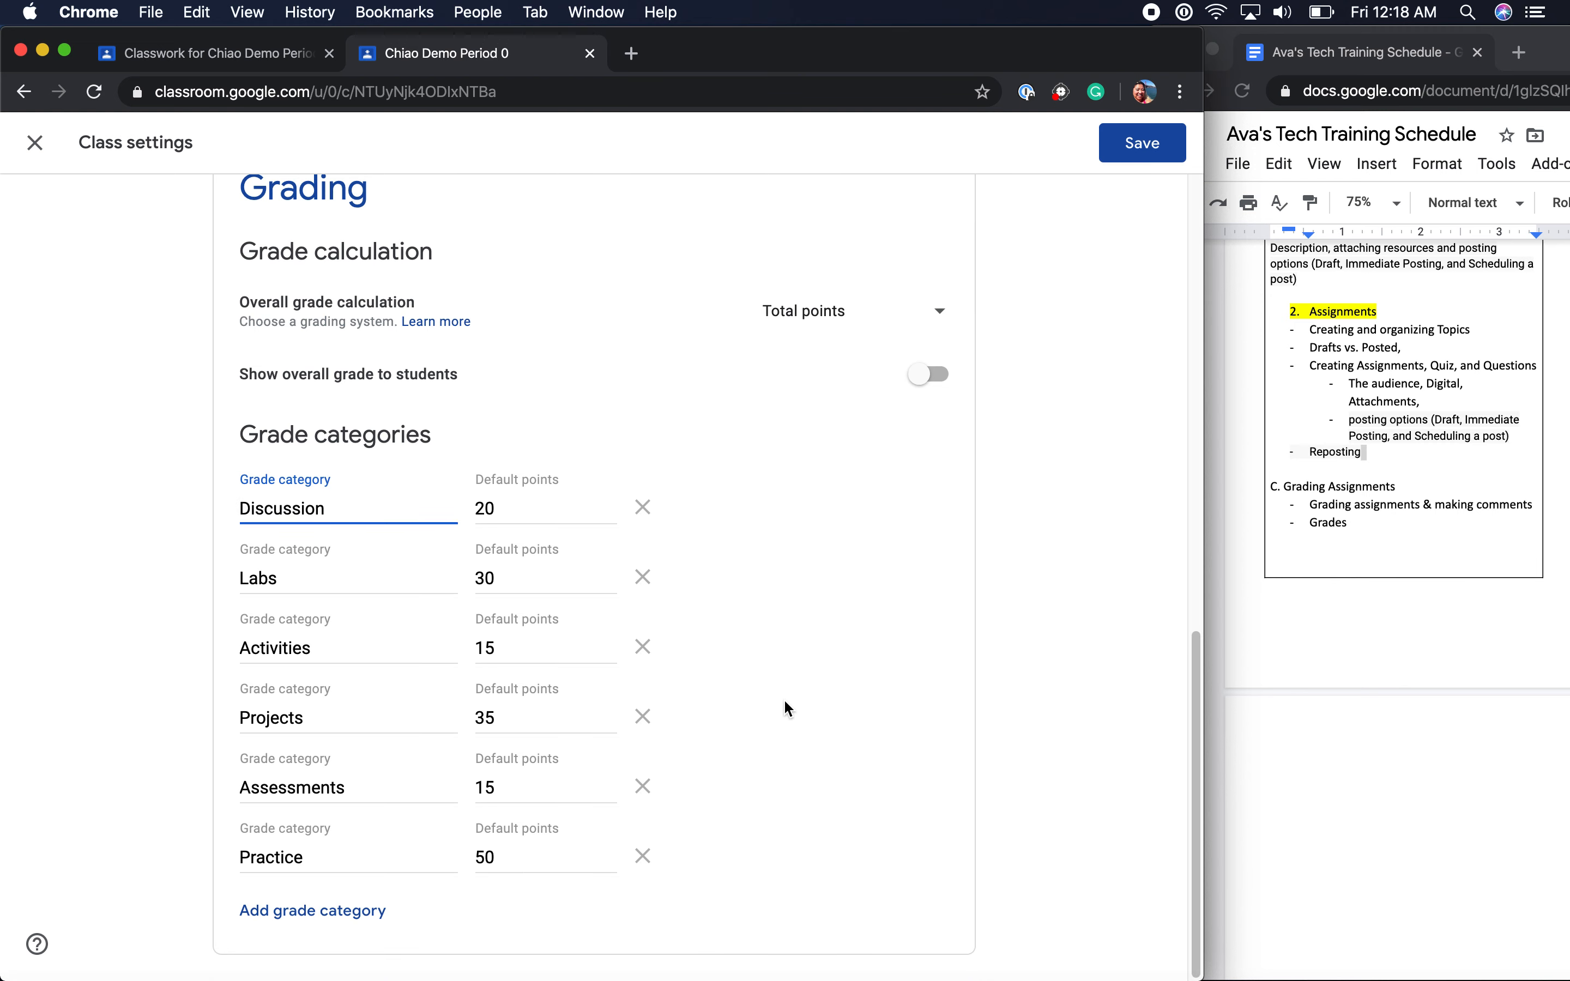
{"action": "left_click", "coordinate": [34, 144]}
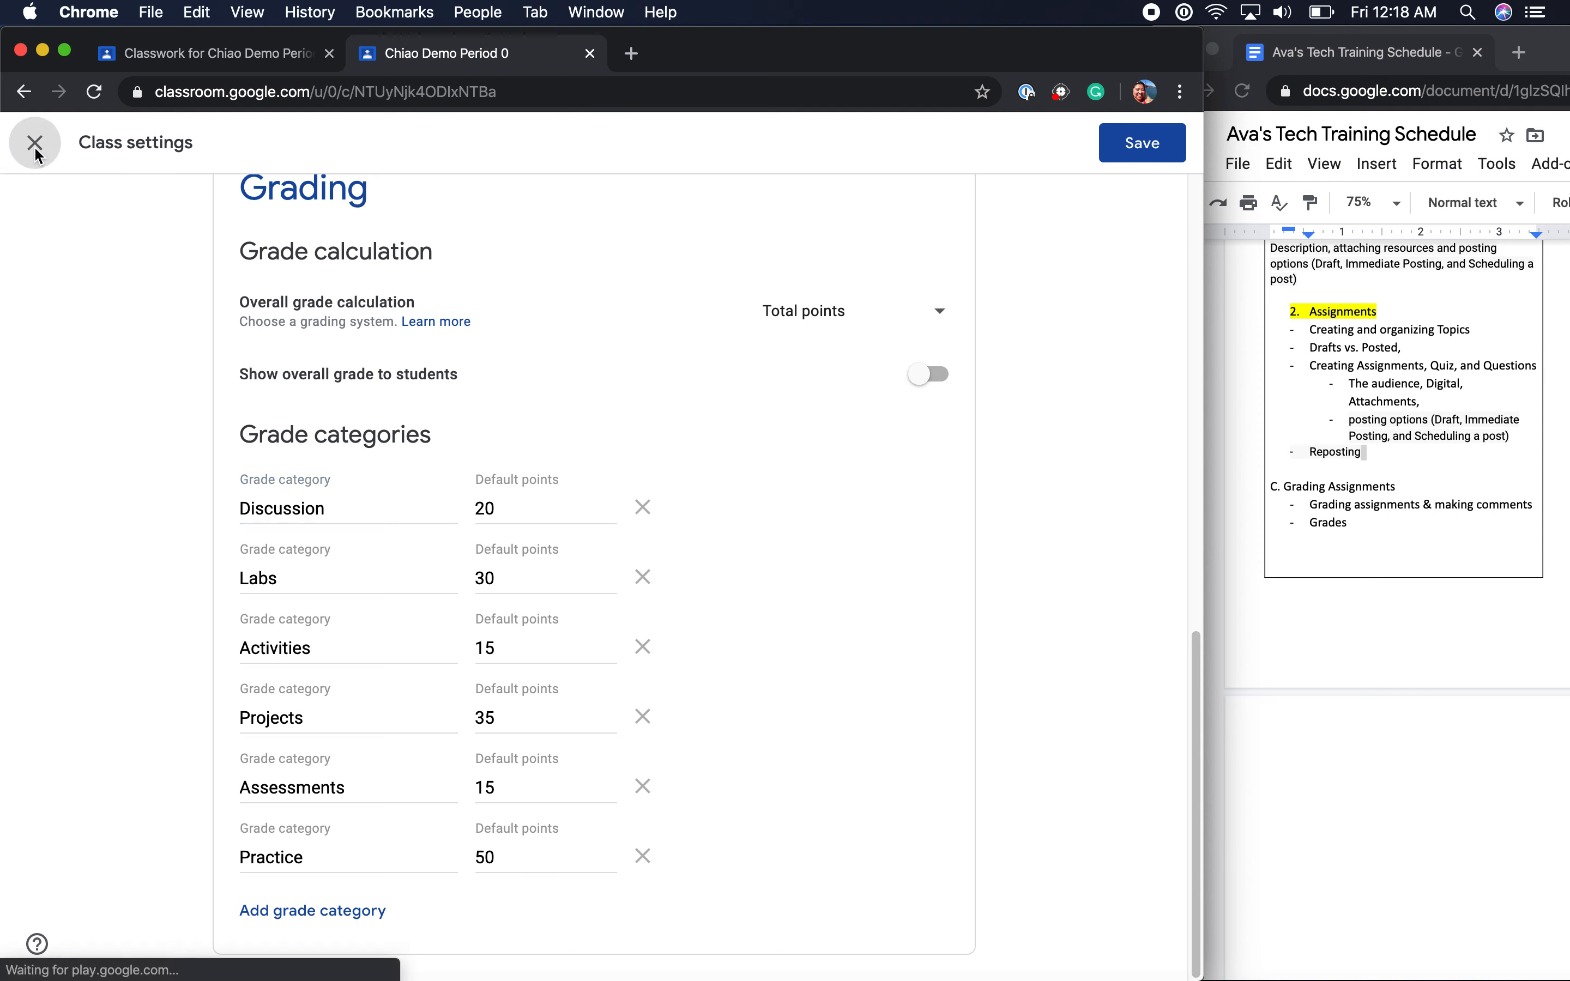
{"action": "left_click", "coordinate": [700, 595]}
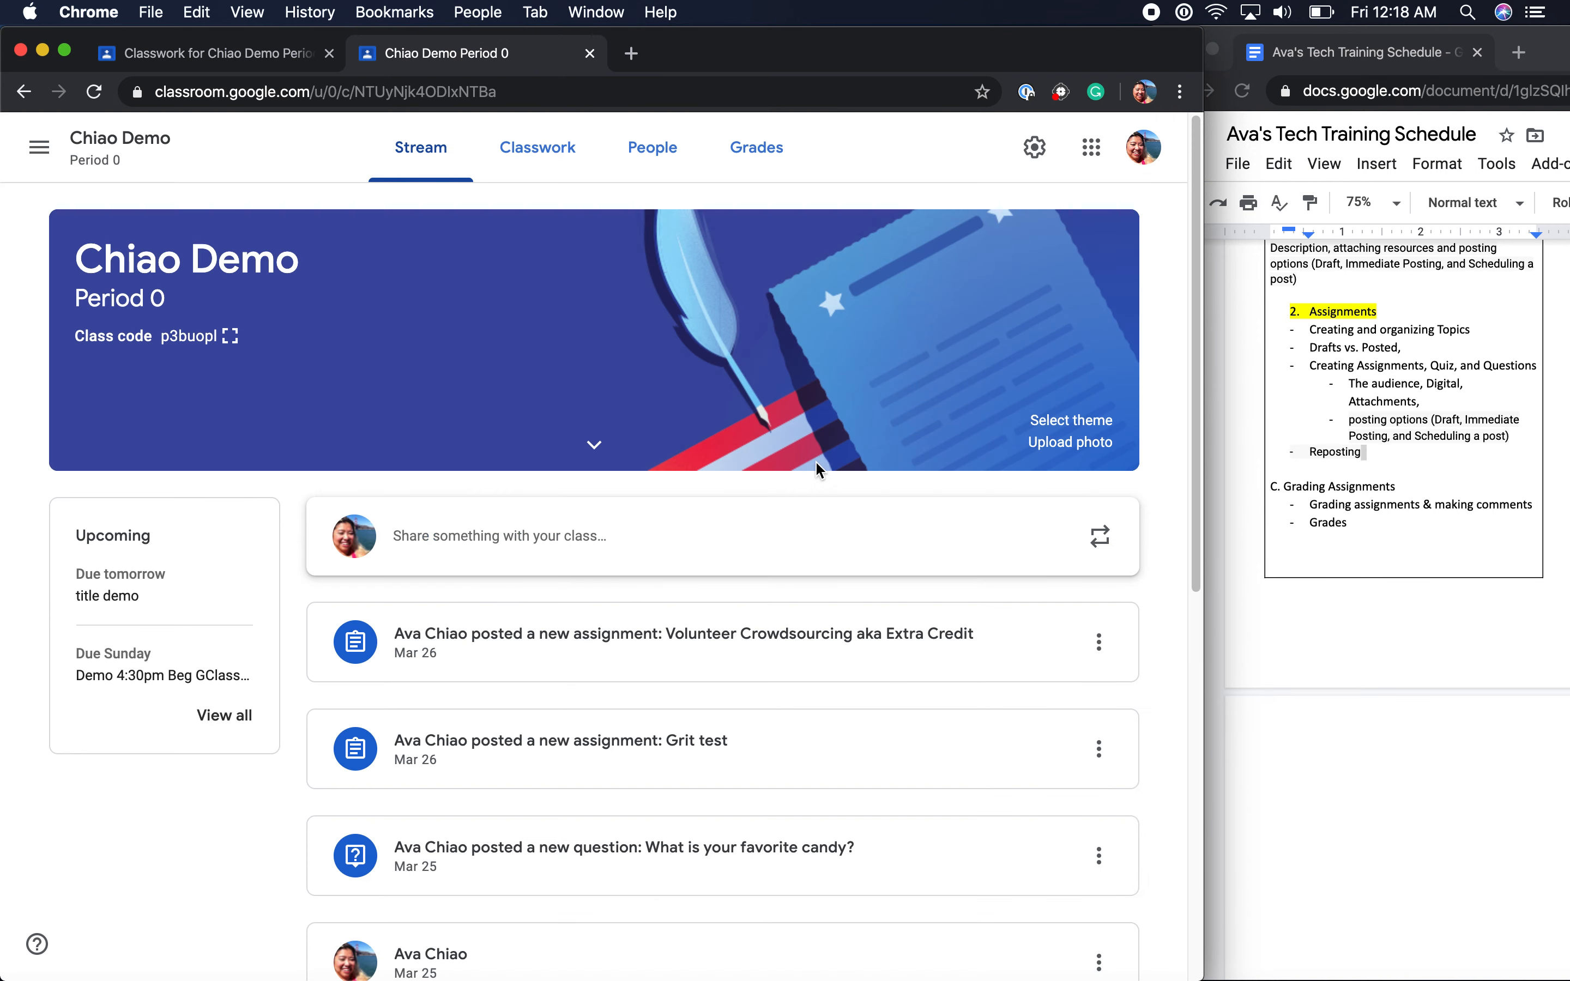
{"action": "left_click", "coordinate": [223, 61]}
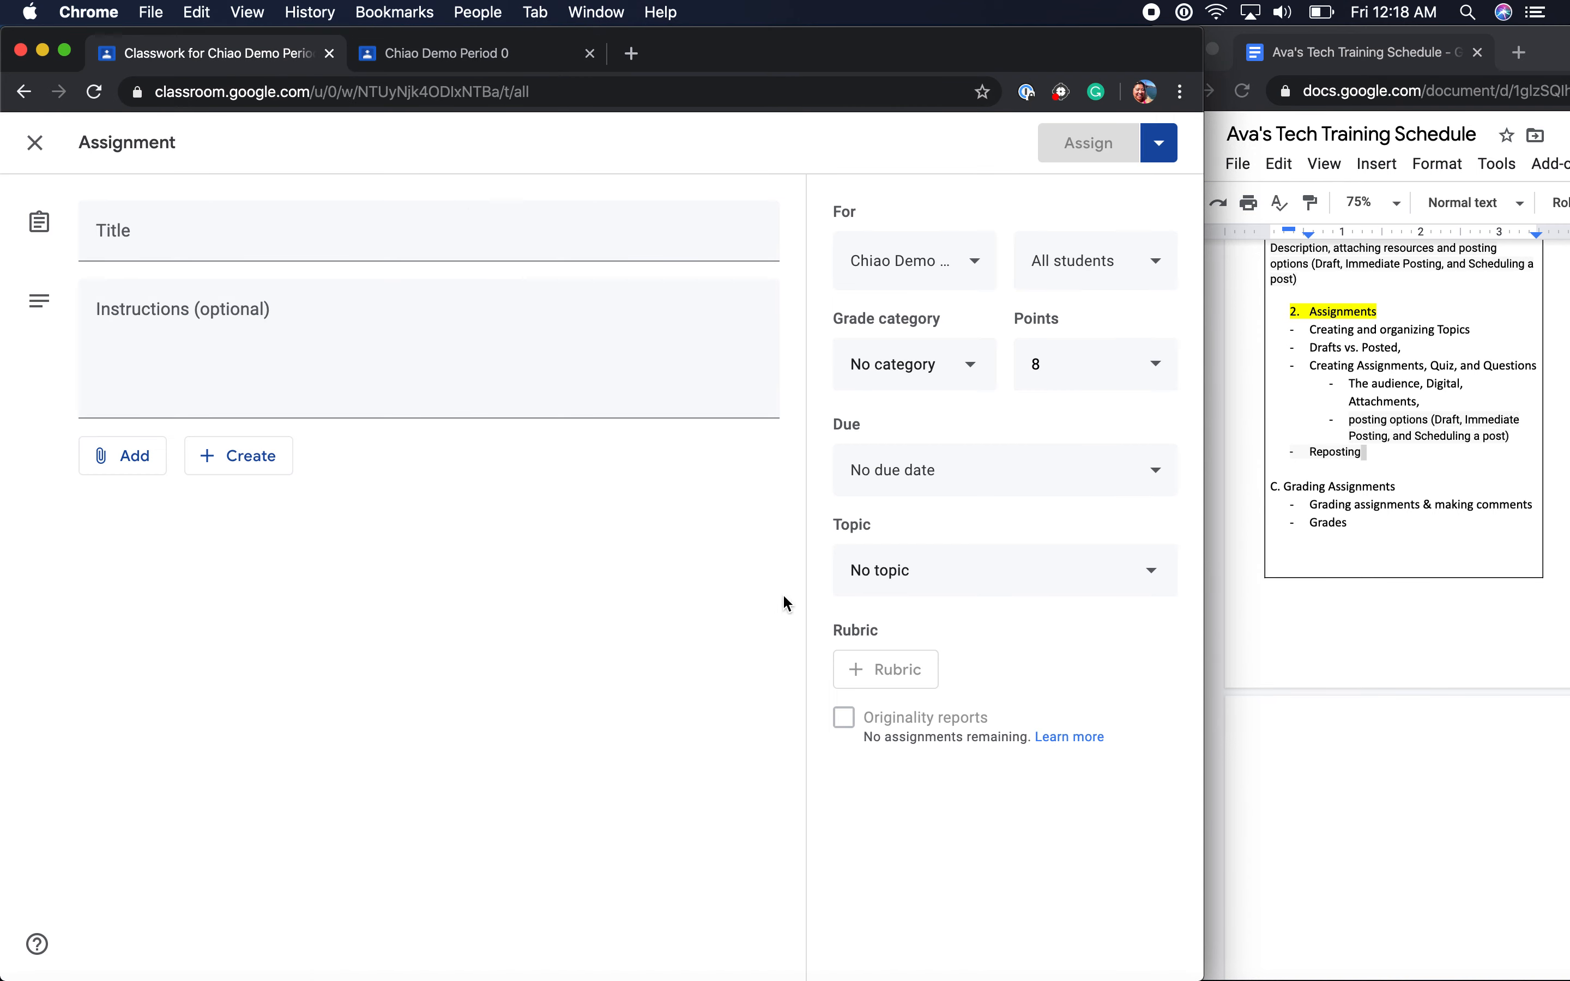
Assign the Projects grade category to the assignment and set its points to 34
{"action": "left_click", "coordinate": [957, 367]}
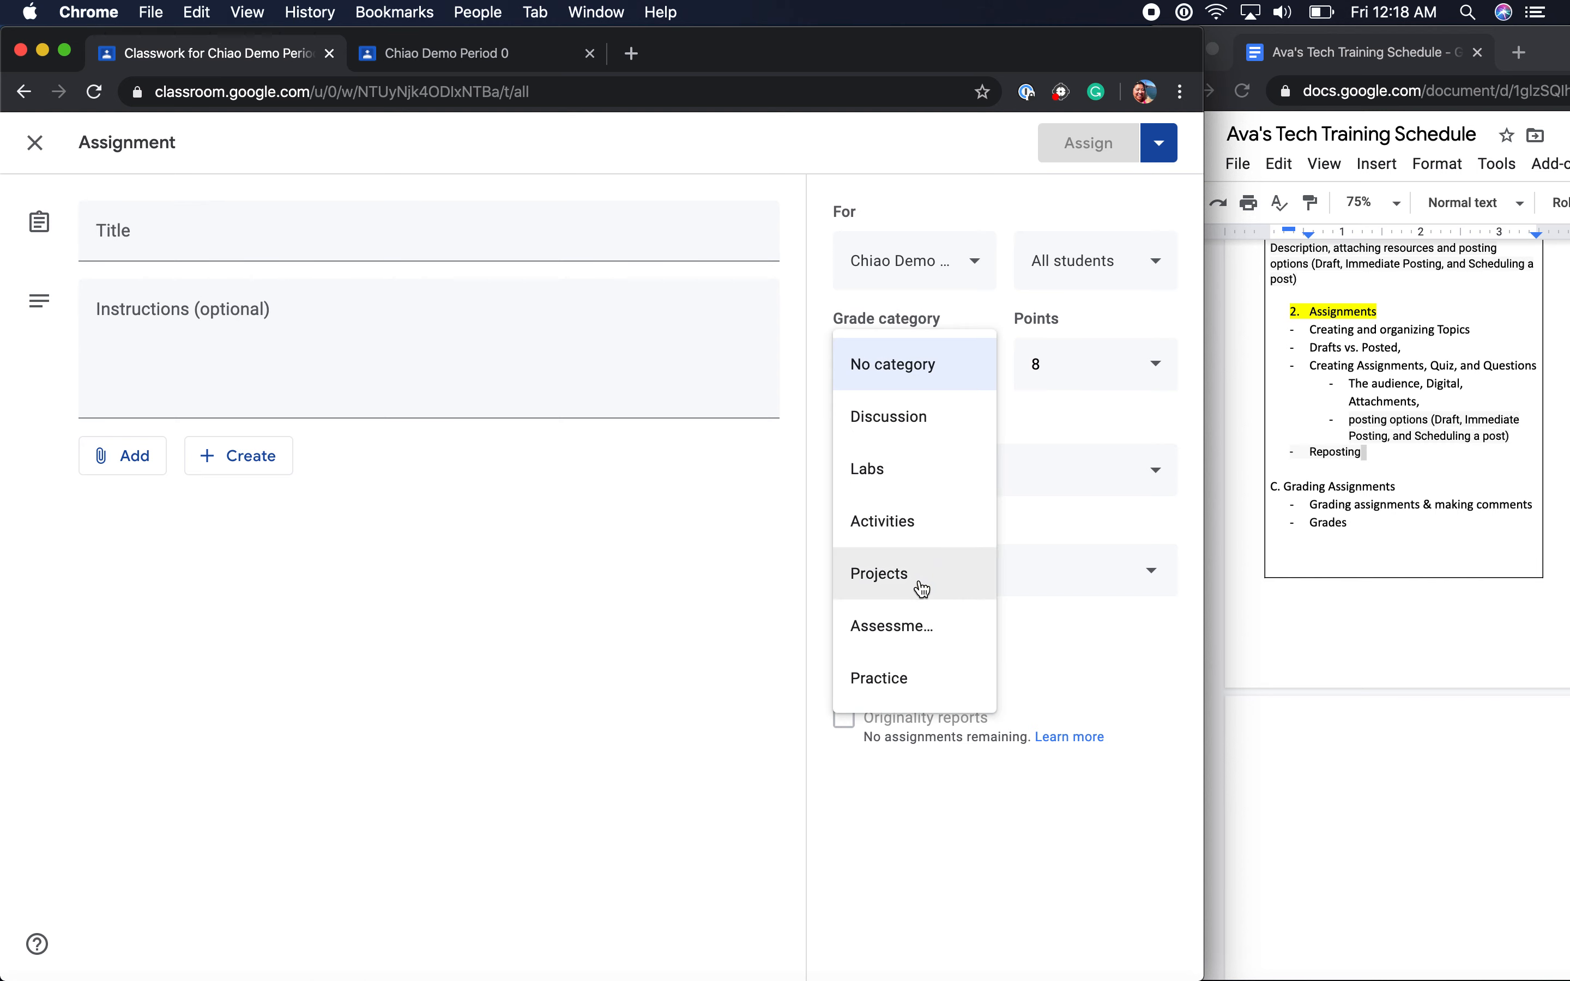
{"action": "left_click", "coordinate": [921, 589]}
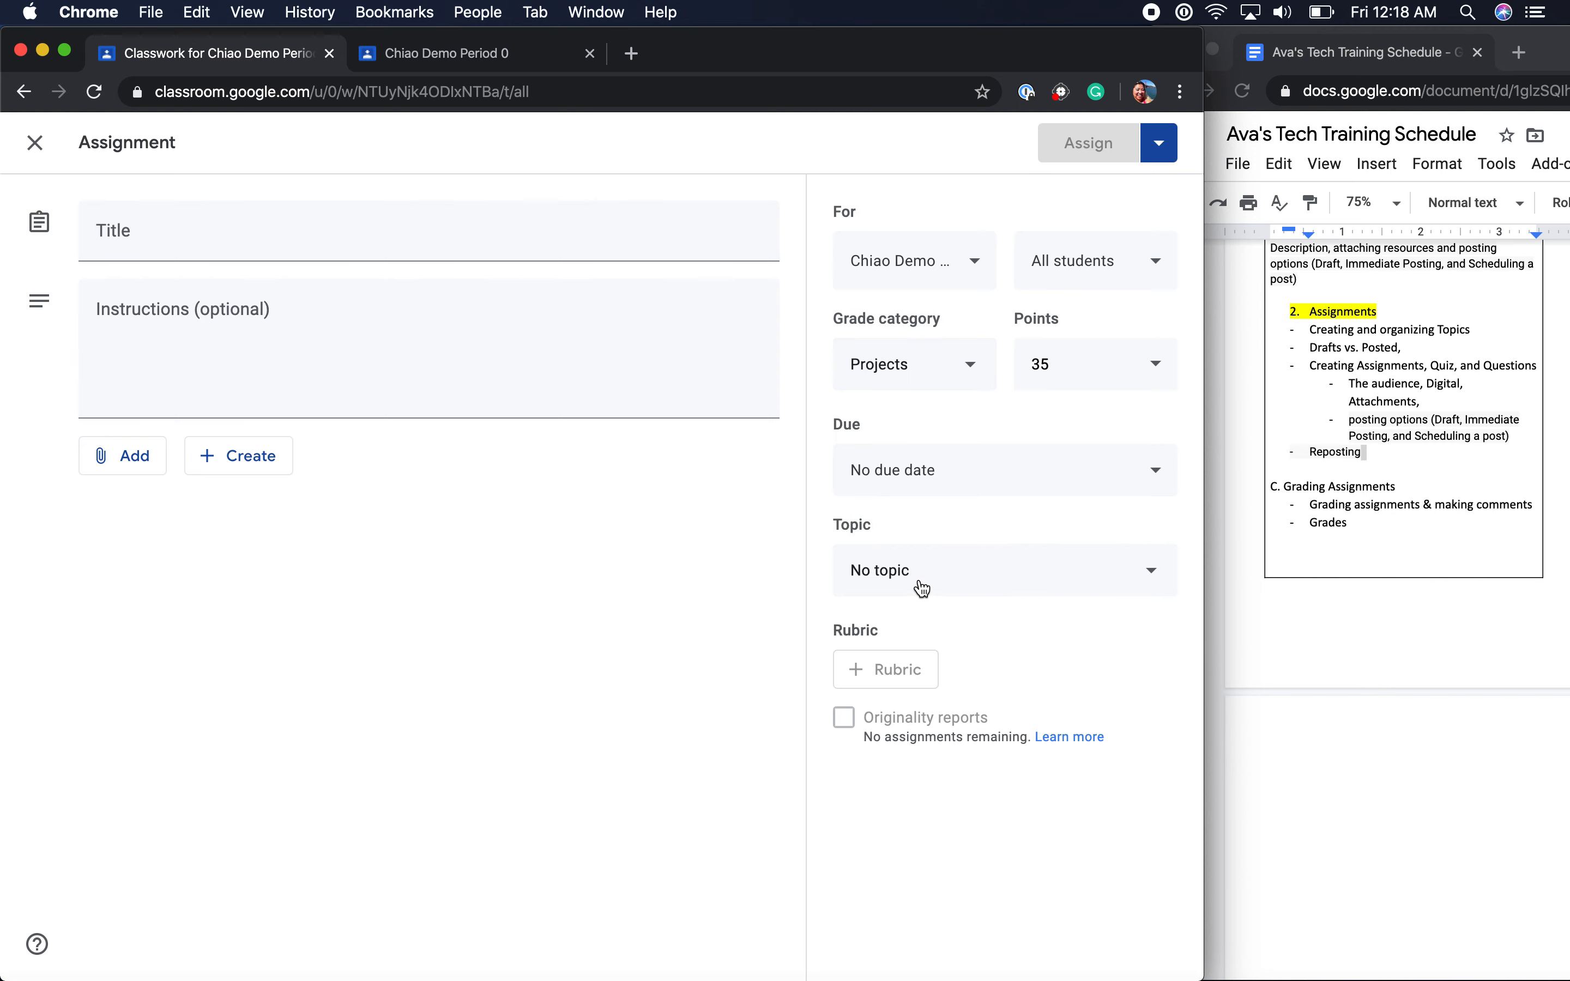
{"action": "left_click", "coordinate": [1070, 371]}
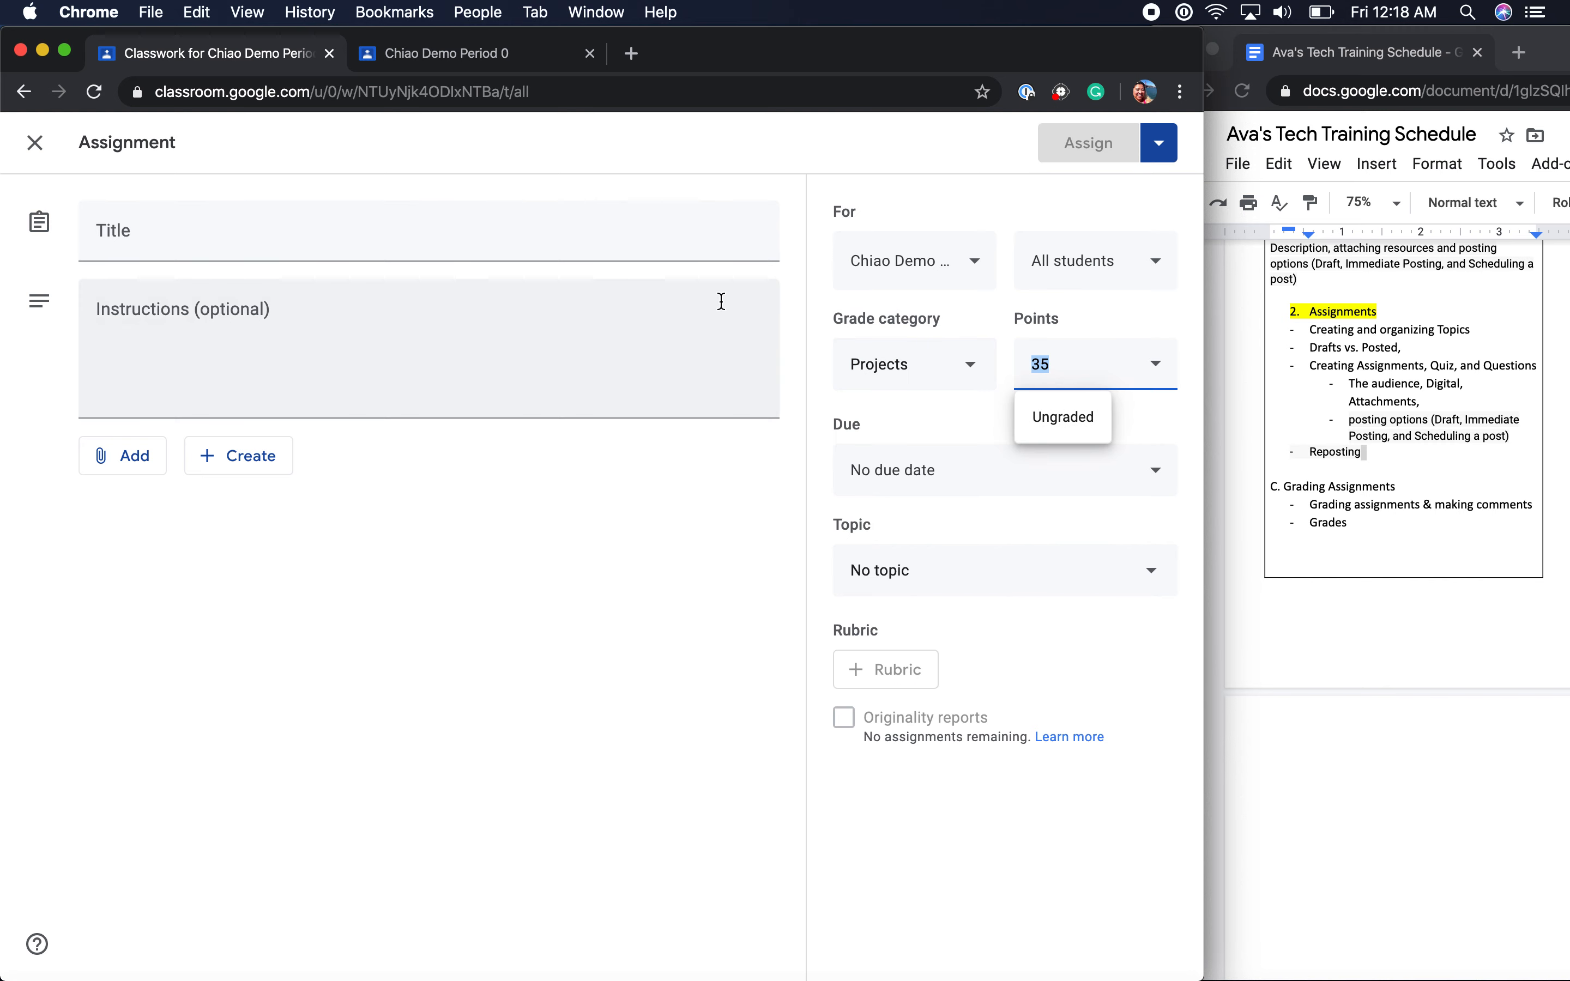
{"action": "type", "text": "7"}
{"action": "key", "text": "BackSpace"}
{"action": "type", "text": "34"}
{"action": "left_click", "coordinate": [922, 416]}
Set the assignment's due date to Mar 27, 2020 and its due time to 2:00 PM
{"action": "left_click", "coordinate": [953, 491]}
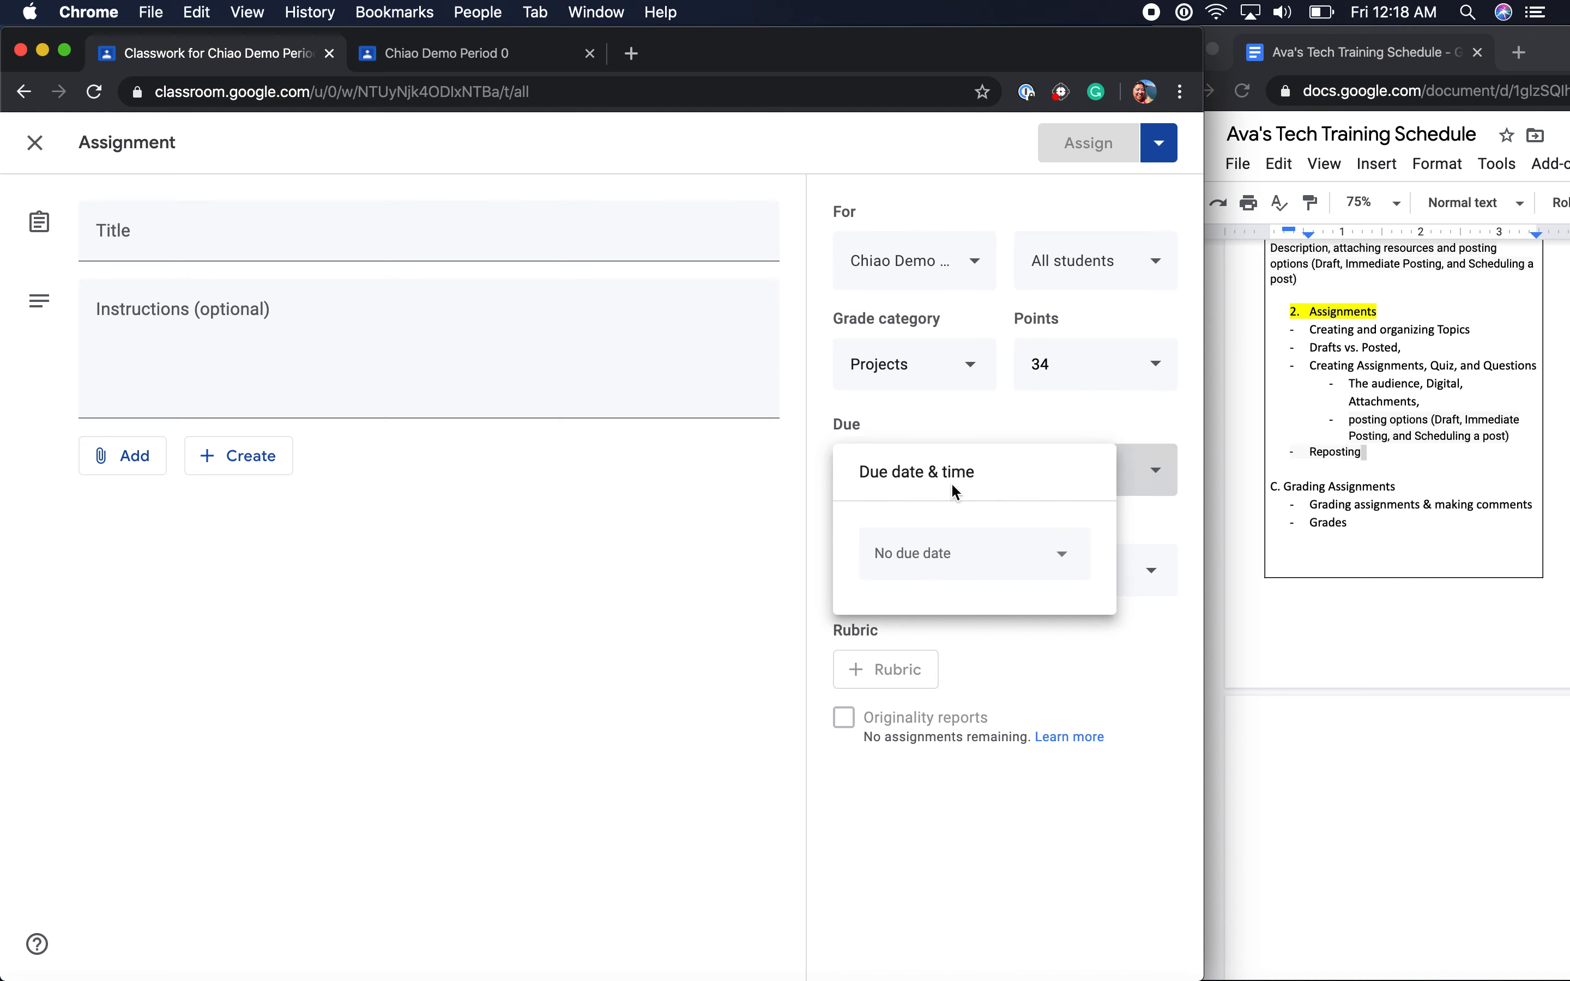
{"action": "left_click", "coordinate": [939, 575]}
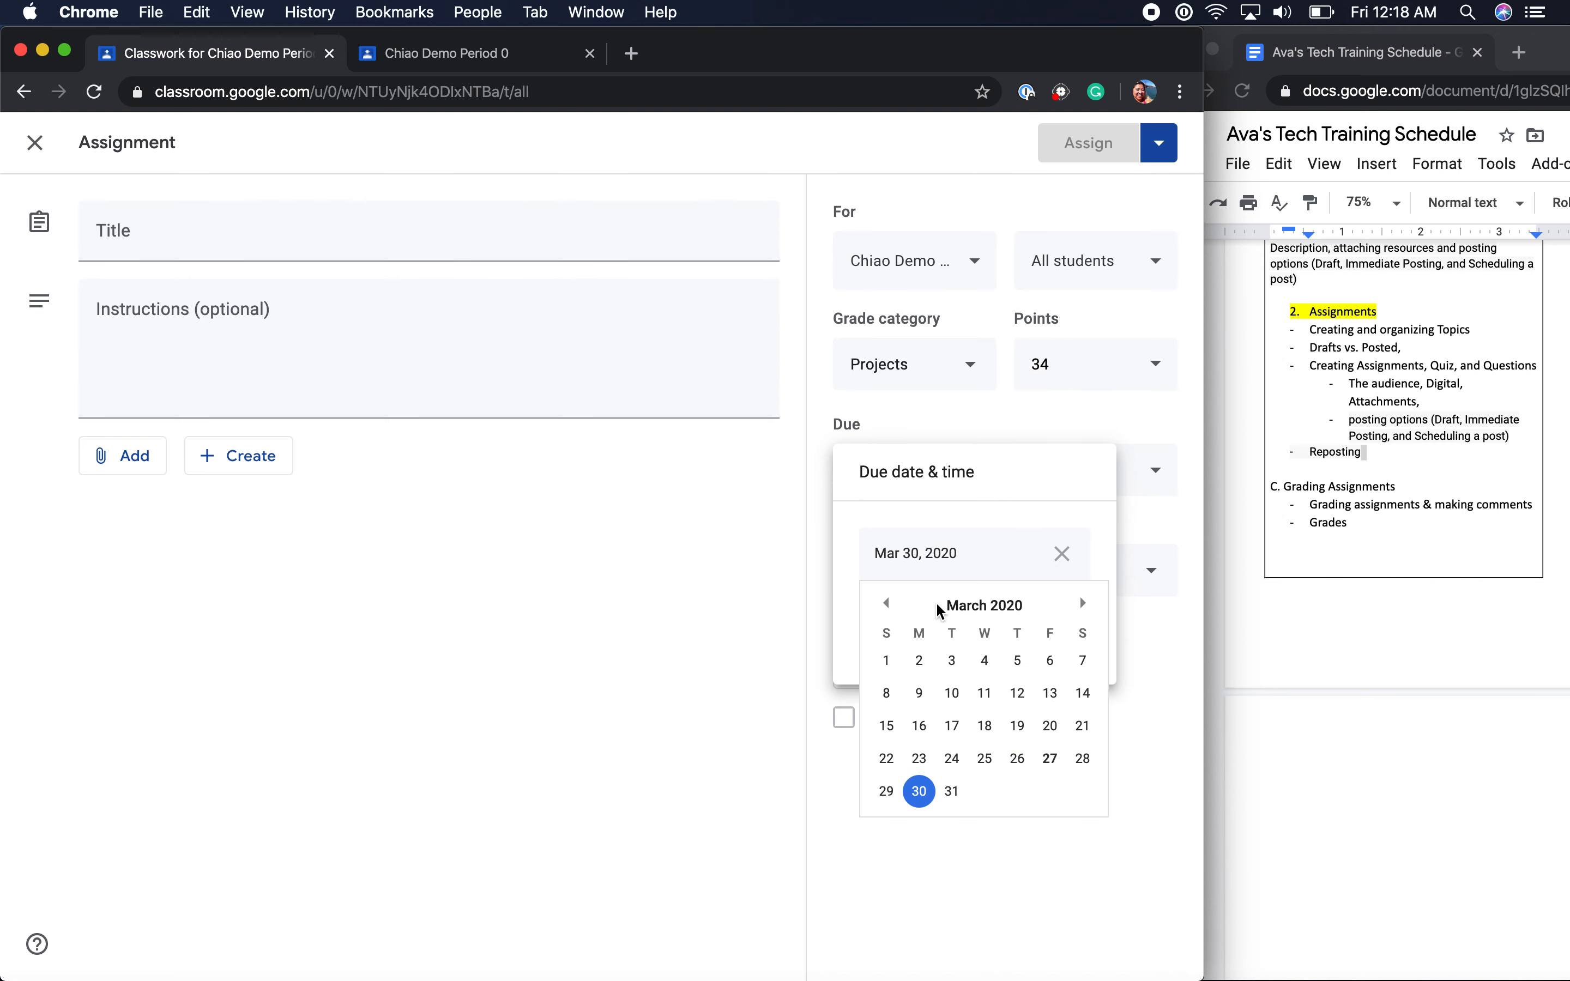
{"action": "left_click", "coordinate": [1053, 759]}
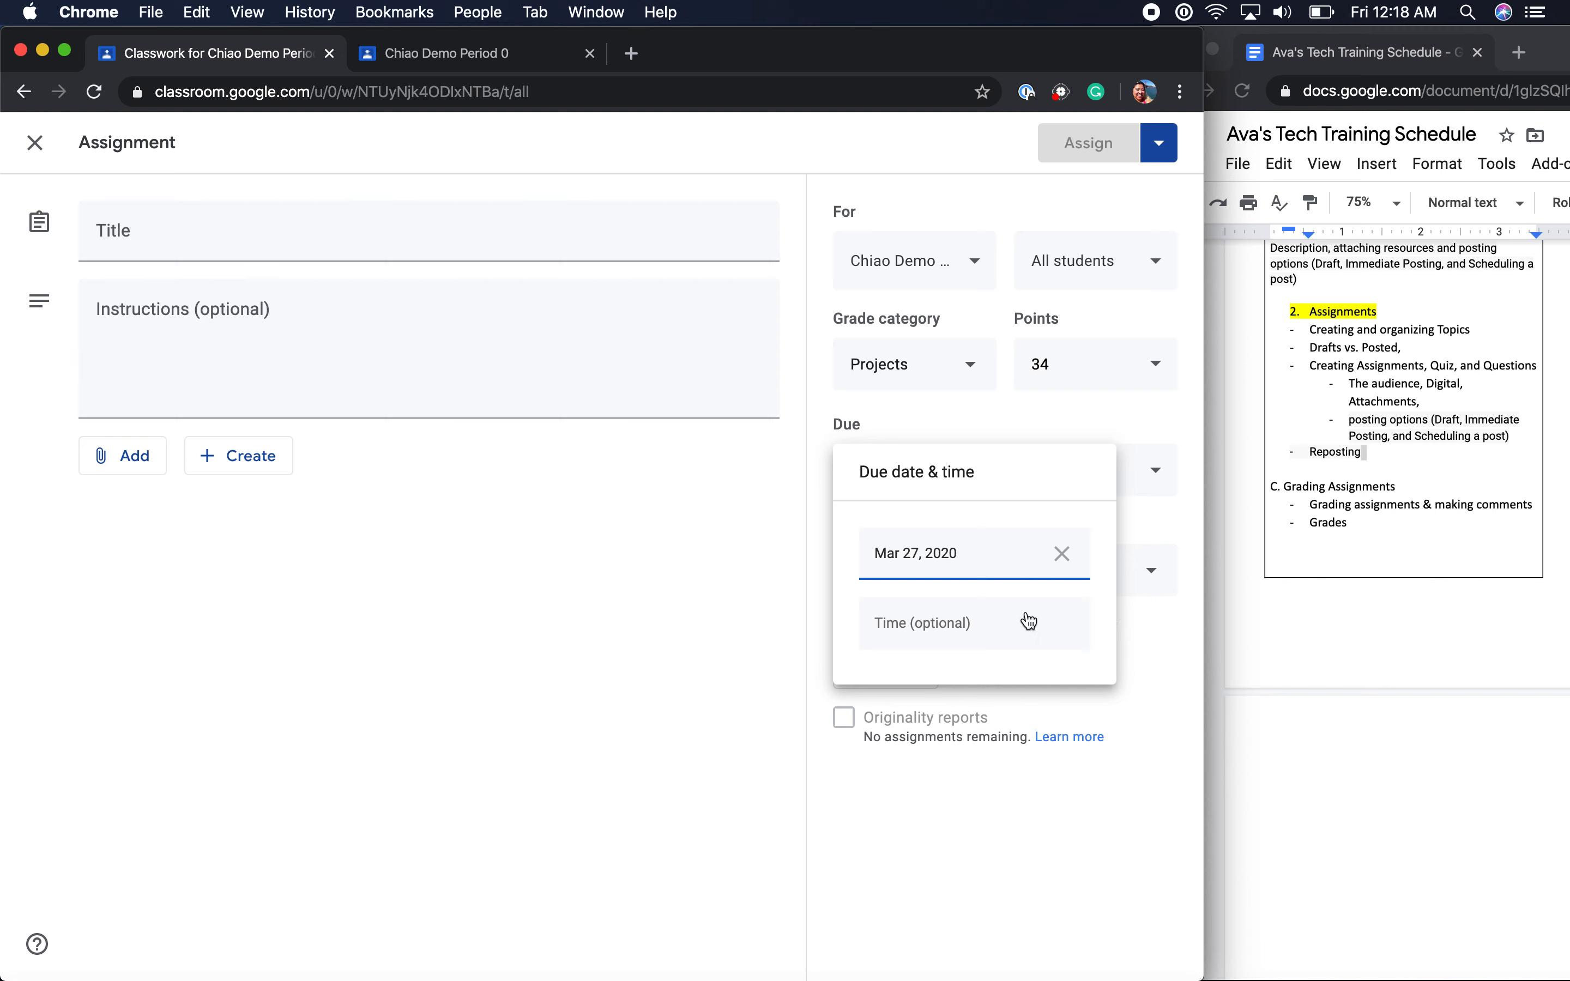
{"action": "left_click", "coordinate": [932, 623]}
{"action": "type", "text": "2"}
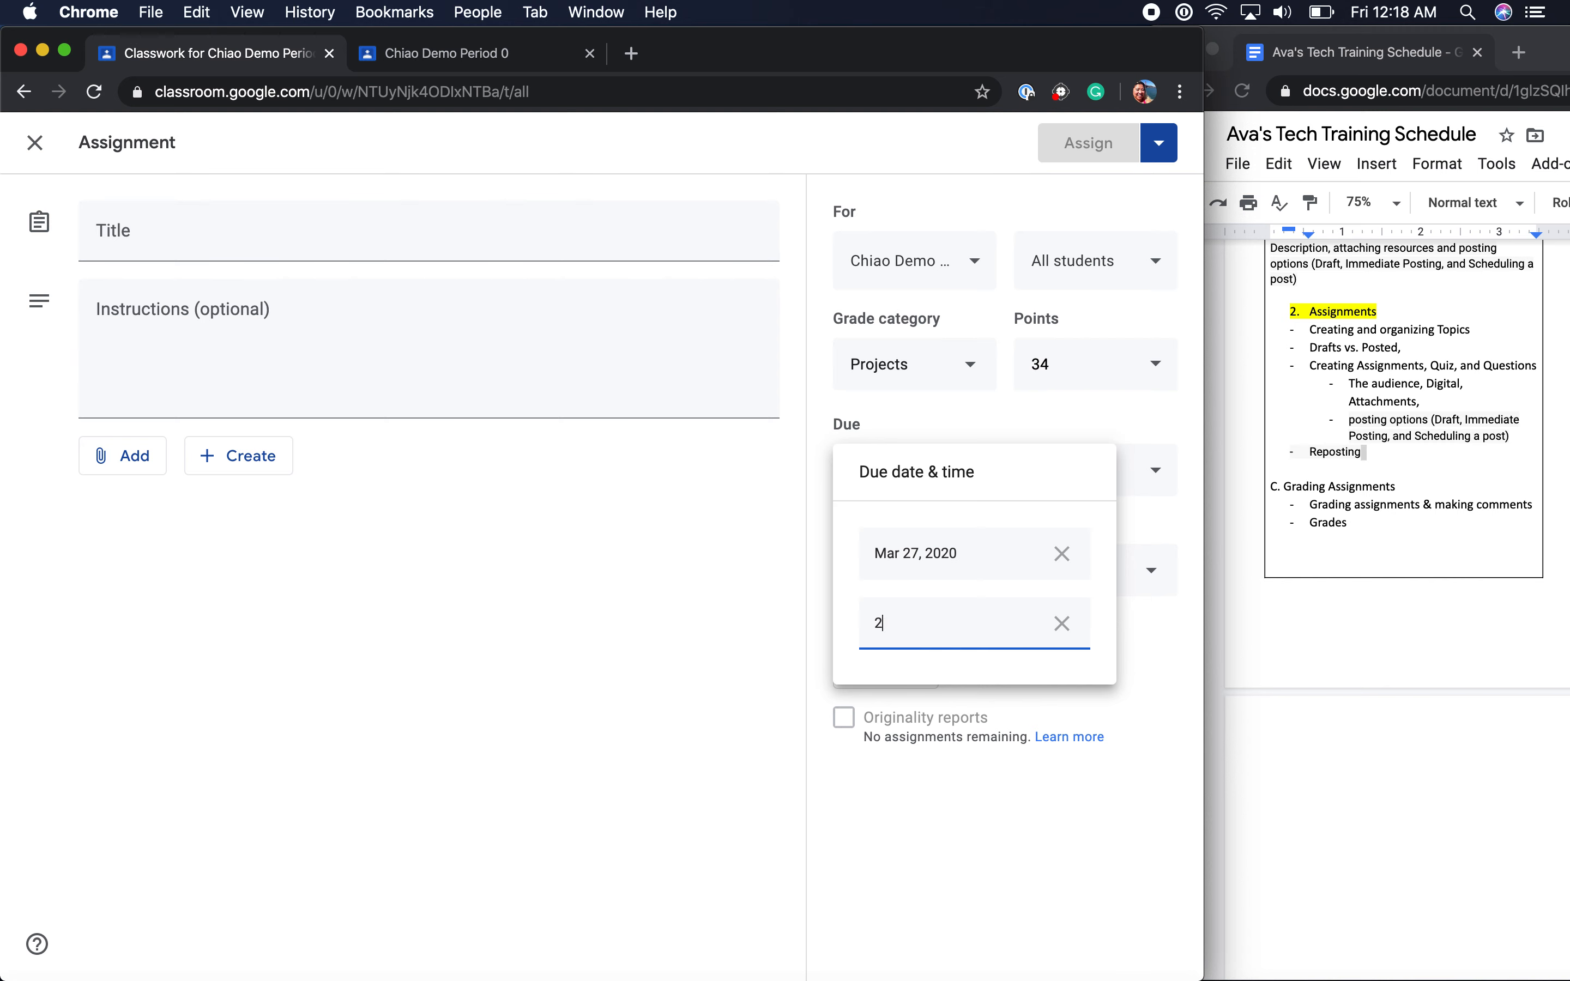
{"action": "type", "text": ":00pm"}
{"action": "left_click", "coordinate": [1147, 680]}
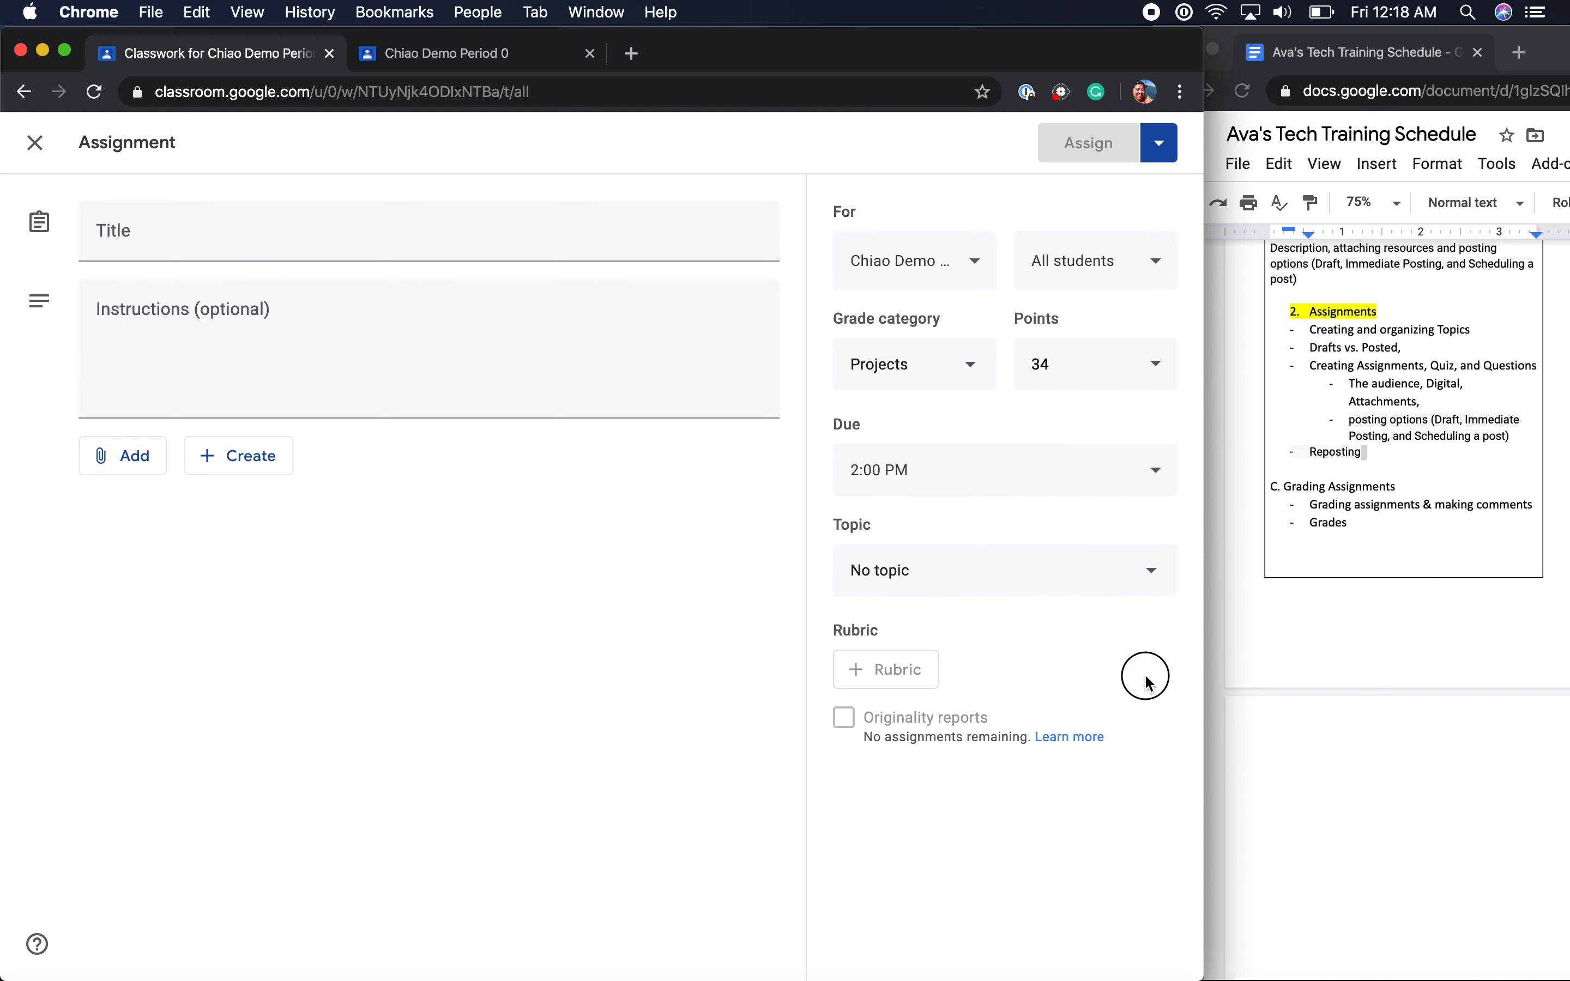
Check the assignment's topic choices and the file types it can create, and close the assignment without posting
{"action": "left_click", "coordinate": [981, 573]}
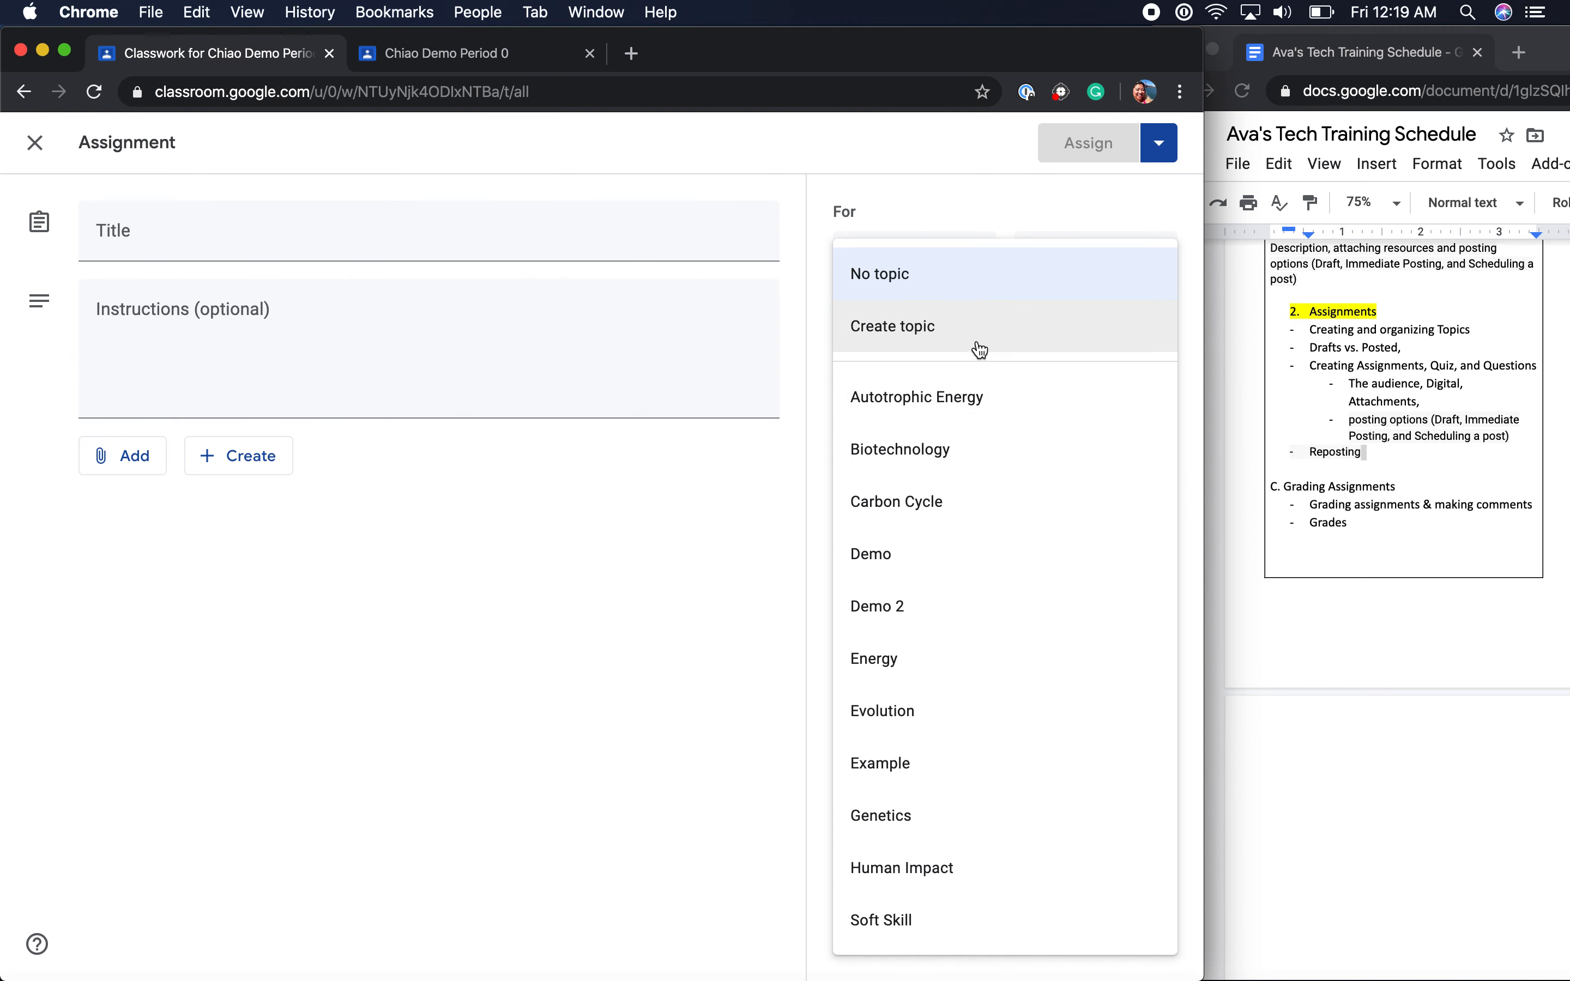
{"action": "left_click", "coordinate": [779, 506]}
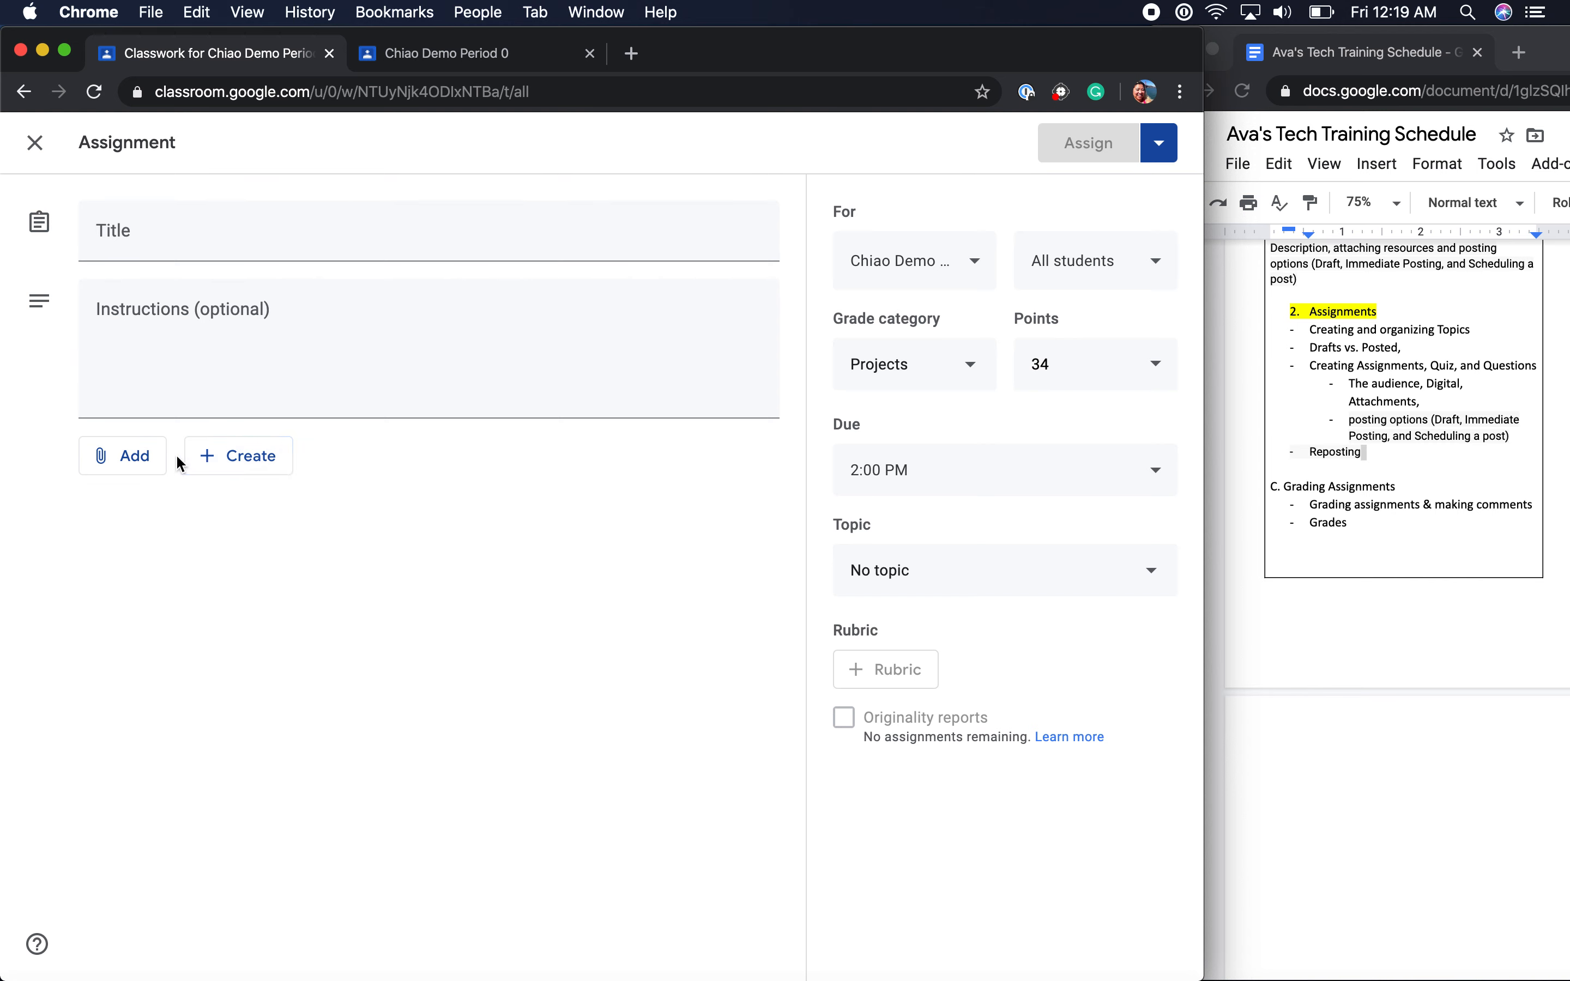
{"action": "left_click", "coordinate": [216, 464]}
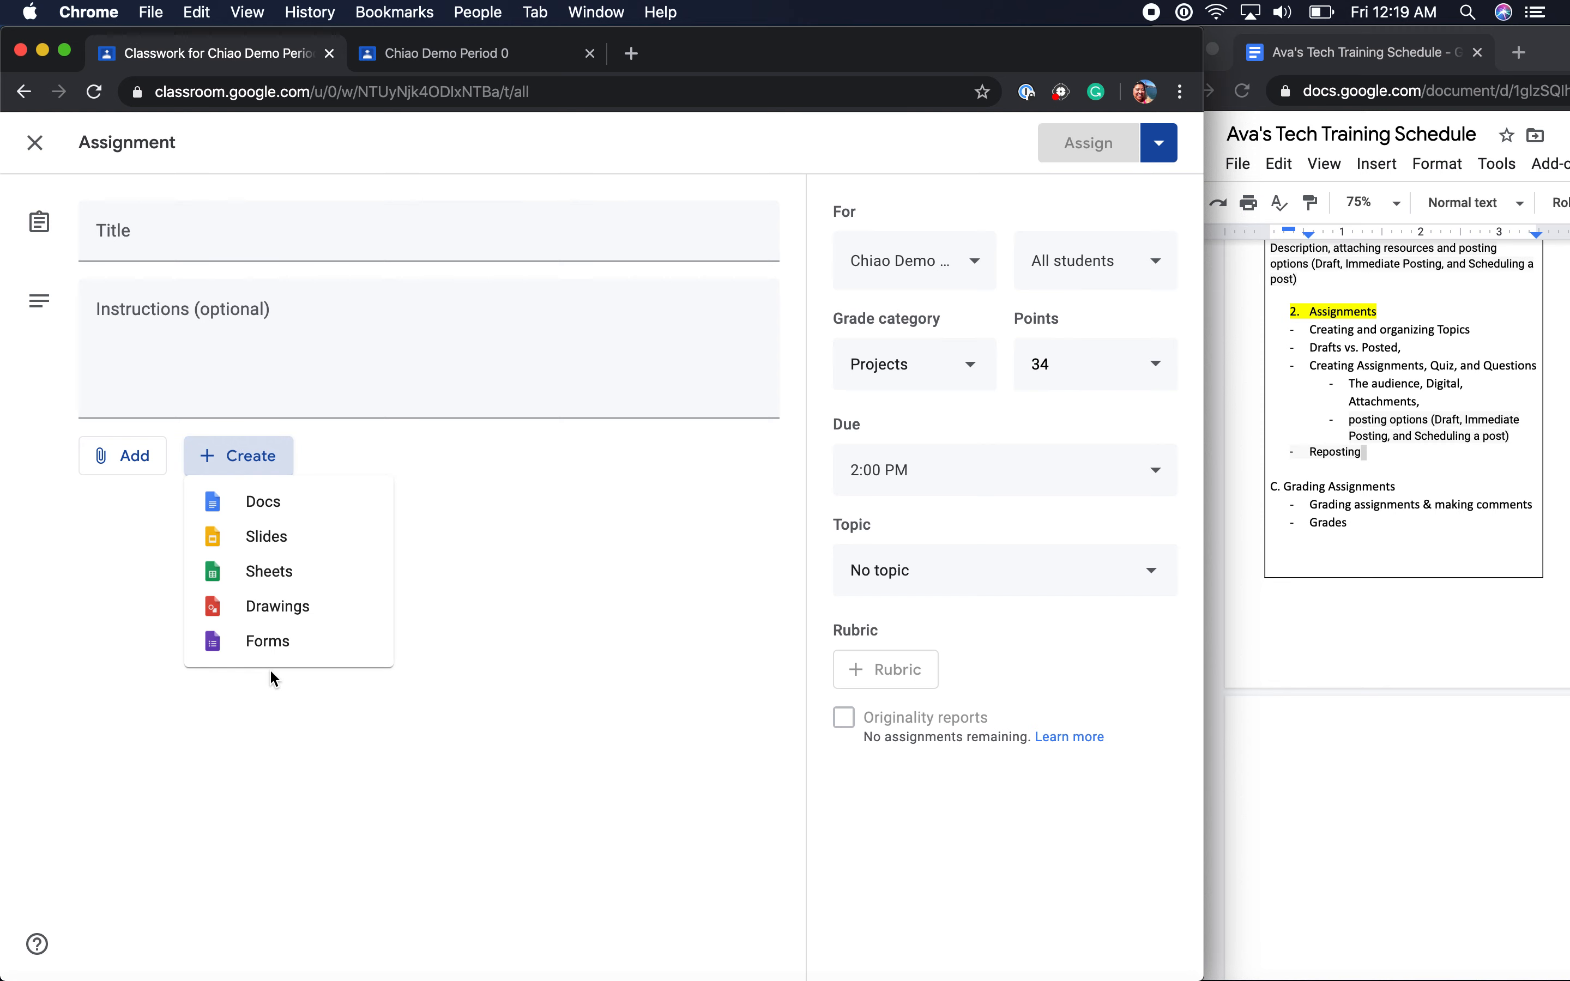
{"action": "left_click", "coordinate": [458, 576]}
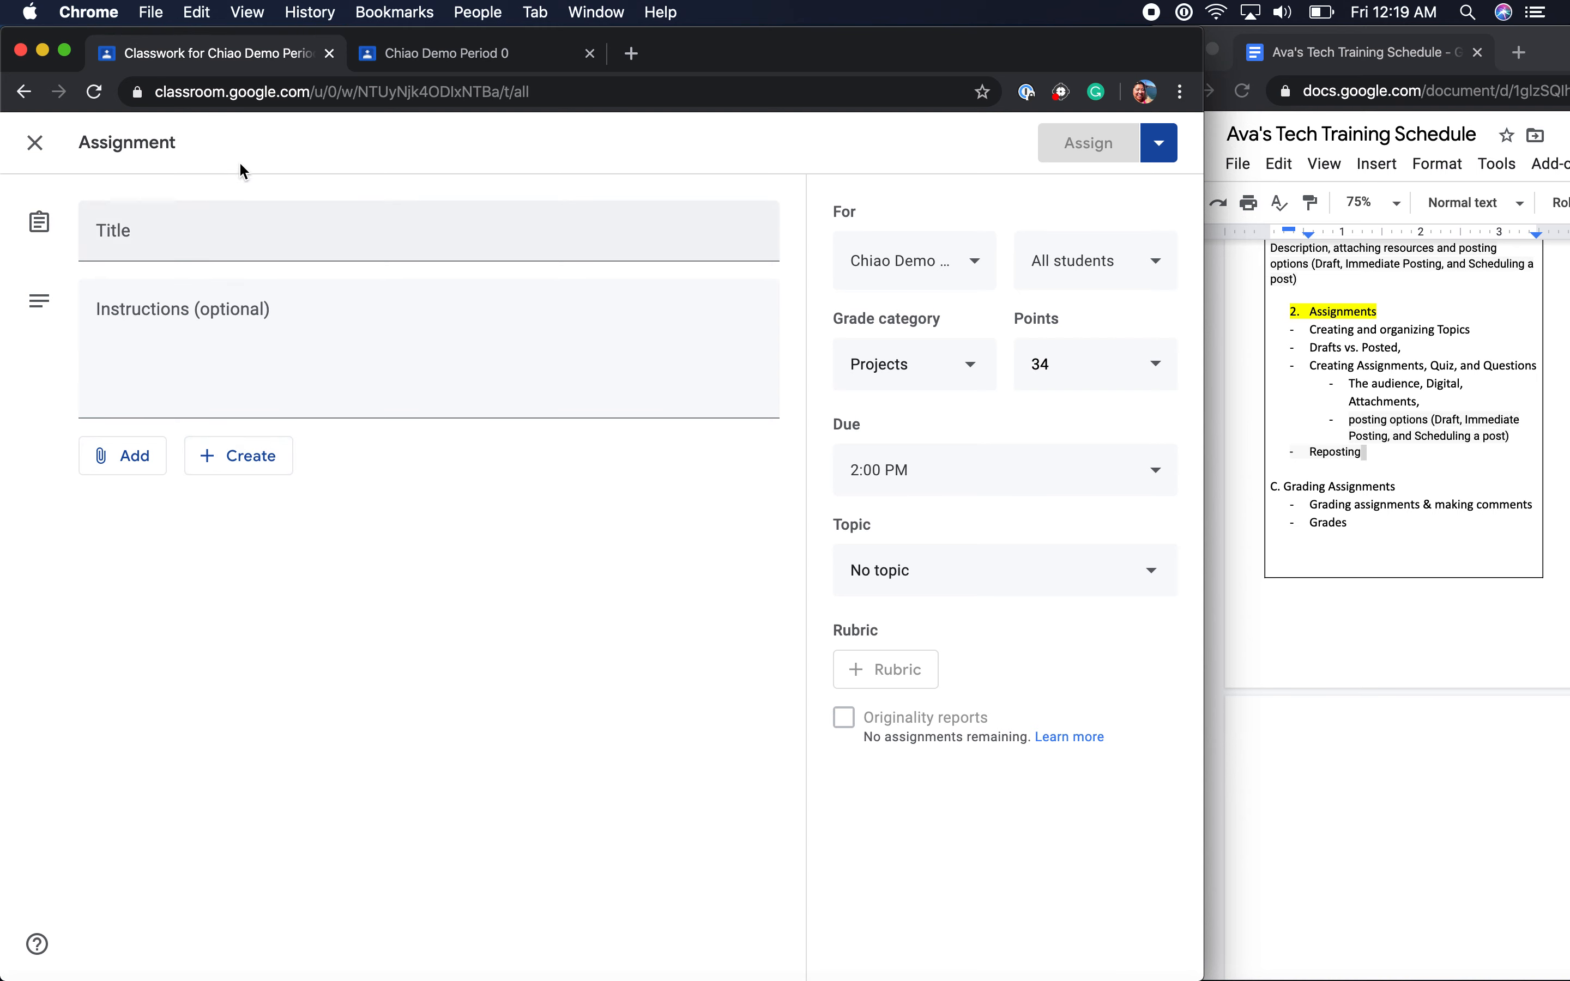
{"action": "left_click", "coordinate": [34, 144]}
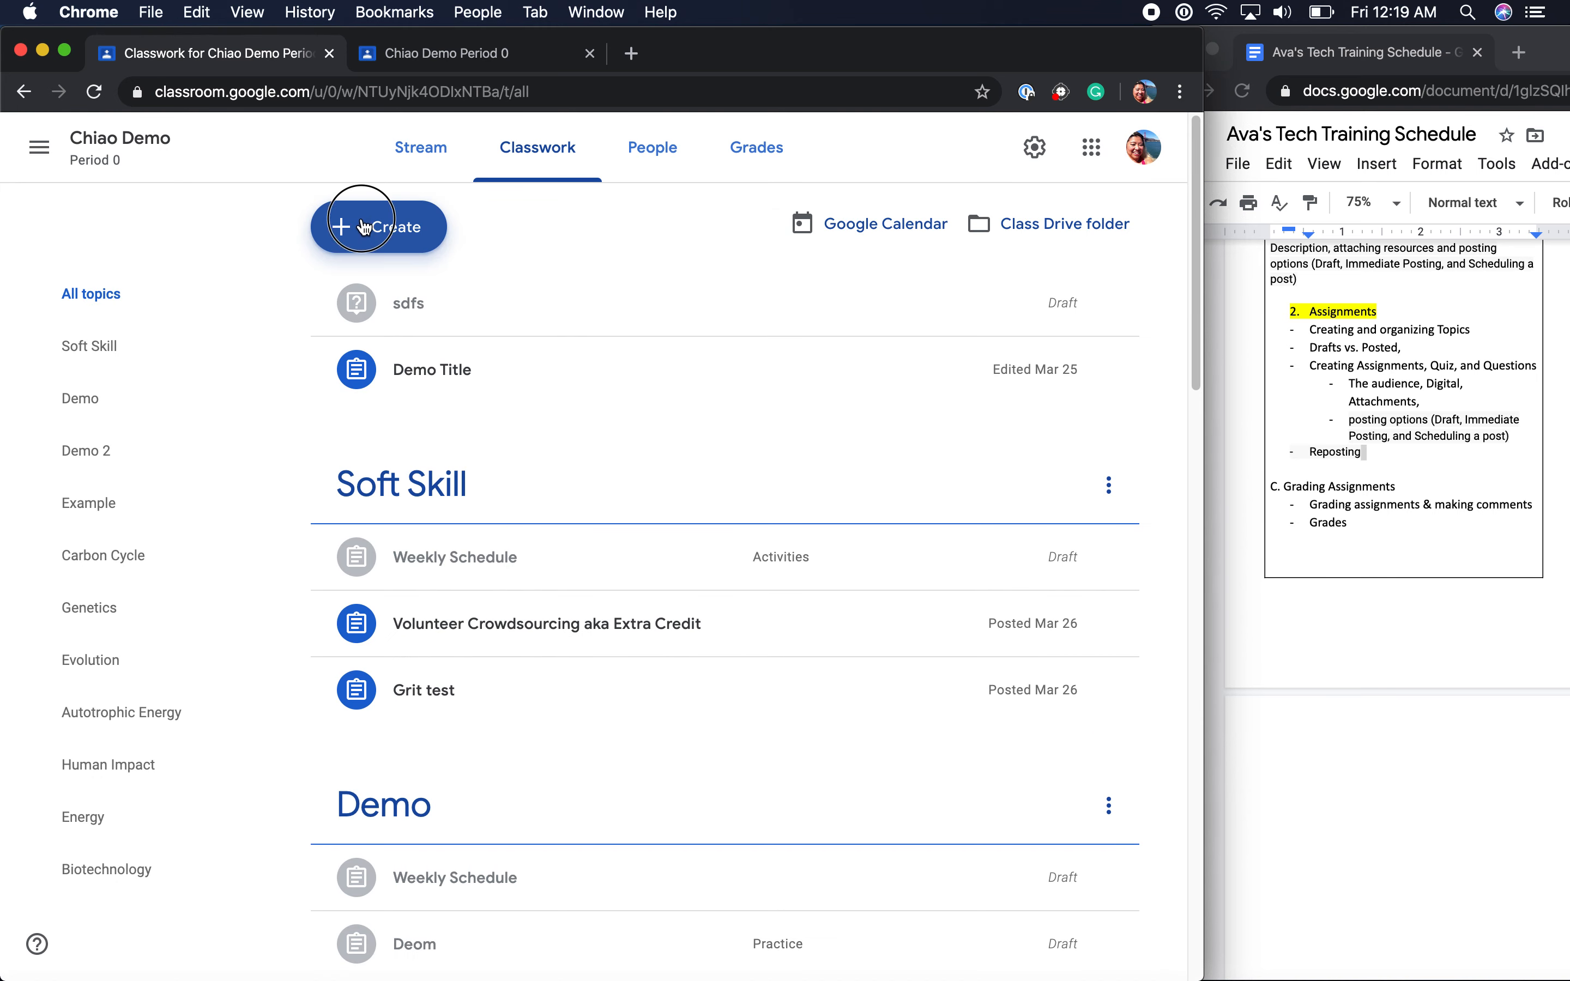
Start a quiz assignment, switch Locked mode on Chromebooks on and off for the Blank Quiz, and close it without posting
{"action": "left_click", "coordinate": [361, 226]}
{"action": "left_click", "coordinate": [410, 323]}
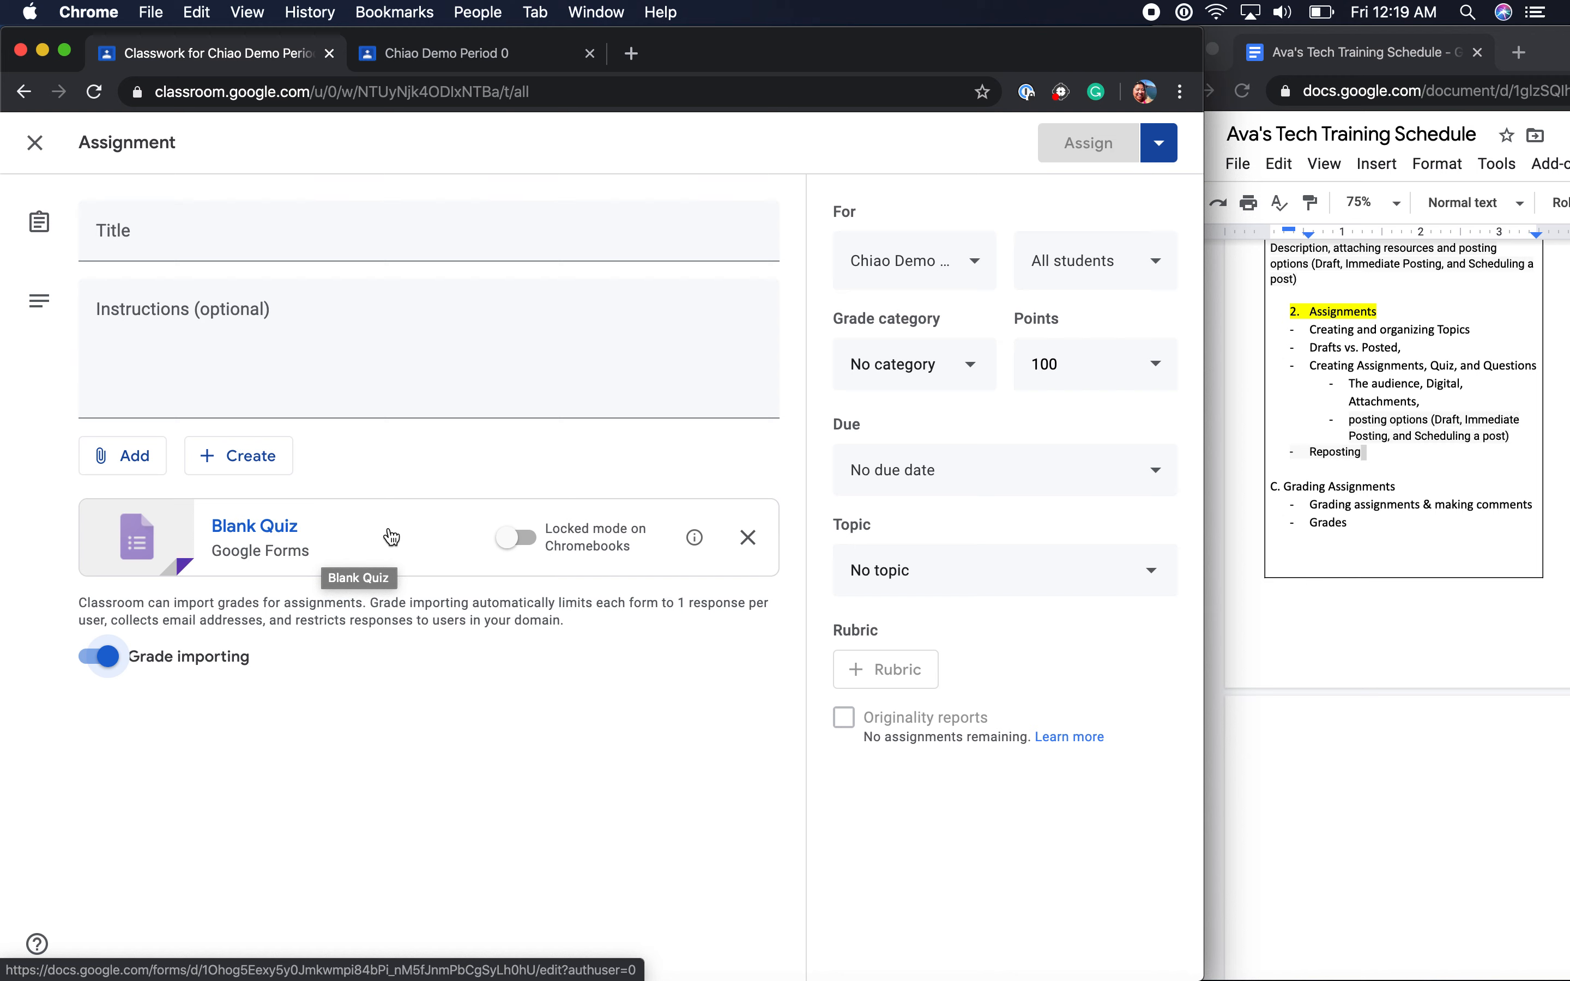
{"action": "left_click", "coordinate": [530, 545]}
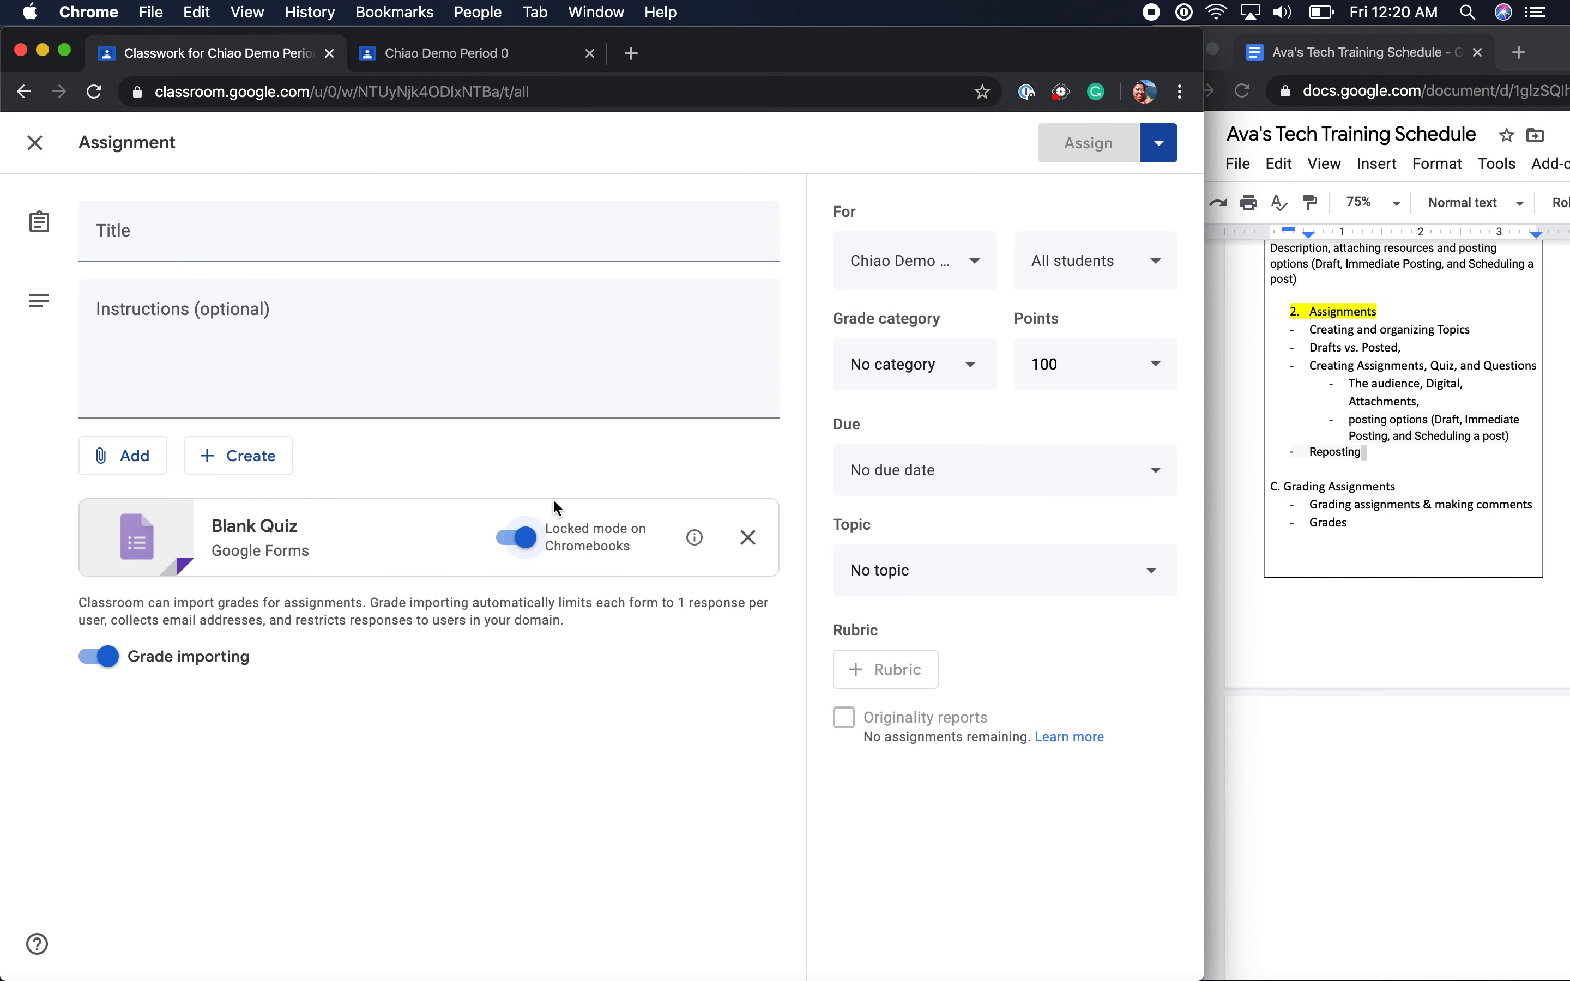
{"action": "left_click", "coordinate": [507, 542]}
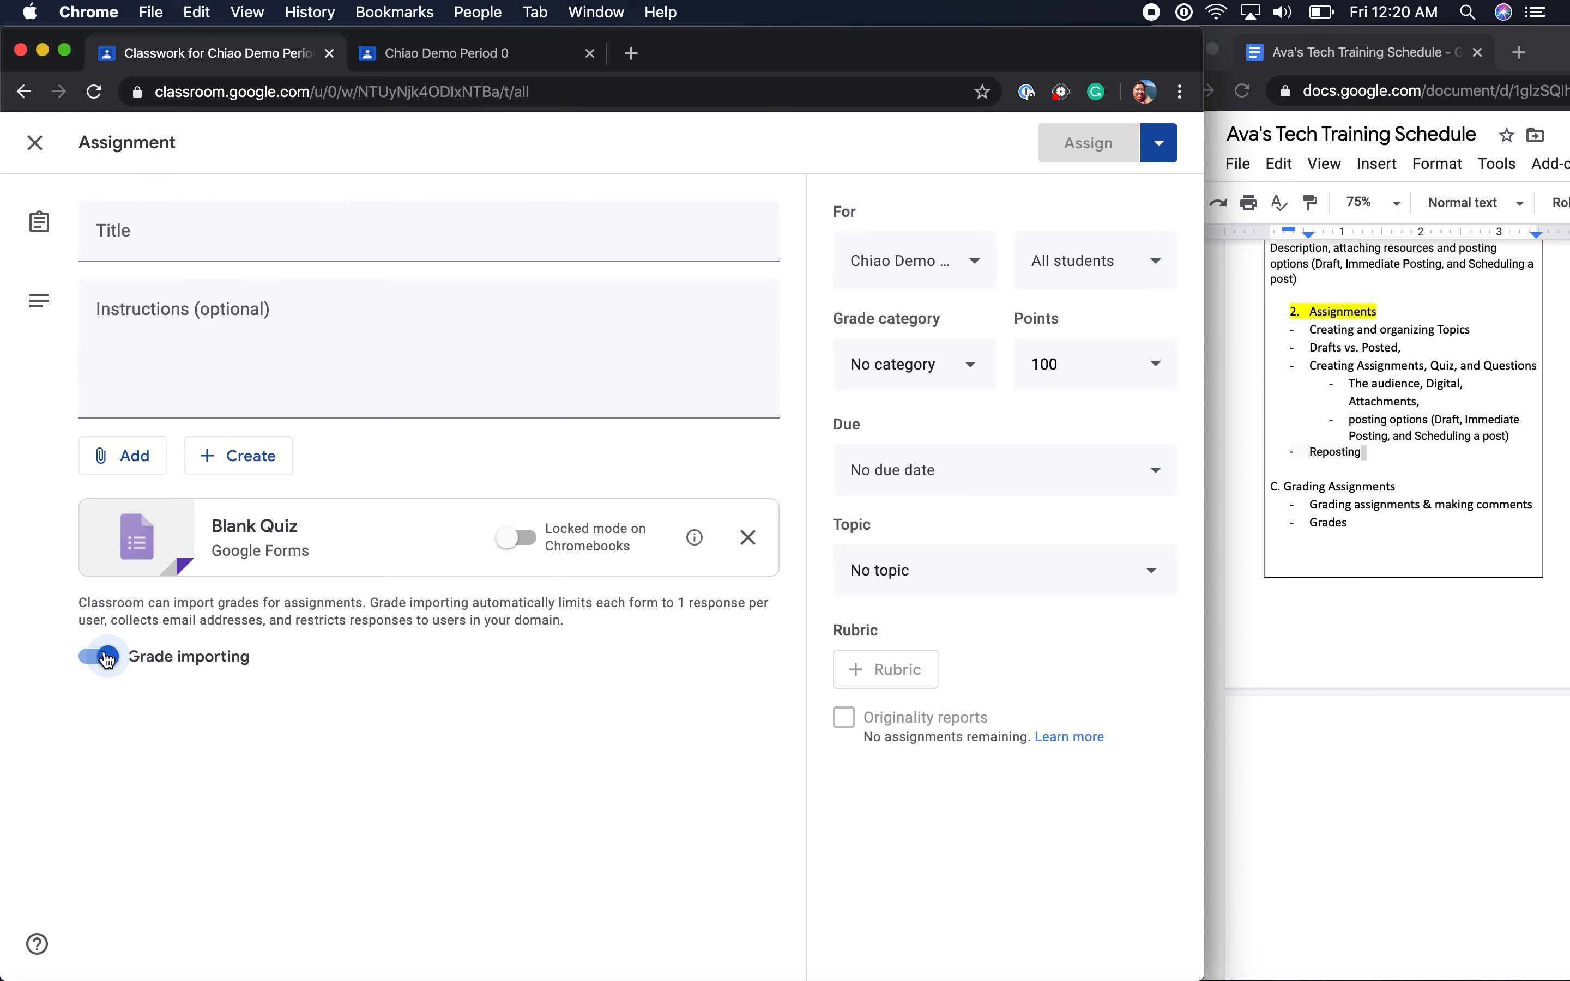
{"action": "left_click", "coordinate": [35, 150]}
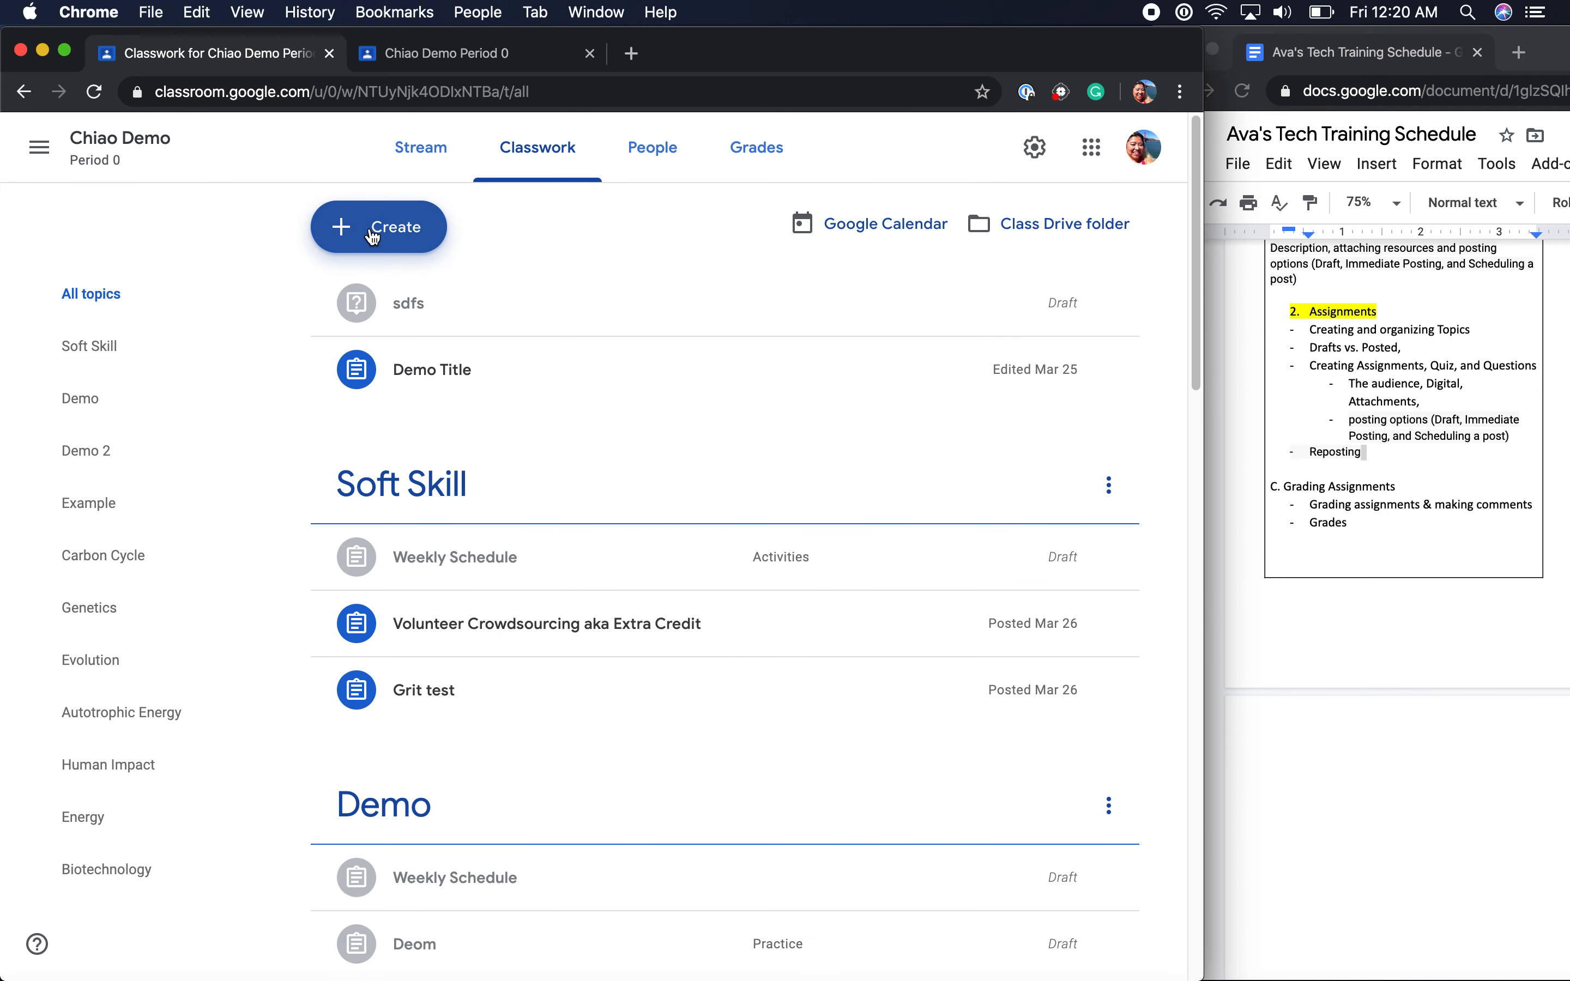
Start a multiple-choice question, check its posting options, and close it without posting
{"action": "left_click", "coordinate": [373, 235]}
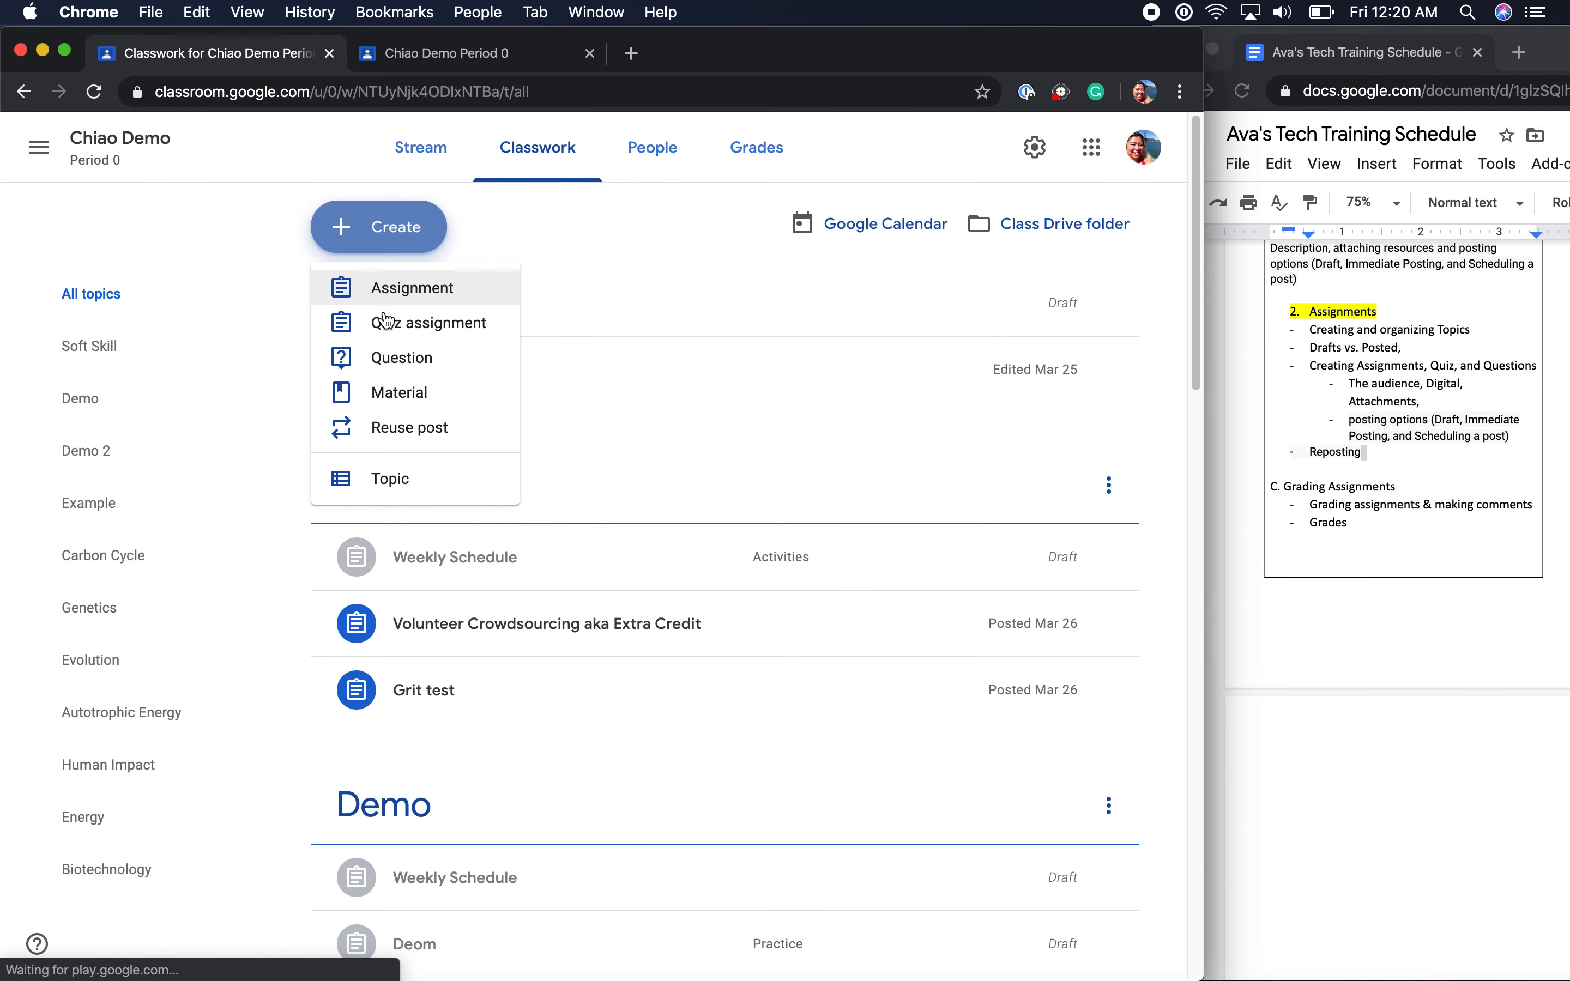
{"action": "left_click", "coordinate": [392, 378]}
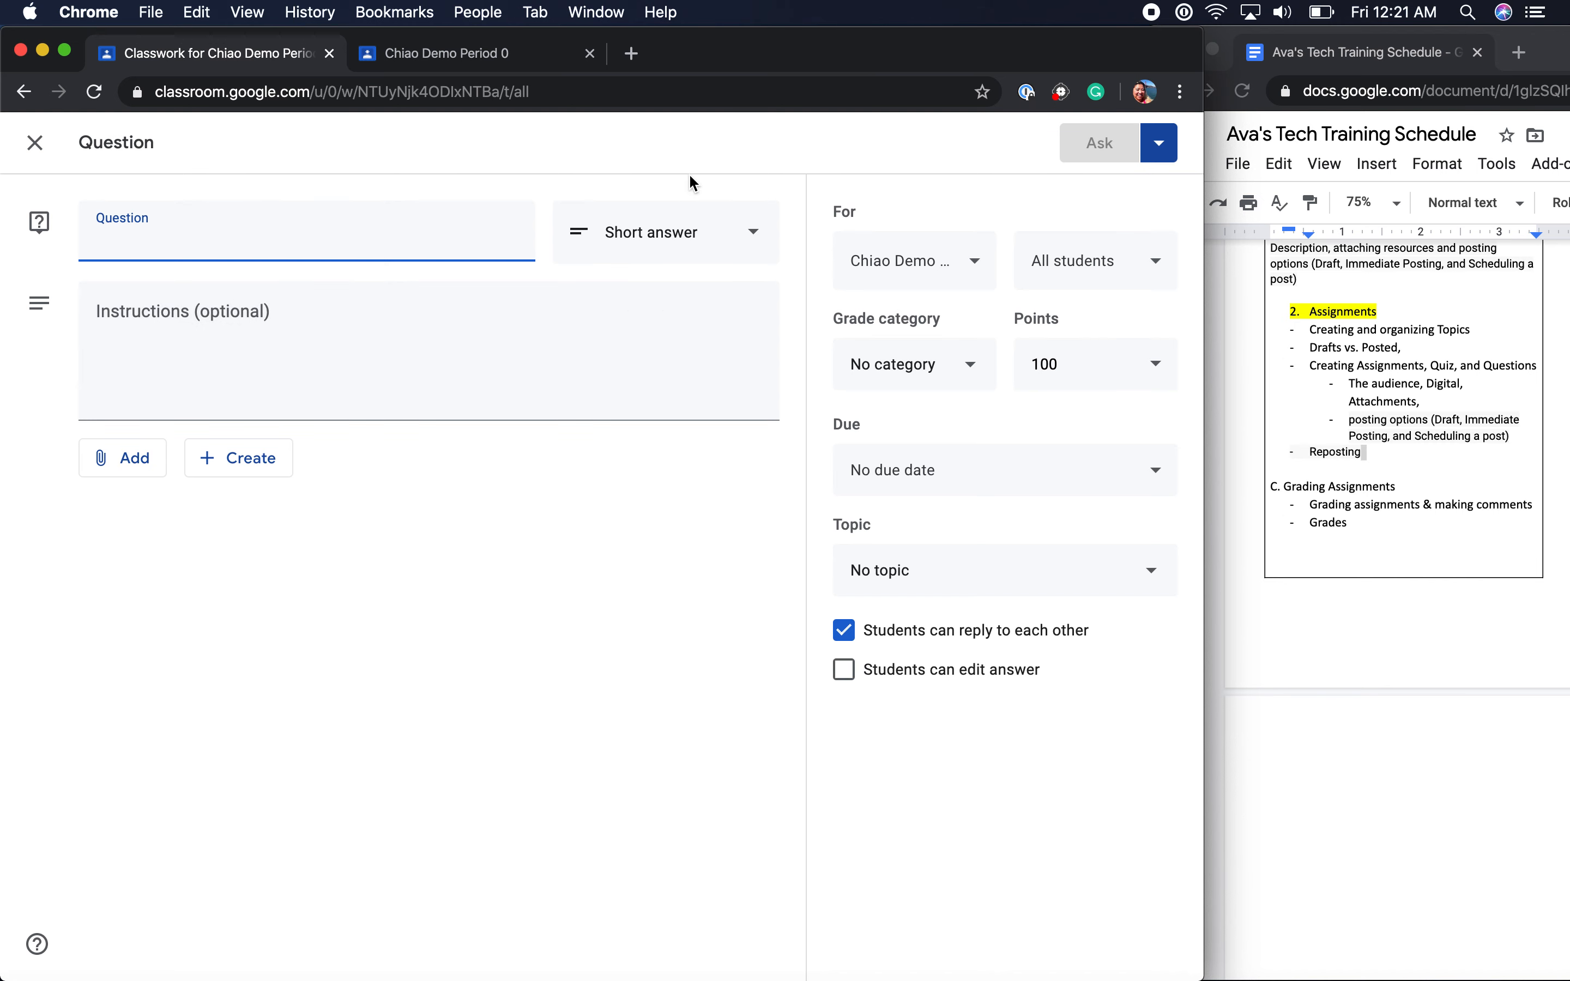
{"action": "left_click", "coordinate": [692, 257]}
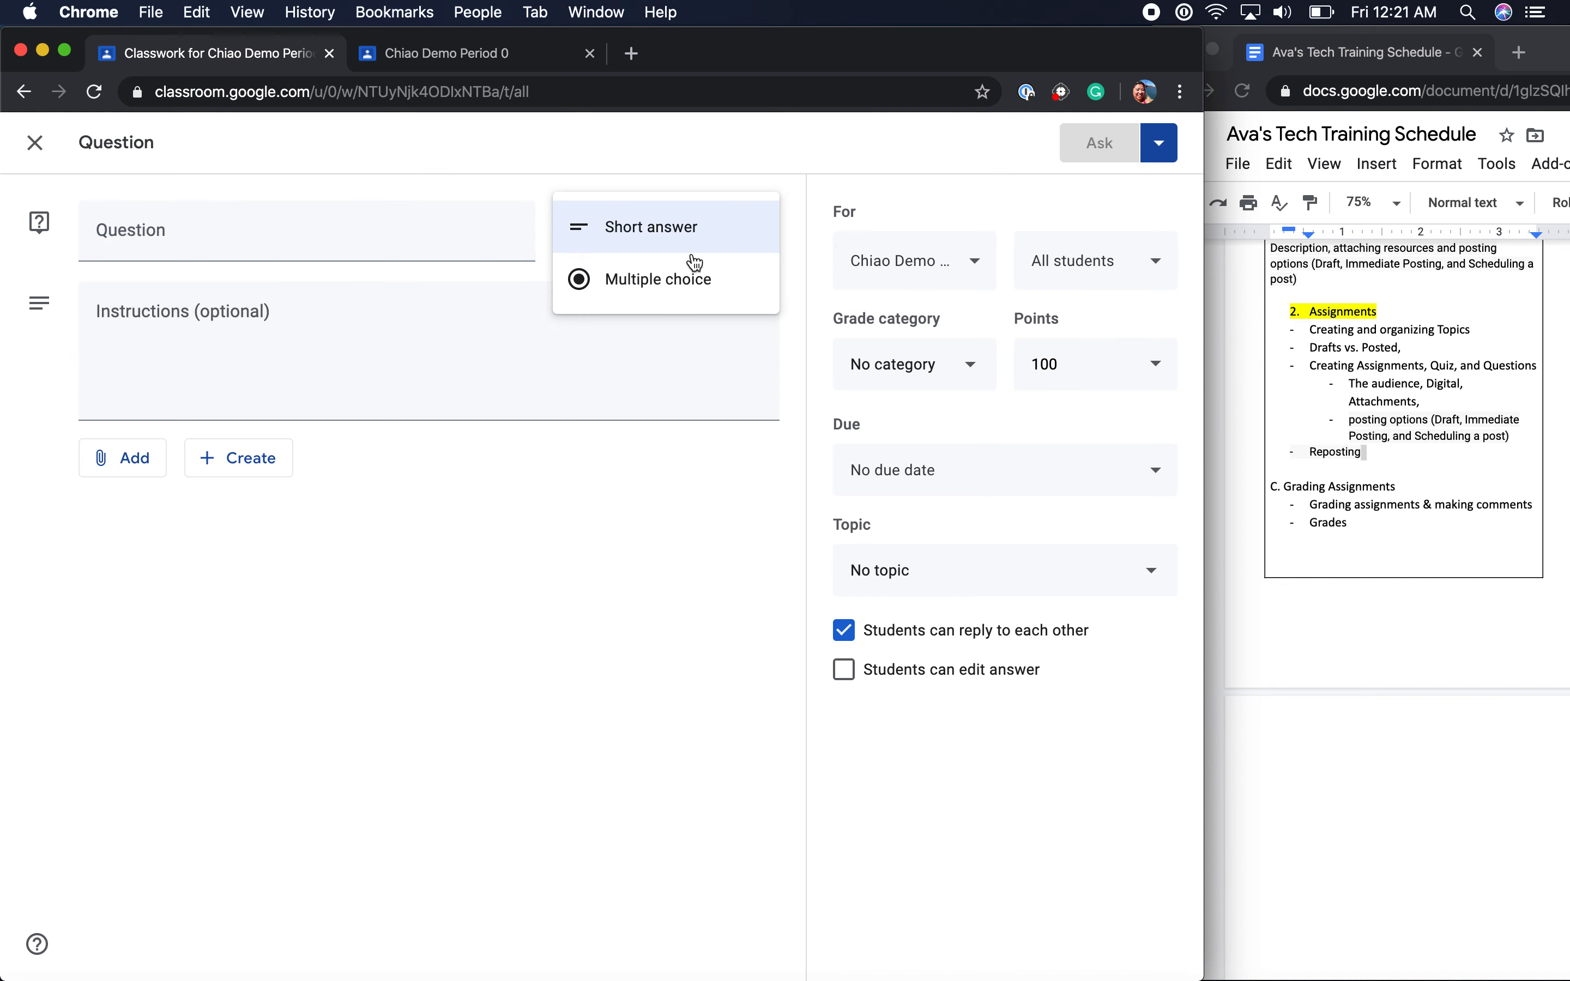
{"action": "left_click", "coordinate": [687, 280]}
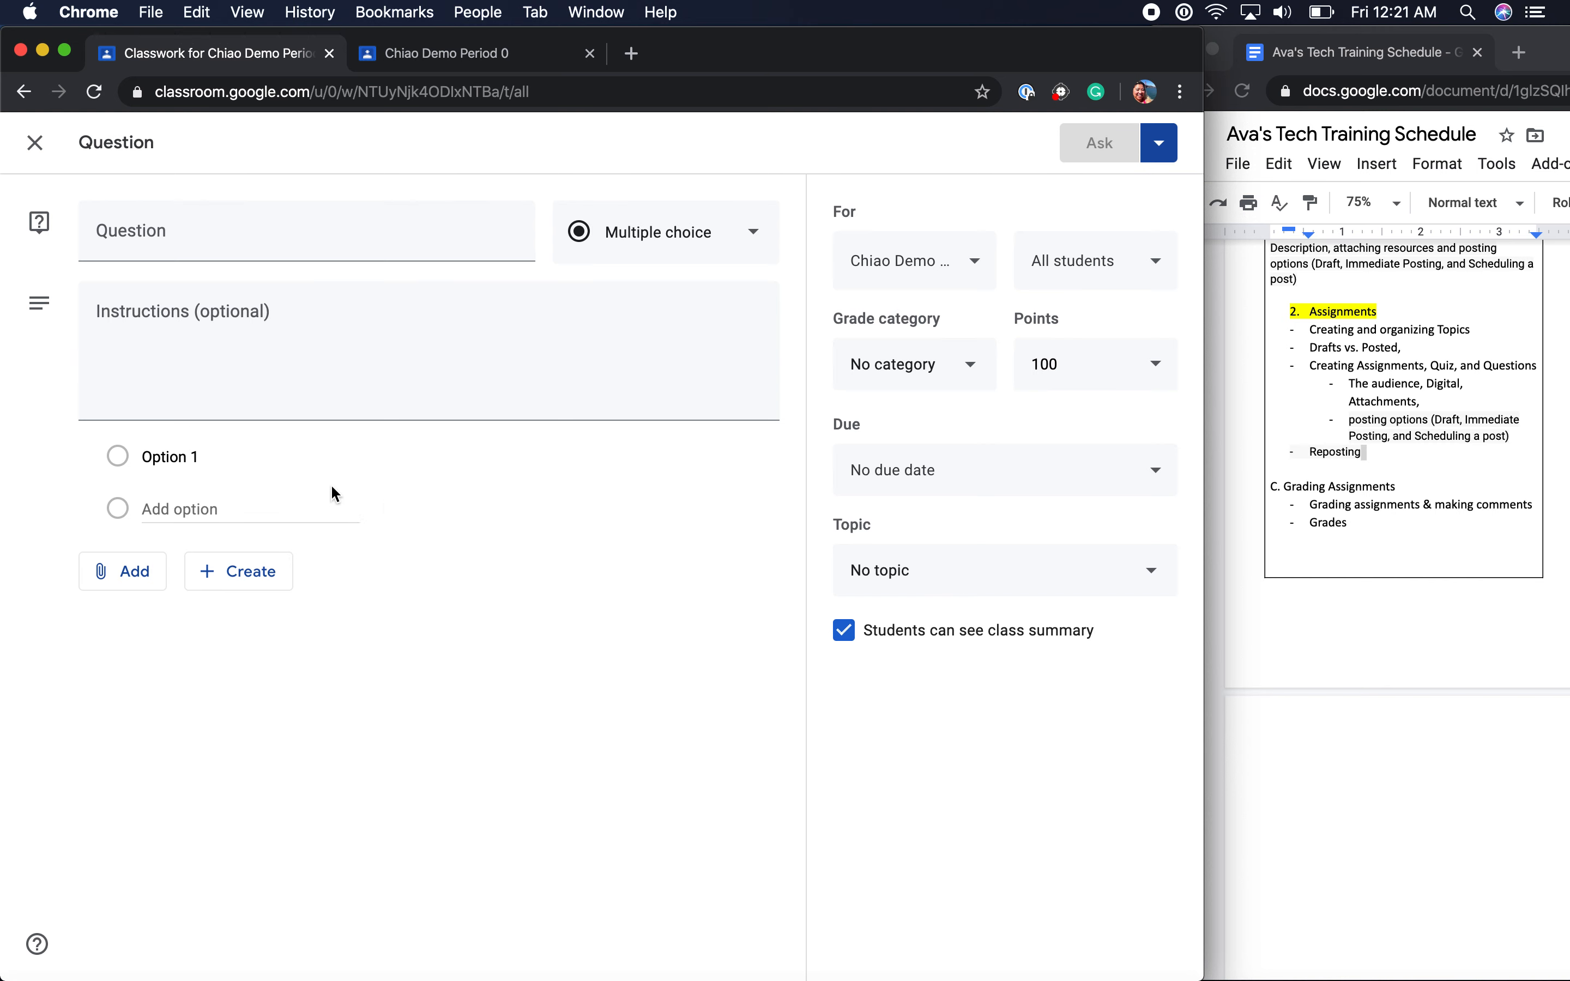
{"action": "left_click", "coordinate": [1159, 151]}
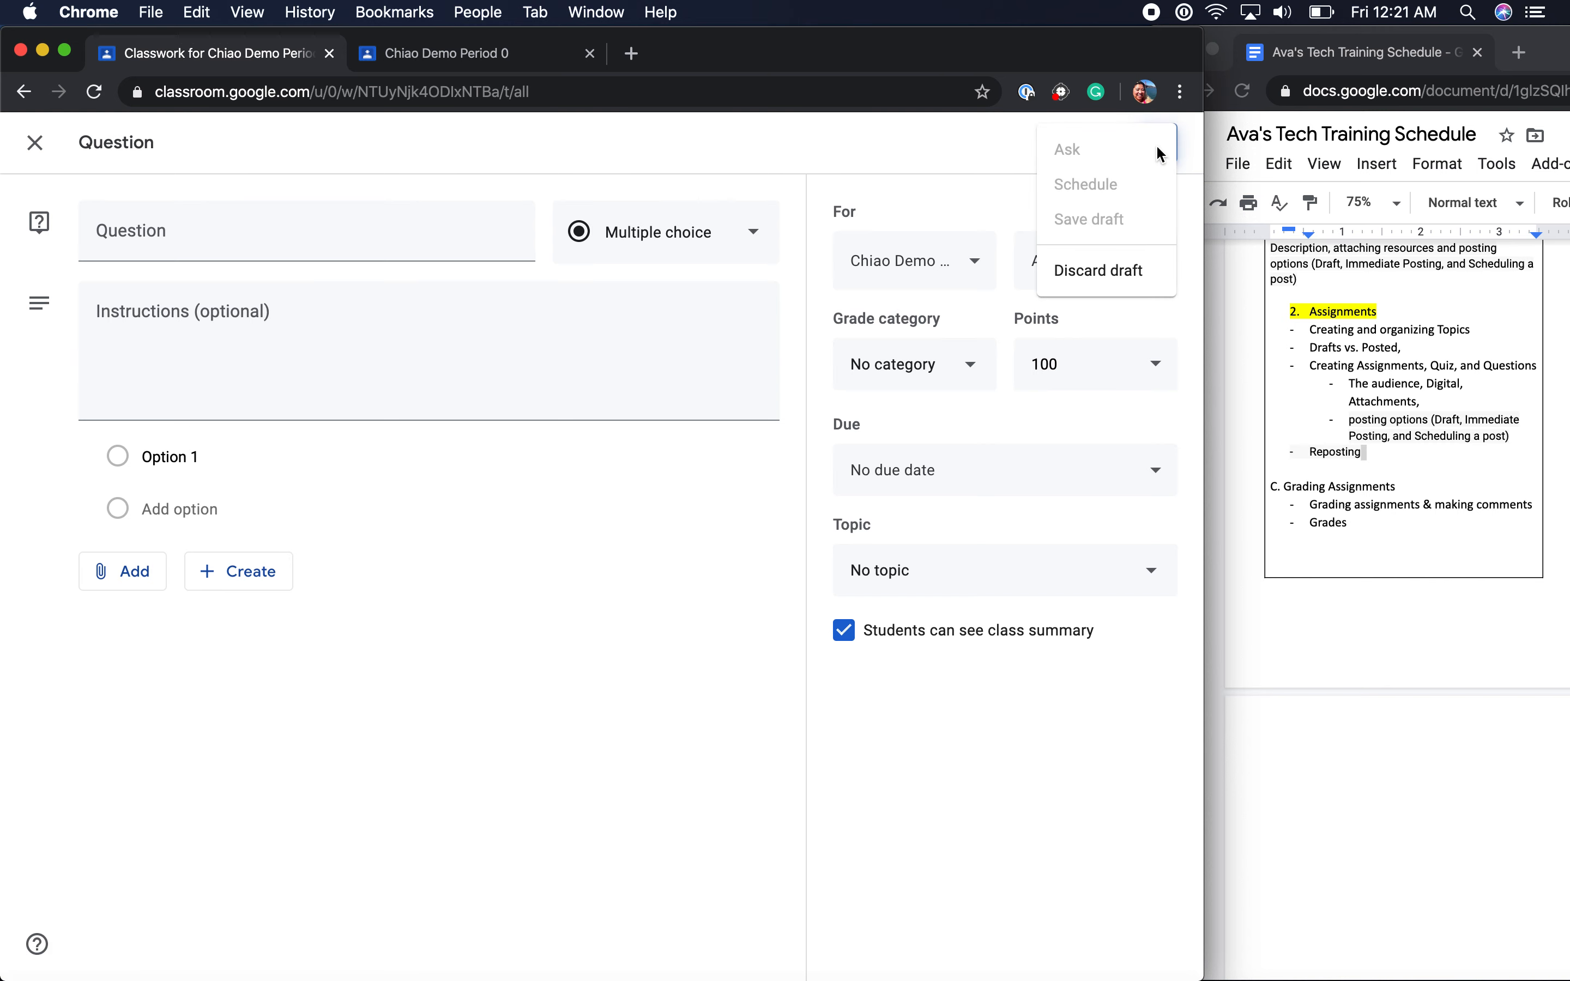
{"action": "left_click", "coordinate": [35, 155]}
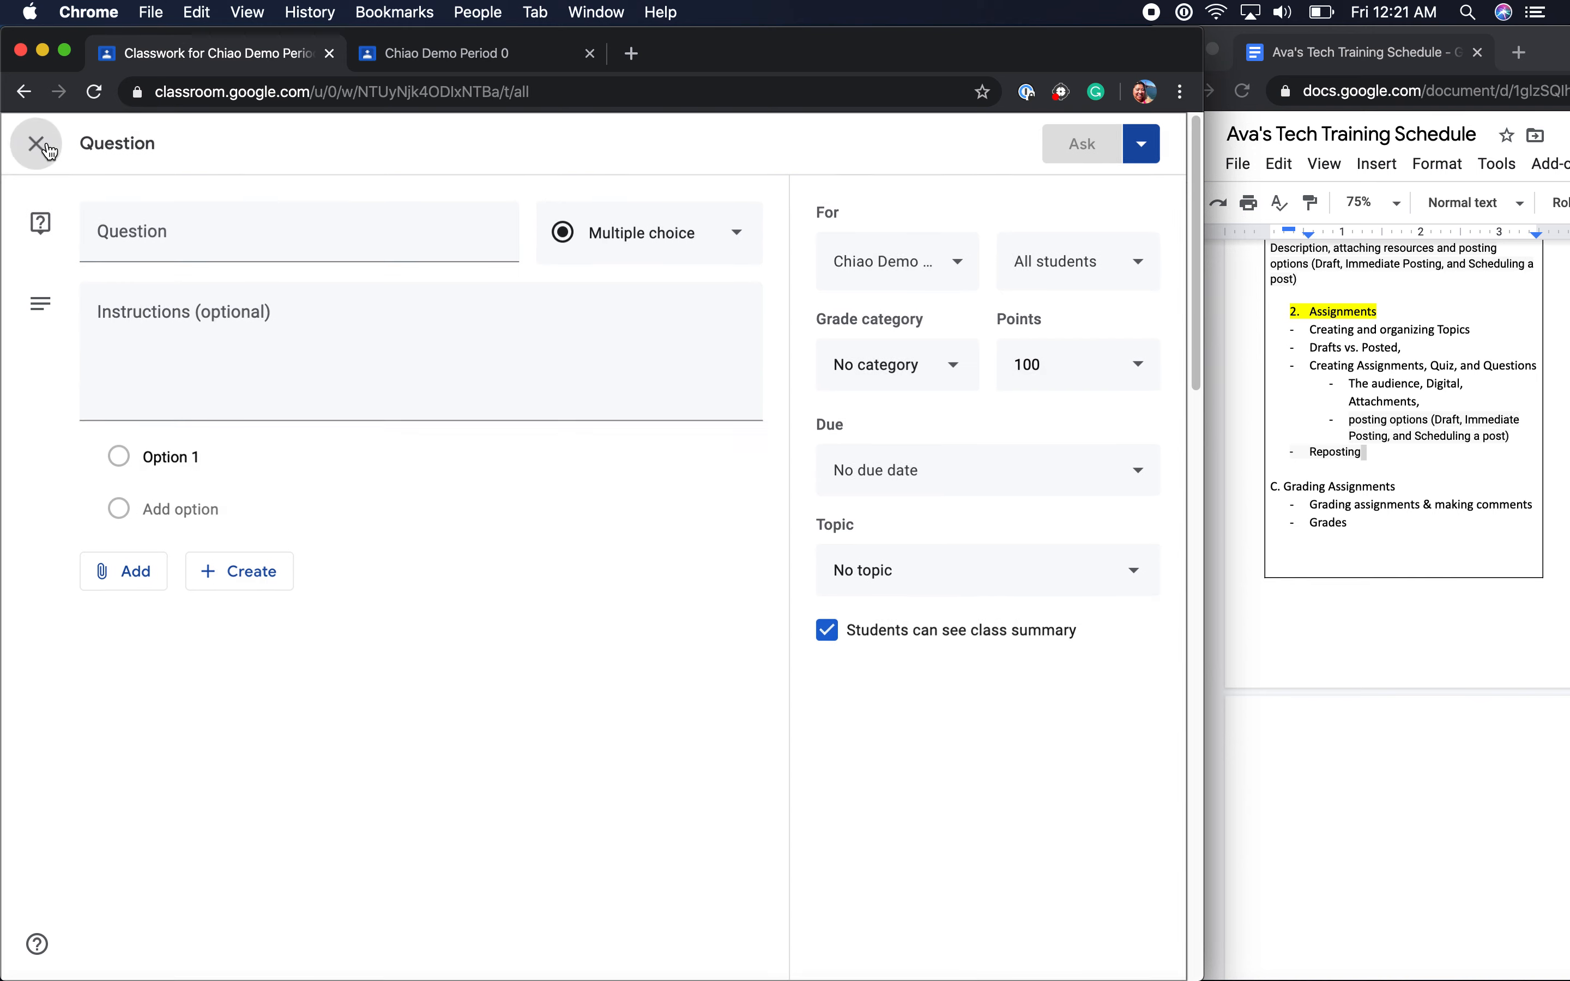
{"action": "left_click", "coordinate": [35, 143]}
Start a new material post to view its available fields, and close it without posting
{"action": "left_click", "coordinate": [390, 242]}
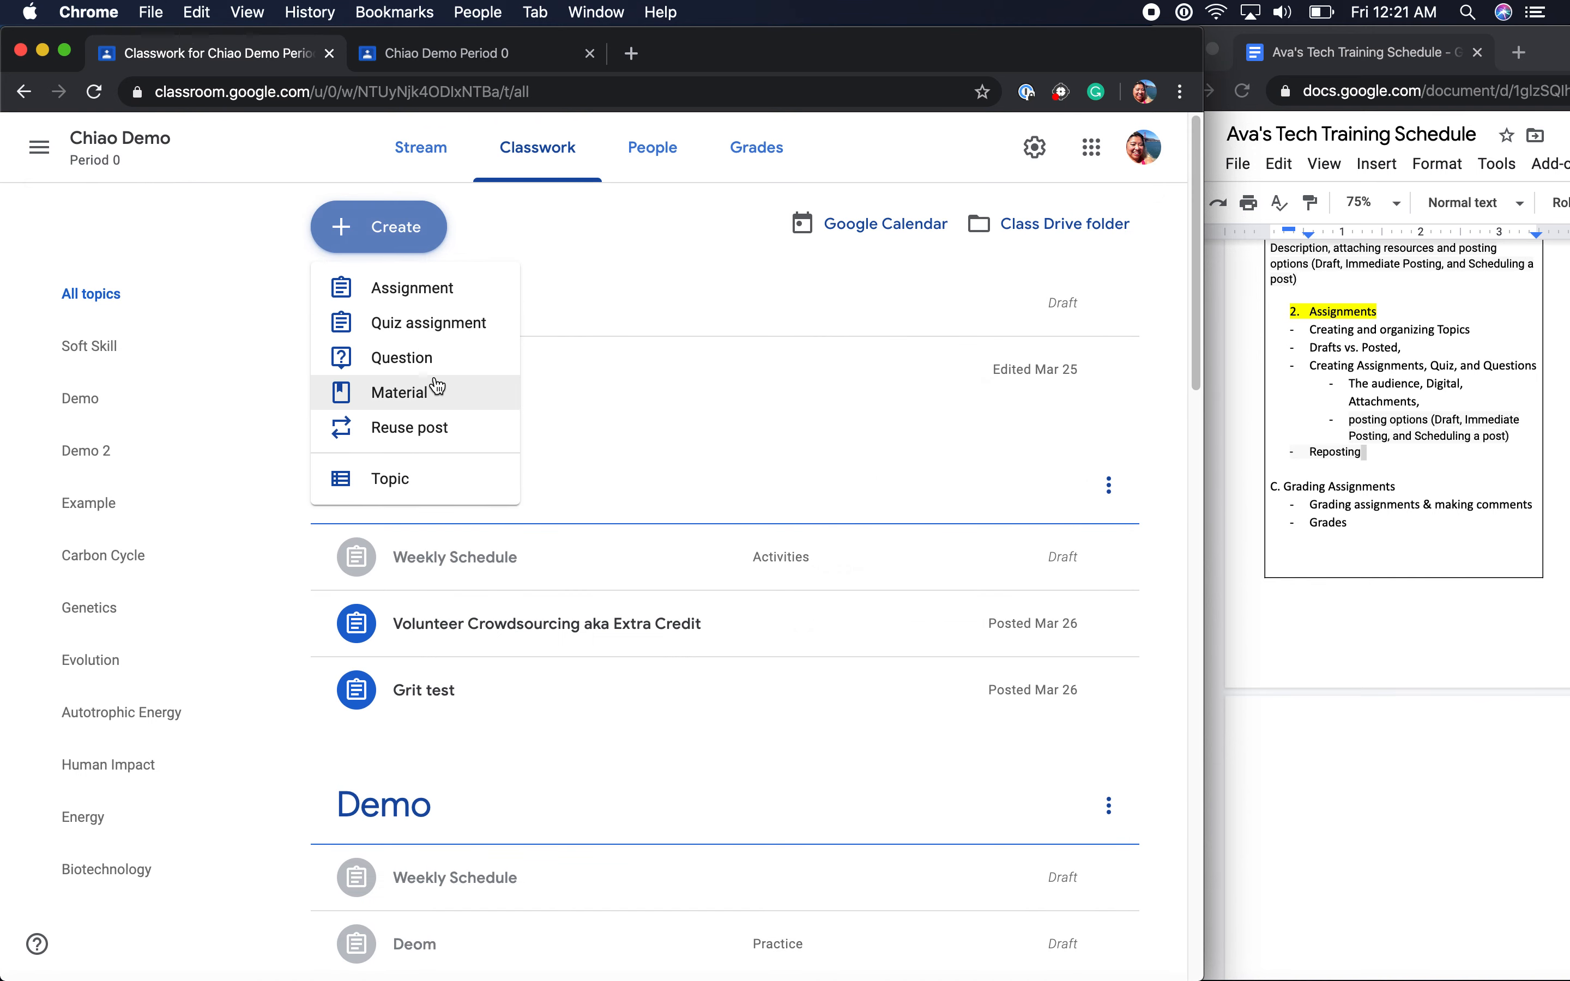
{"action": "left_click", "coordinate": [442, 395]}
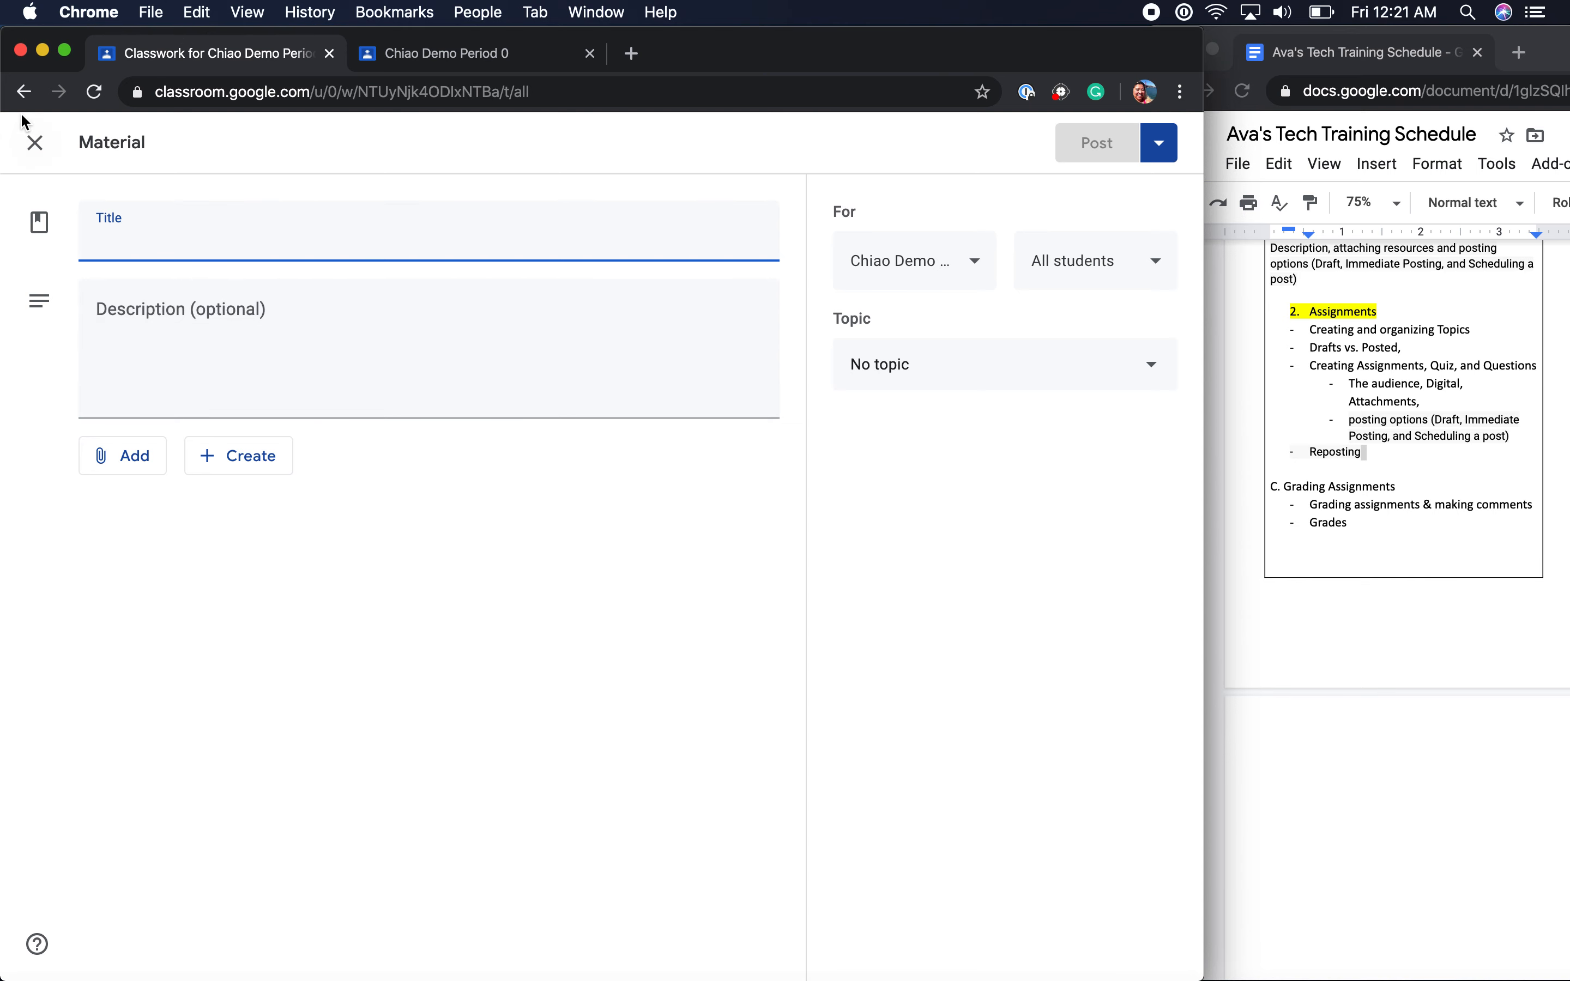
{"action": "left_click", "coordinate": [35, 146]}
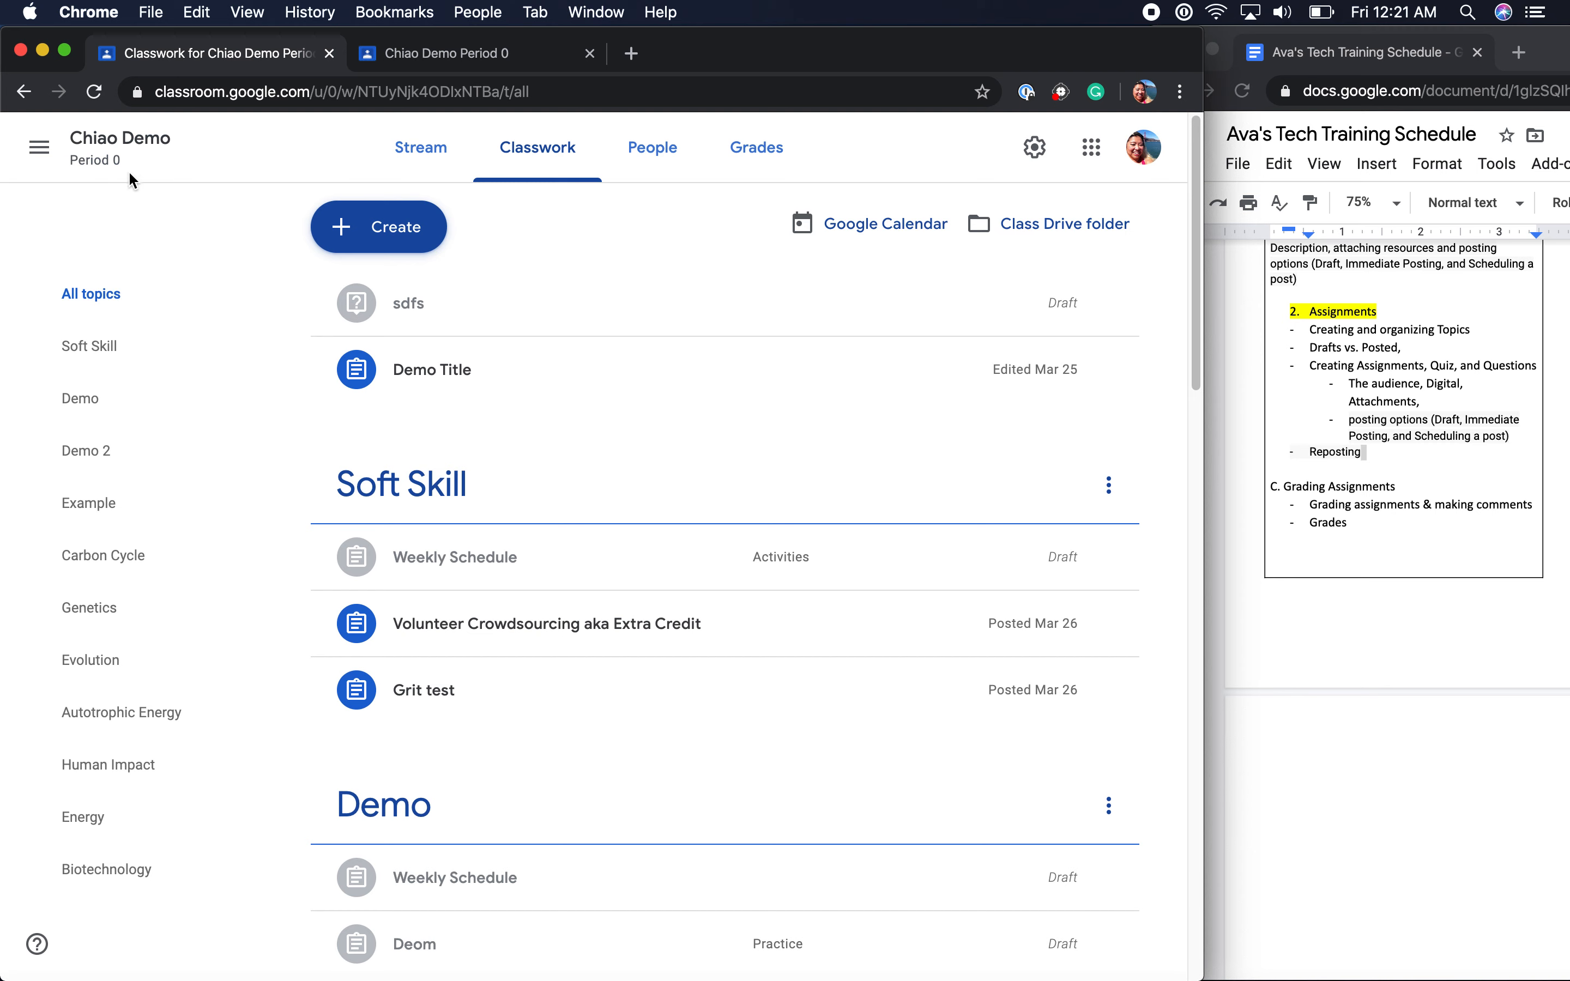
Open the Weekly Schedule draft under Soft Skill for editing, check which classes it can be assigned to, and close it
{"action": "left_click", "coordinate": [354, 239]}
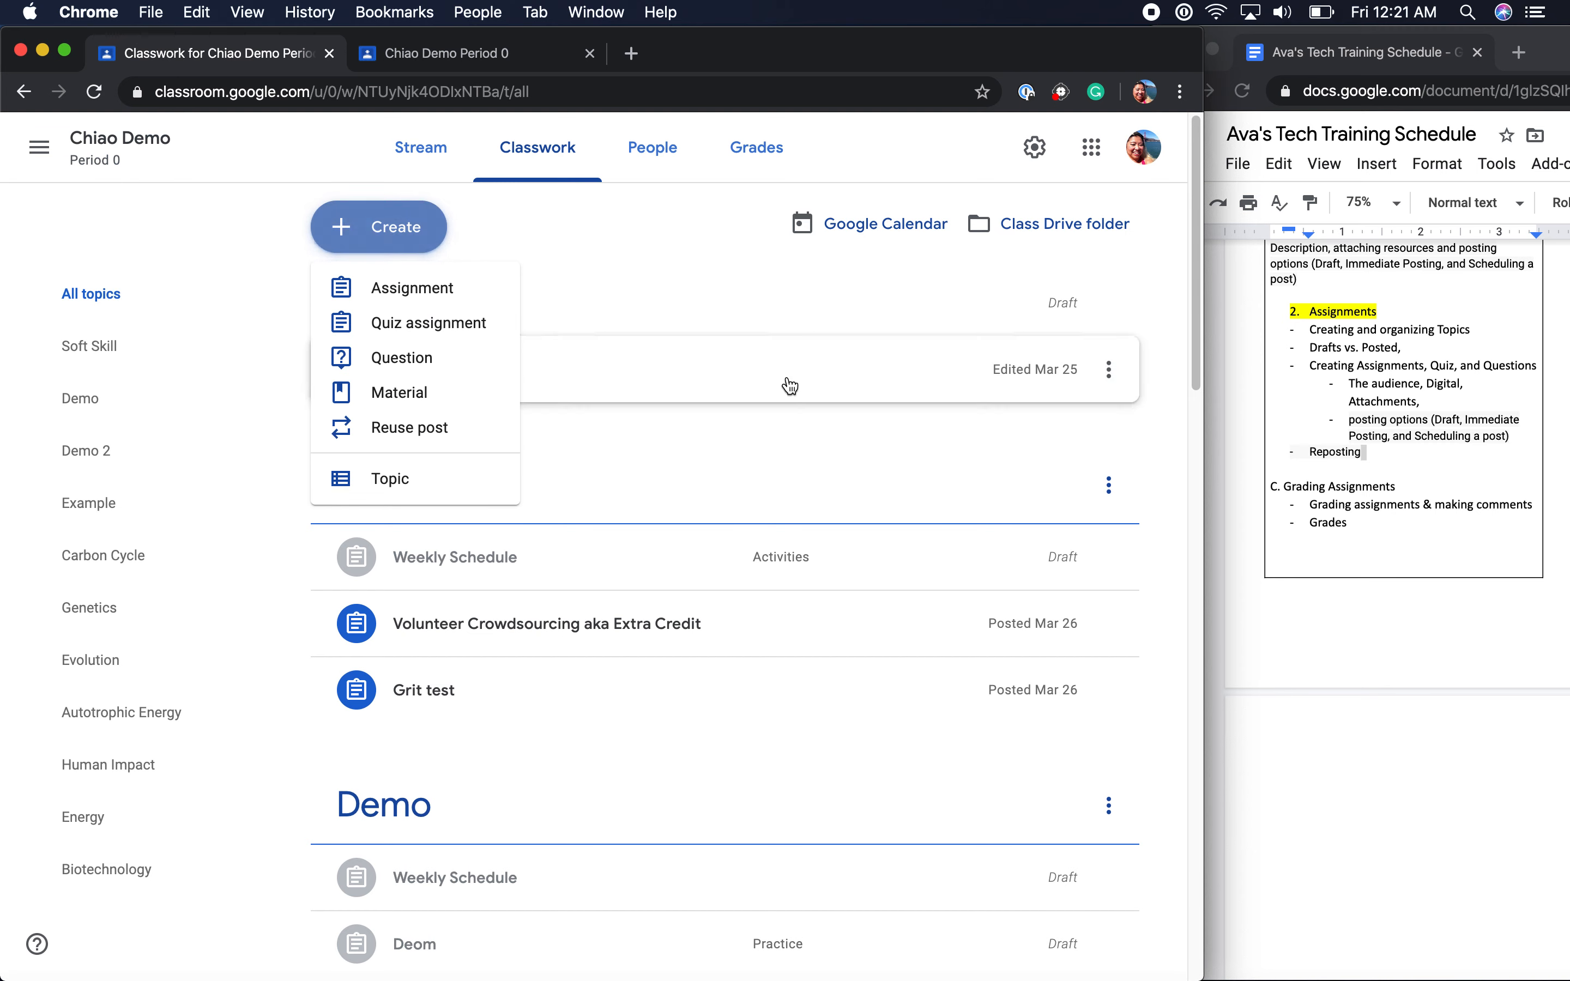
{"action": "left_click", "coordinate": [678, 557]}
{"action": "left_click", "coordinate": [679, 557]}
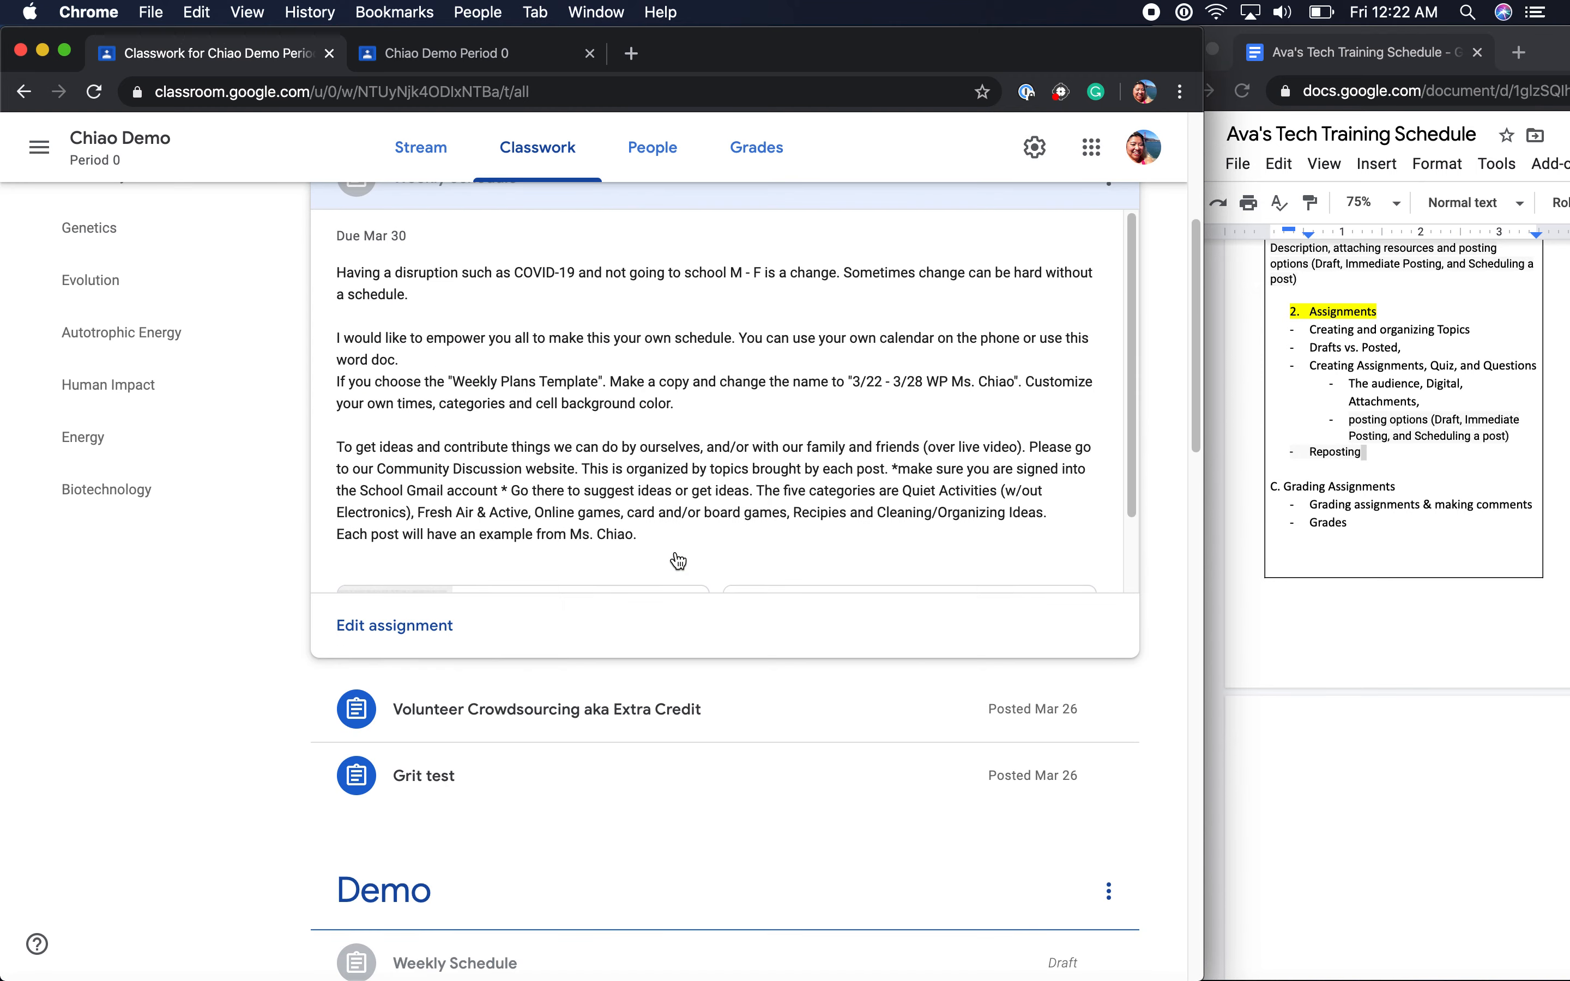
{"action": "left_click", "coordinate": [403, 625]}
{"action": "left_click", "coordinate": [929, 261]}
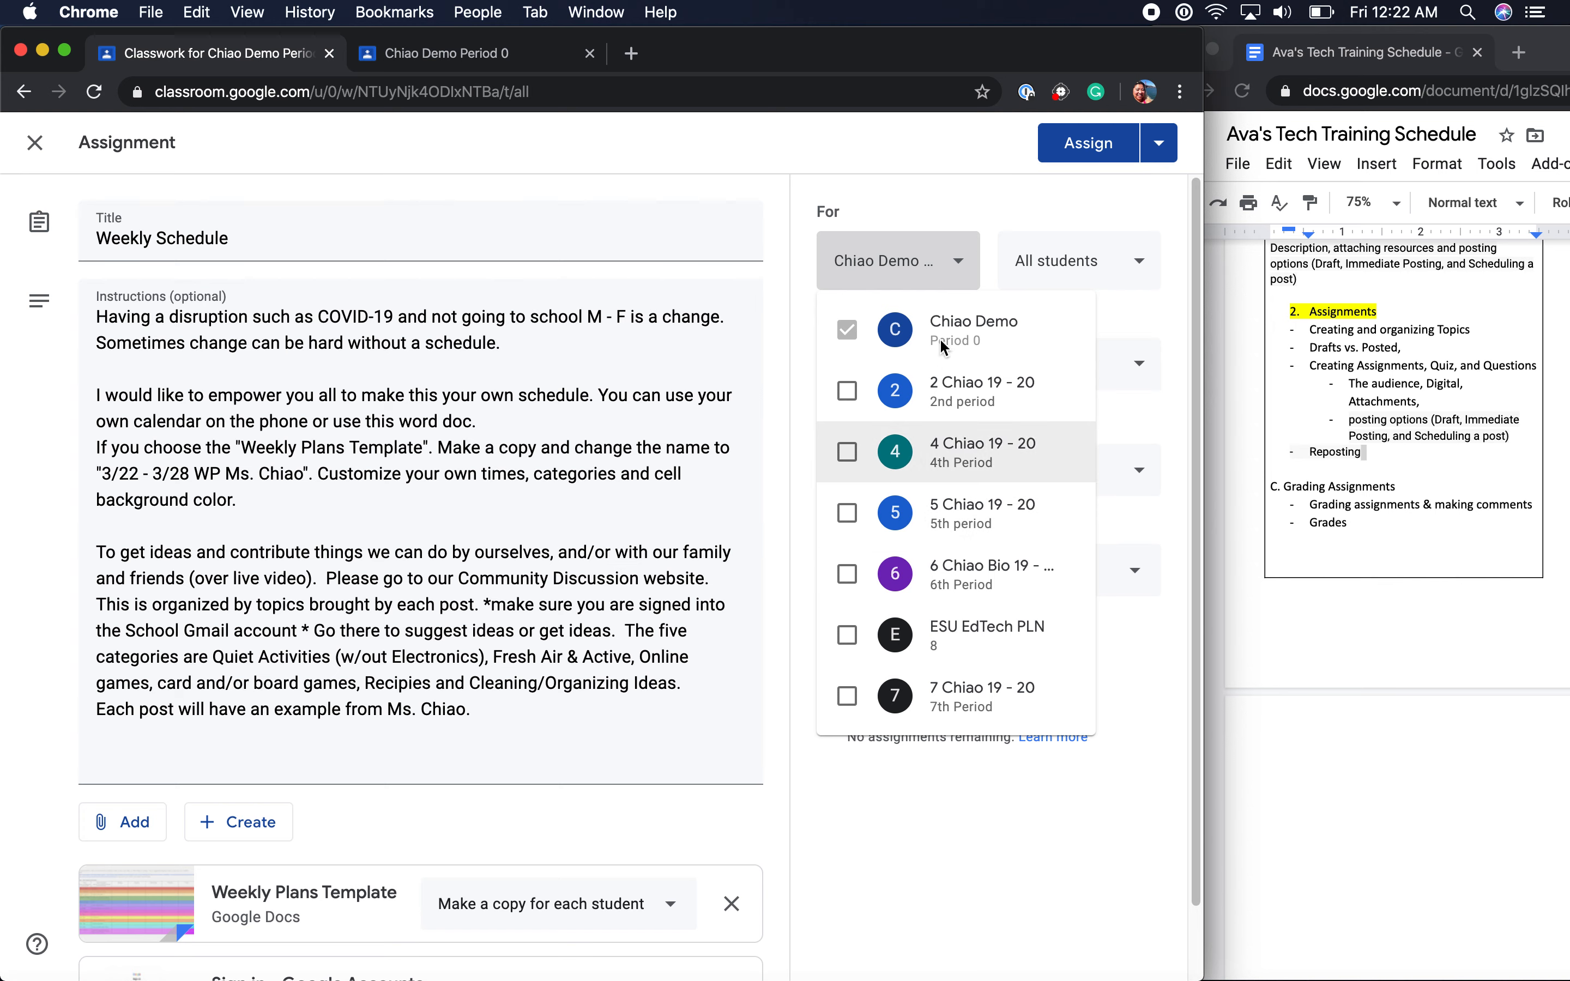
{"action": "left_click", "coordinate": [941, 197]}
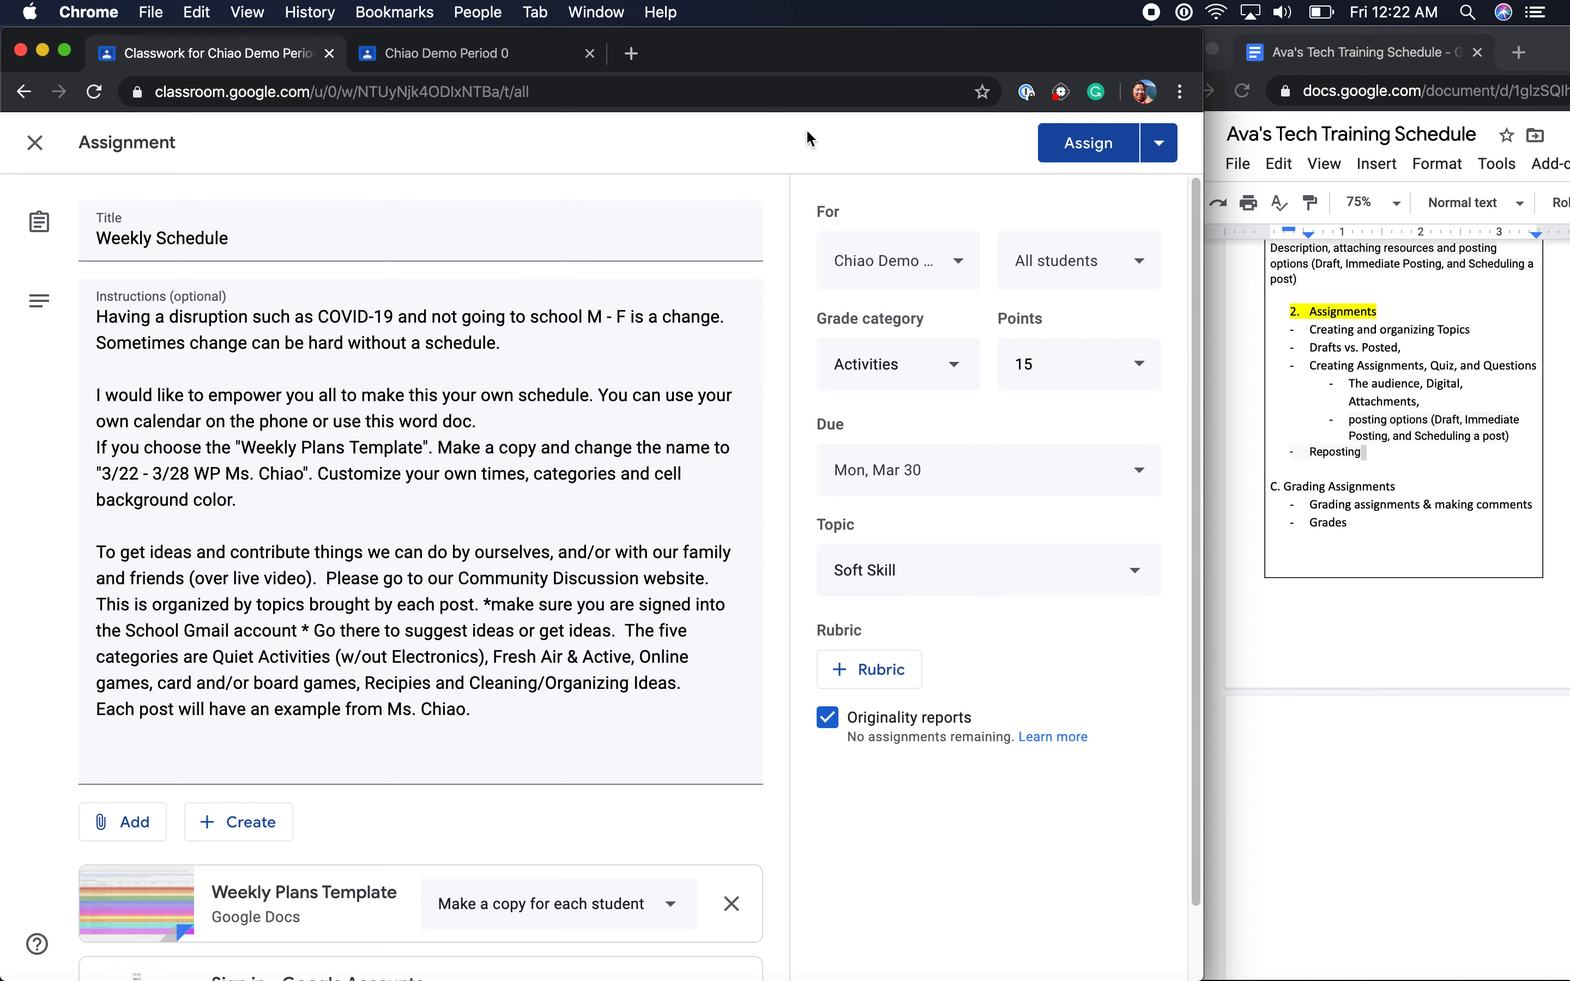
{"action": "left_click", "coordinate": [27, 153]}
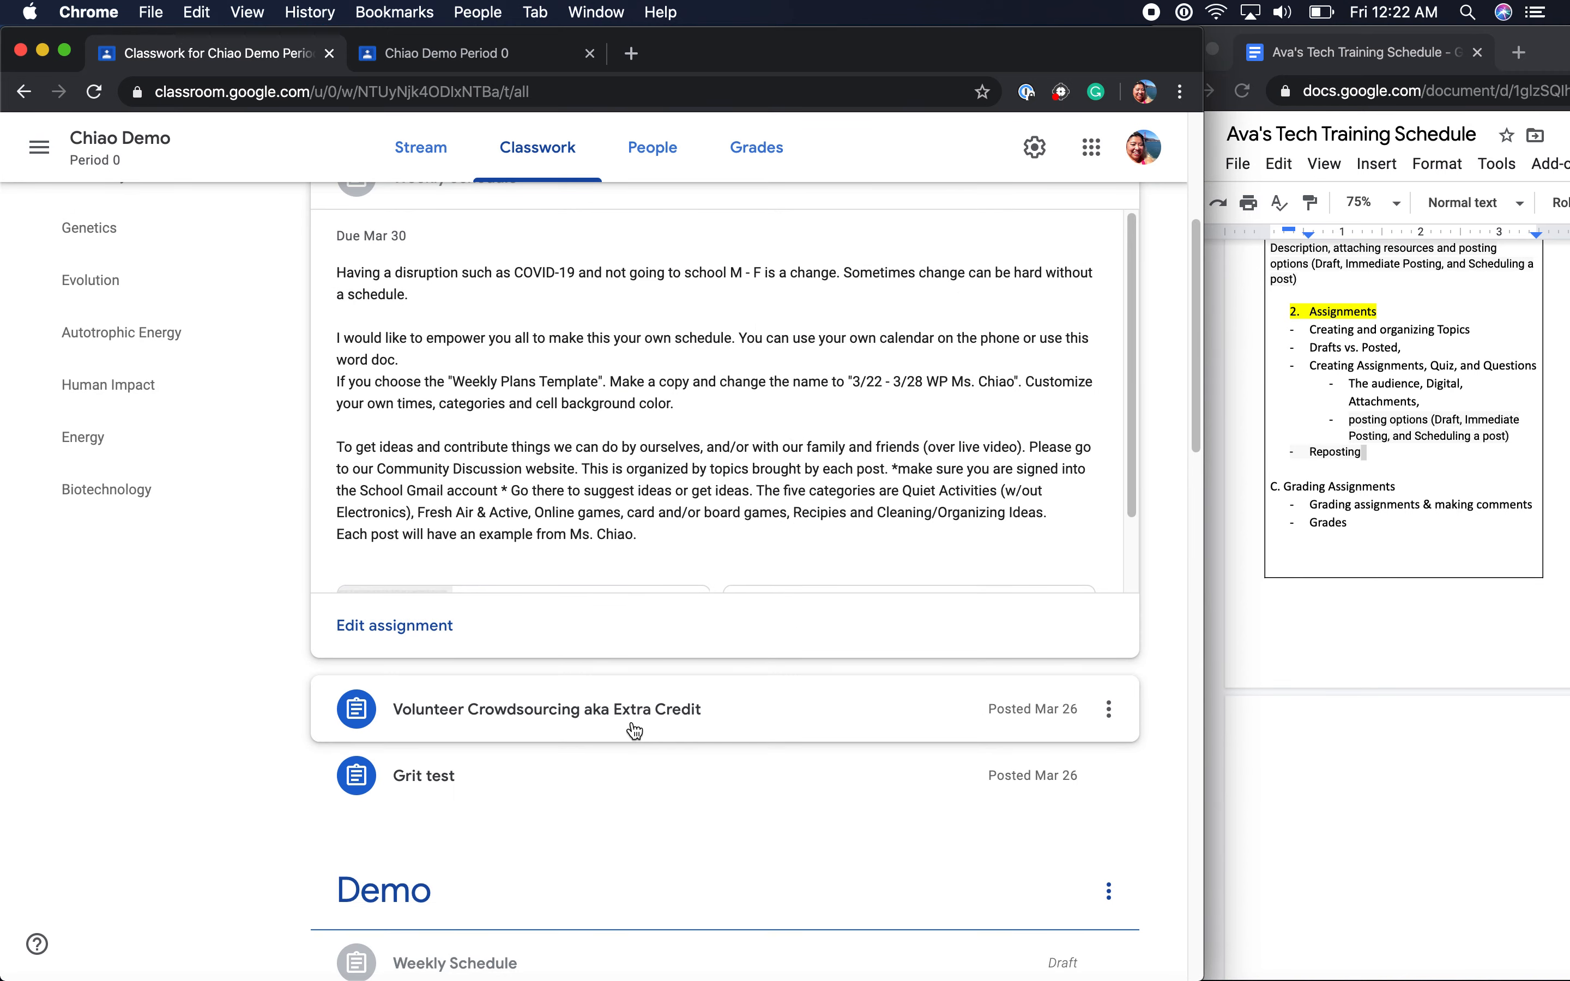
Open the posted Volunteer Crowdsourcing aka Extra Credit assignment for editing, check its audience choices, and close it unsaved
{"action": "left_click", "coordinate": [635, 732]}
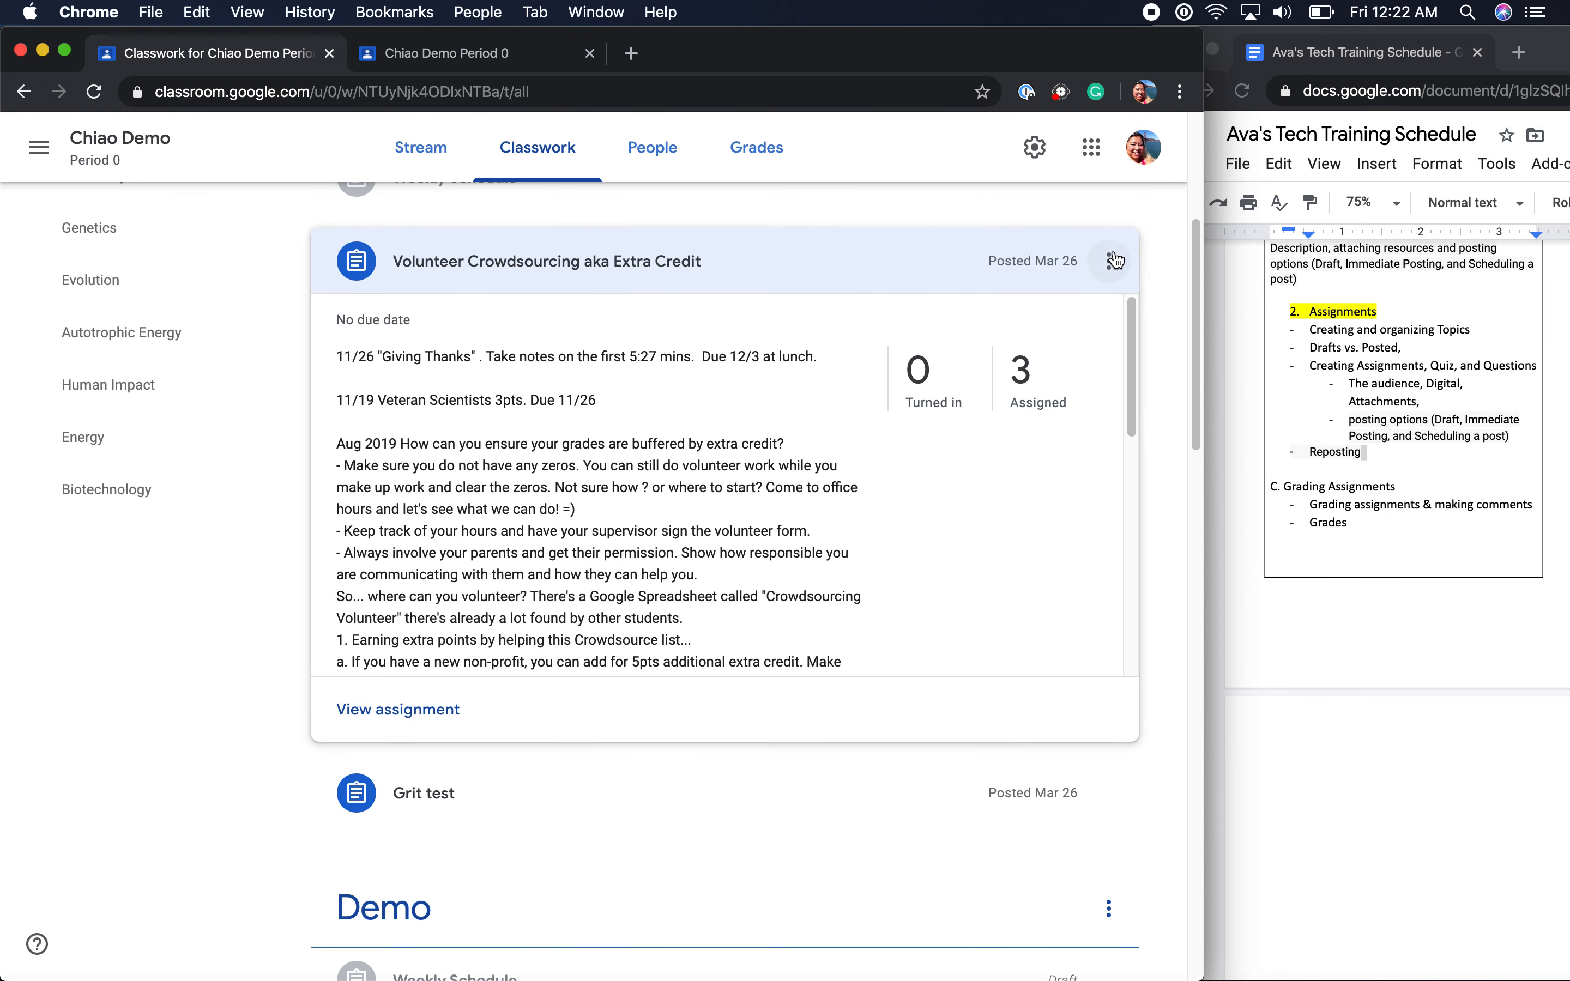
{"action": "left_click", "coordinate": [398, 711]}
{"action": "left_click", "coordinate": [542, 149]}
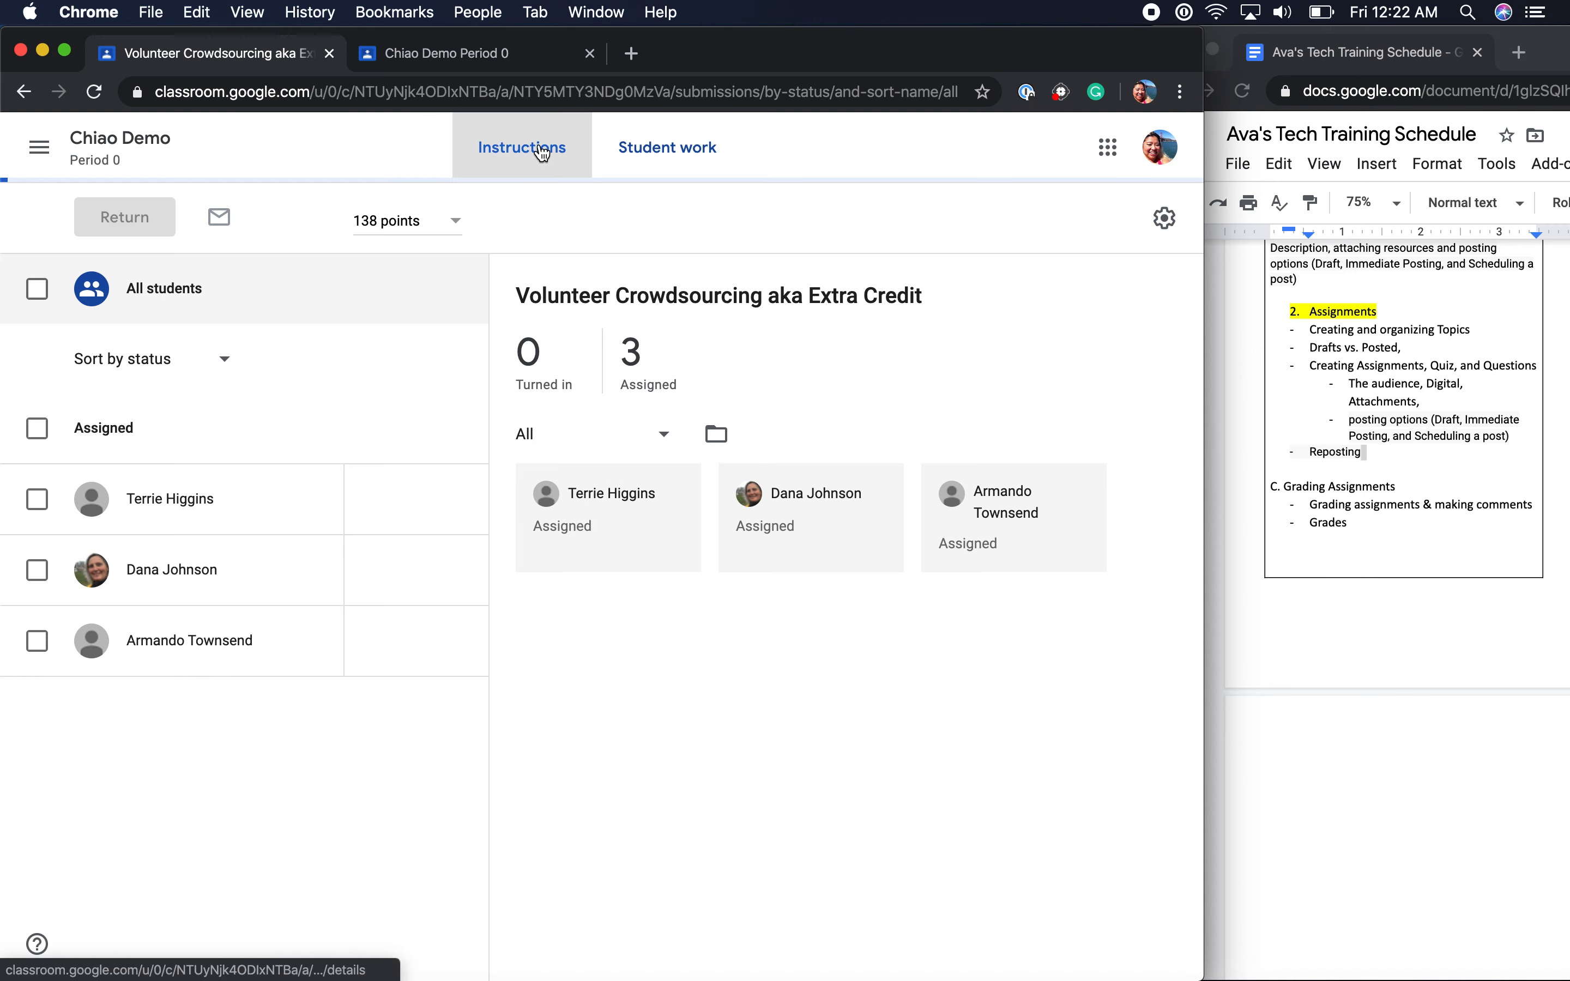
{"action": "left_click", "coordinate": [1025, 221]}
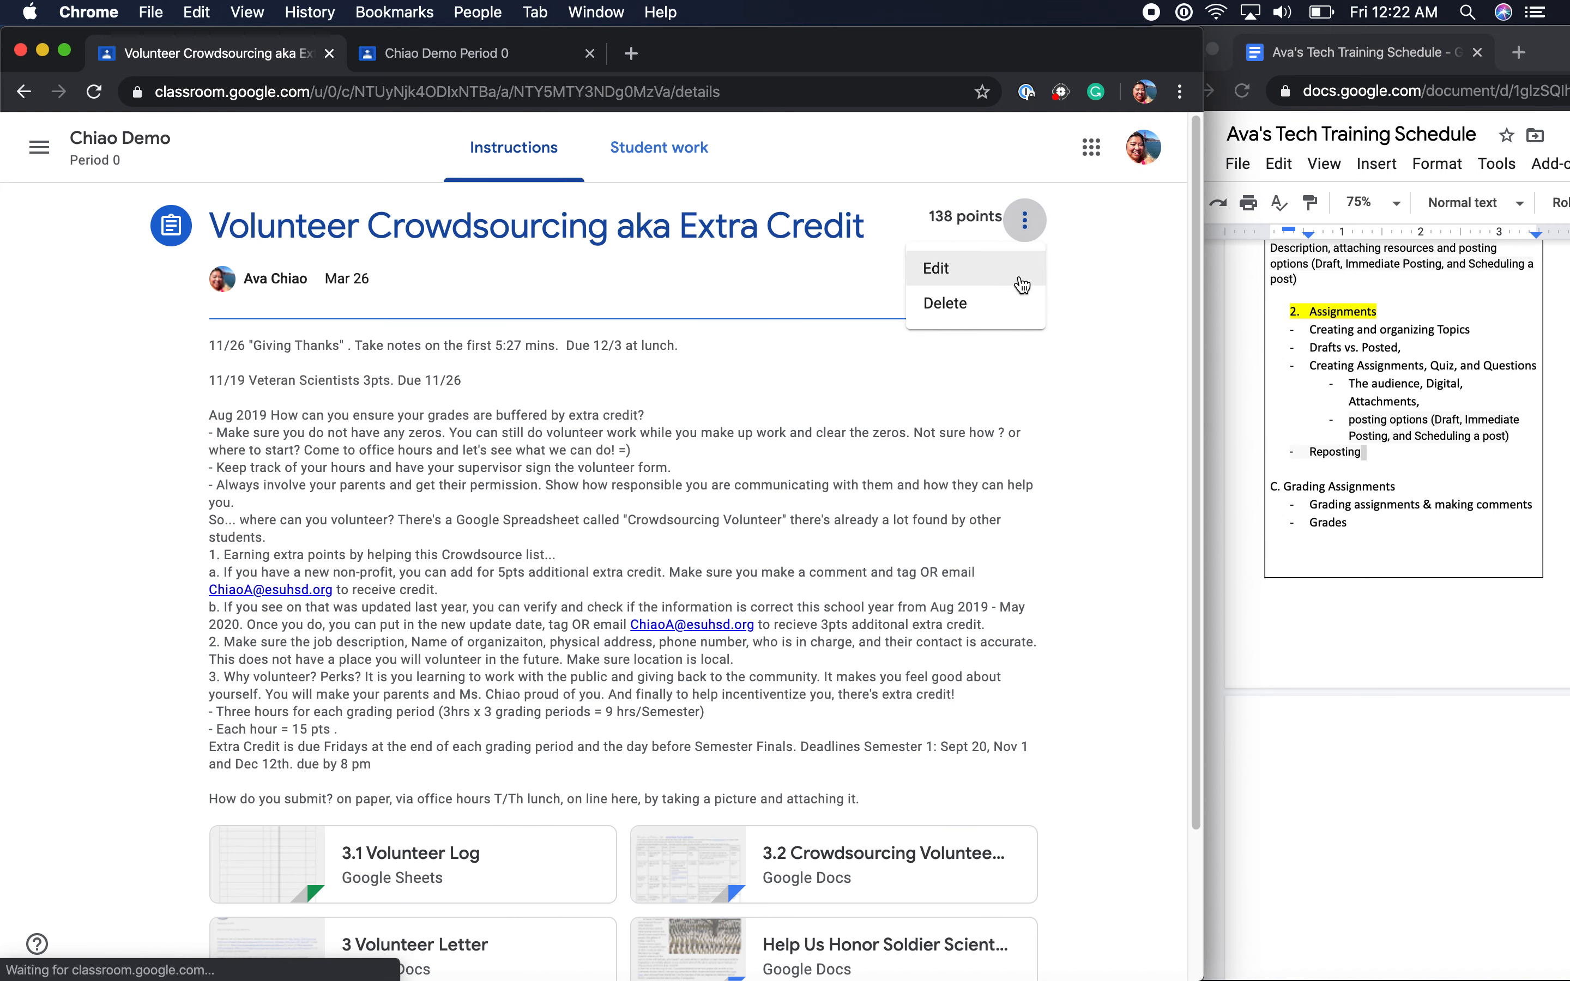
{"action": "left_click", "coordinate": [962, 280]}
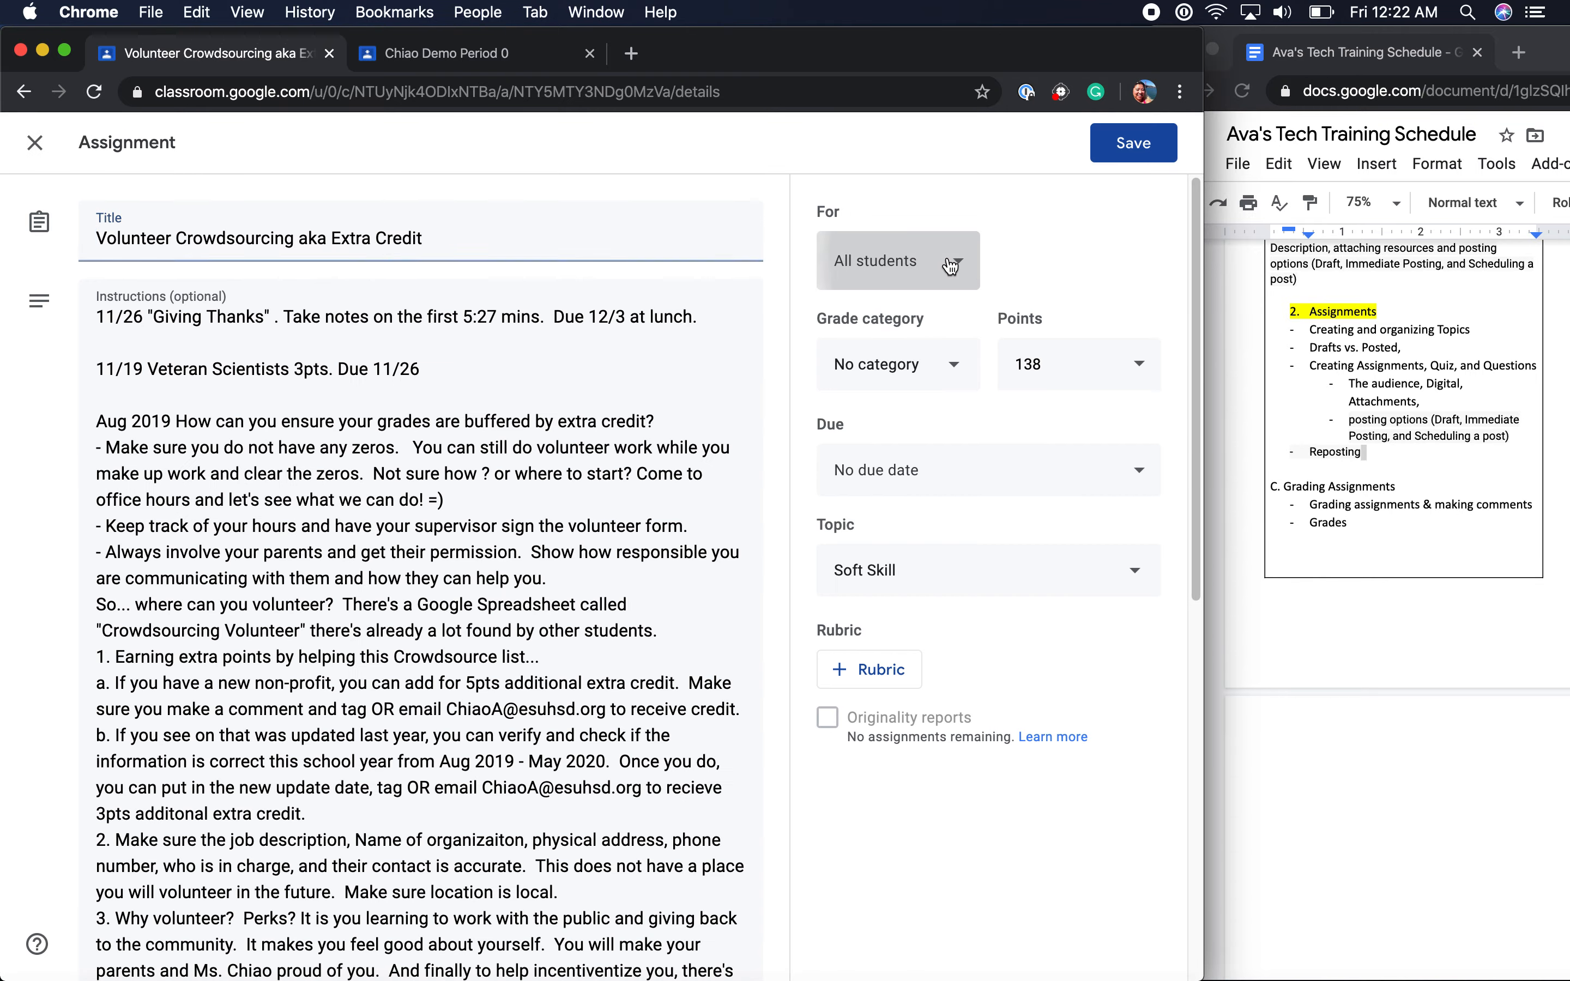
{"action": "left_click", "coordinate": [951, 265]}
{"action": "left_click", "coordinate": [1025, 260]}
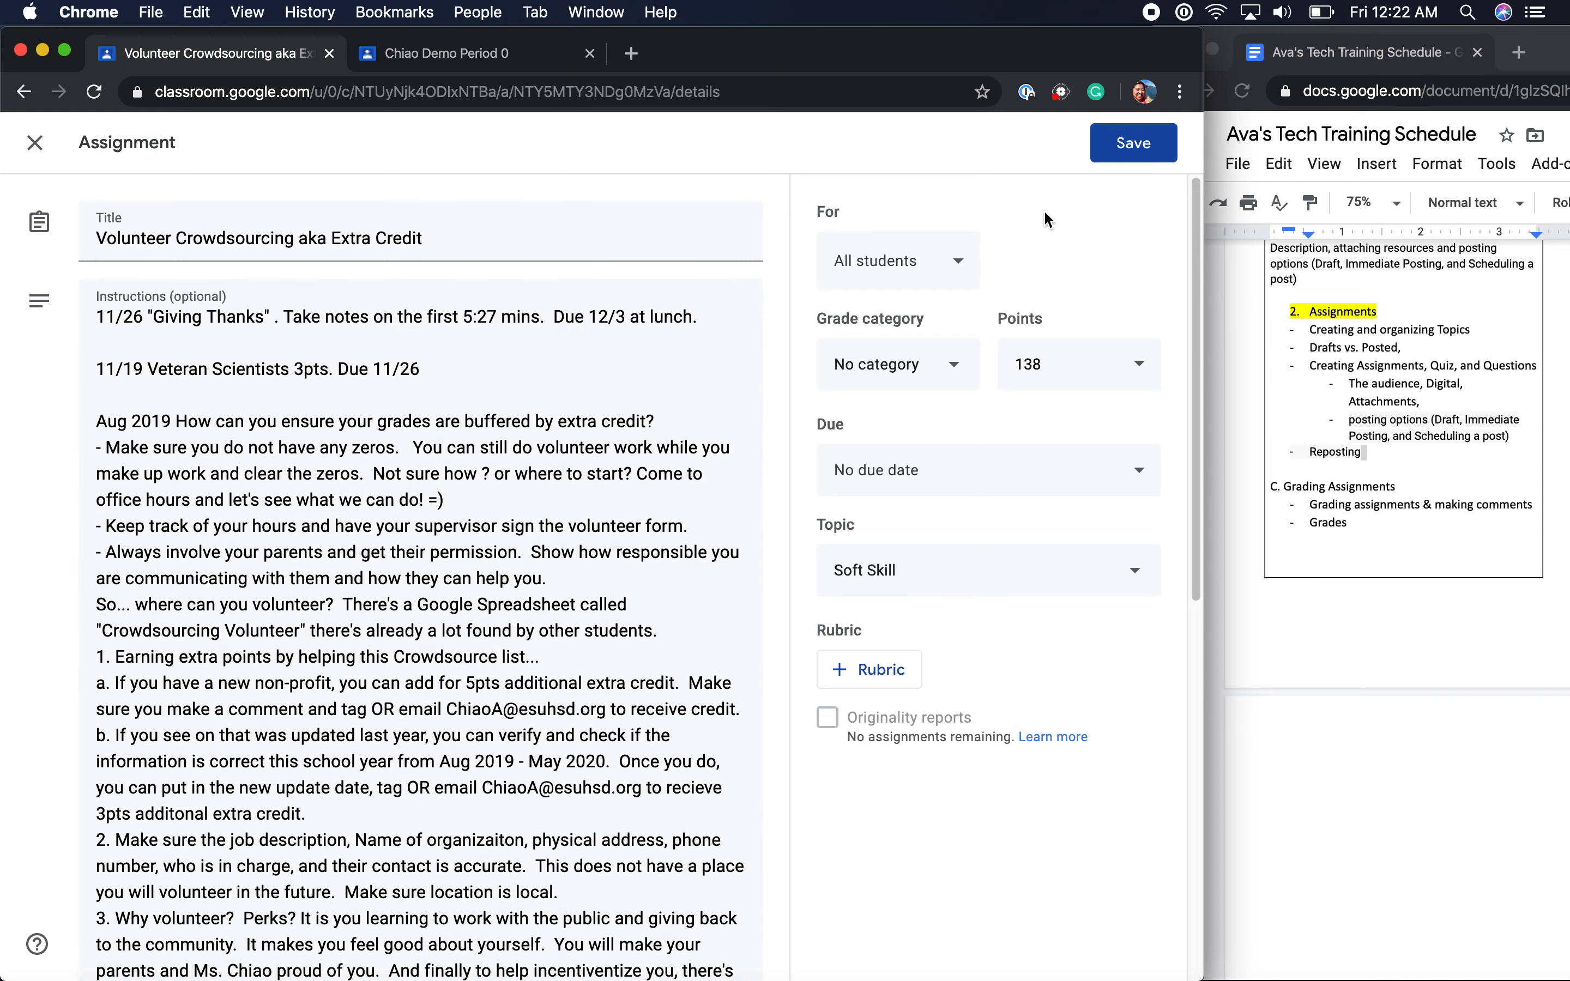
{"action": "left_click", "coordinate": [38, 146]}
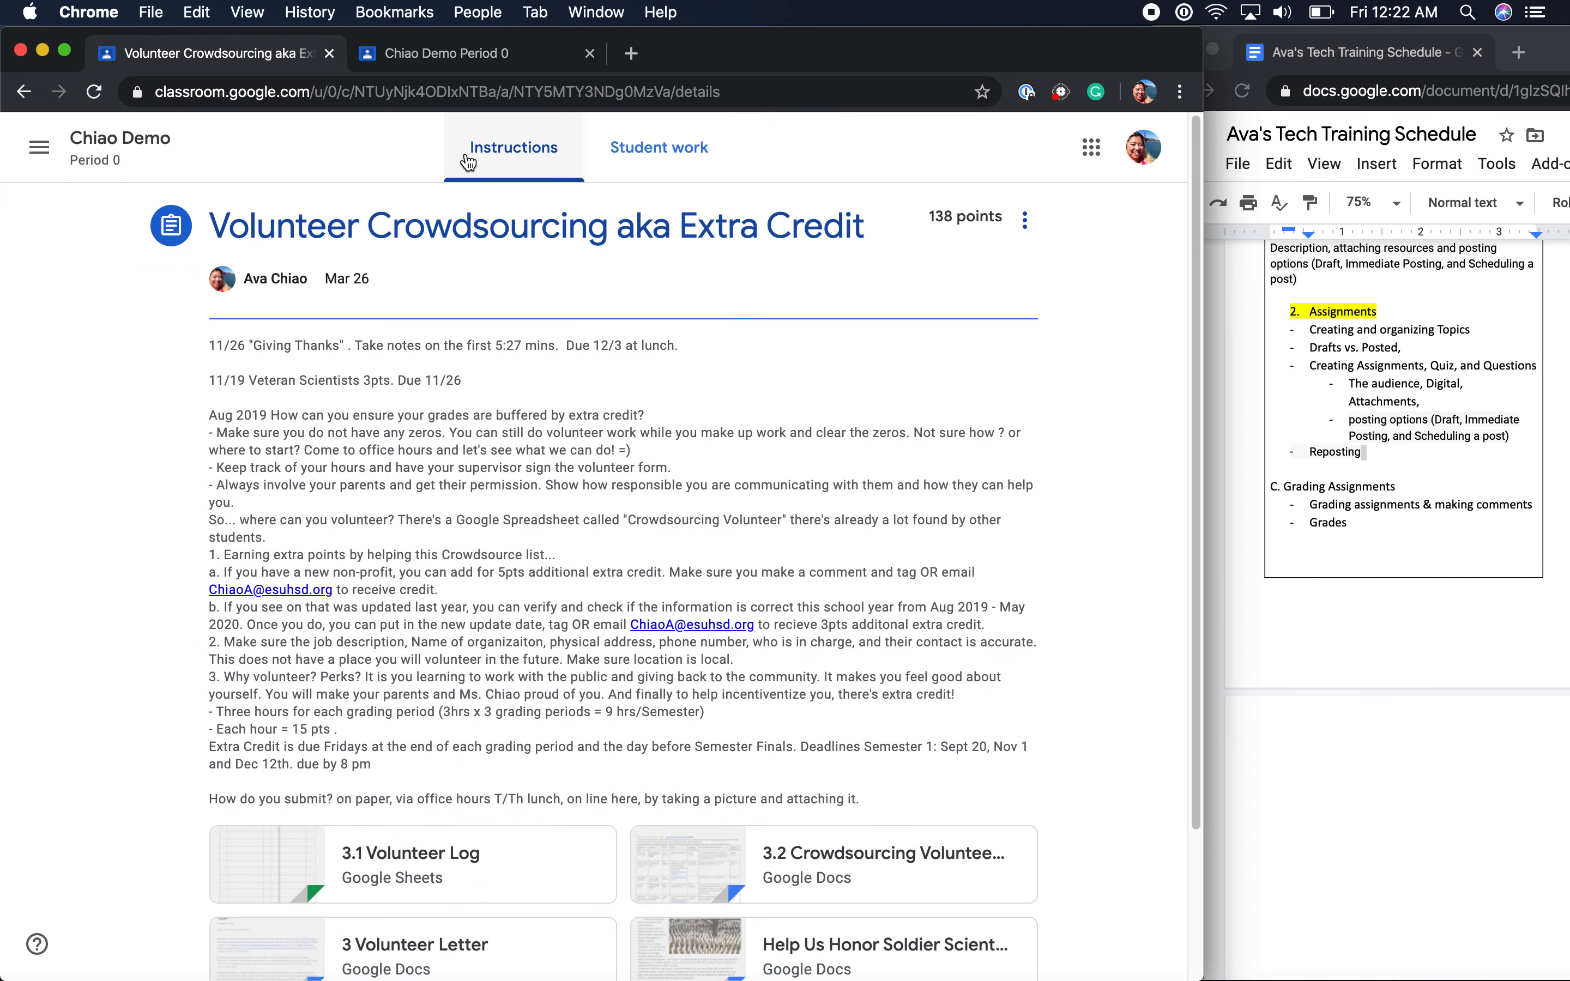
Return from the assignment's instructions to the beginning of the demo class's Classwork page
{"action": "left_click", "coordinate": [41, 159]}
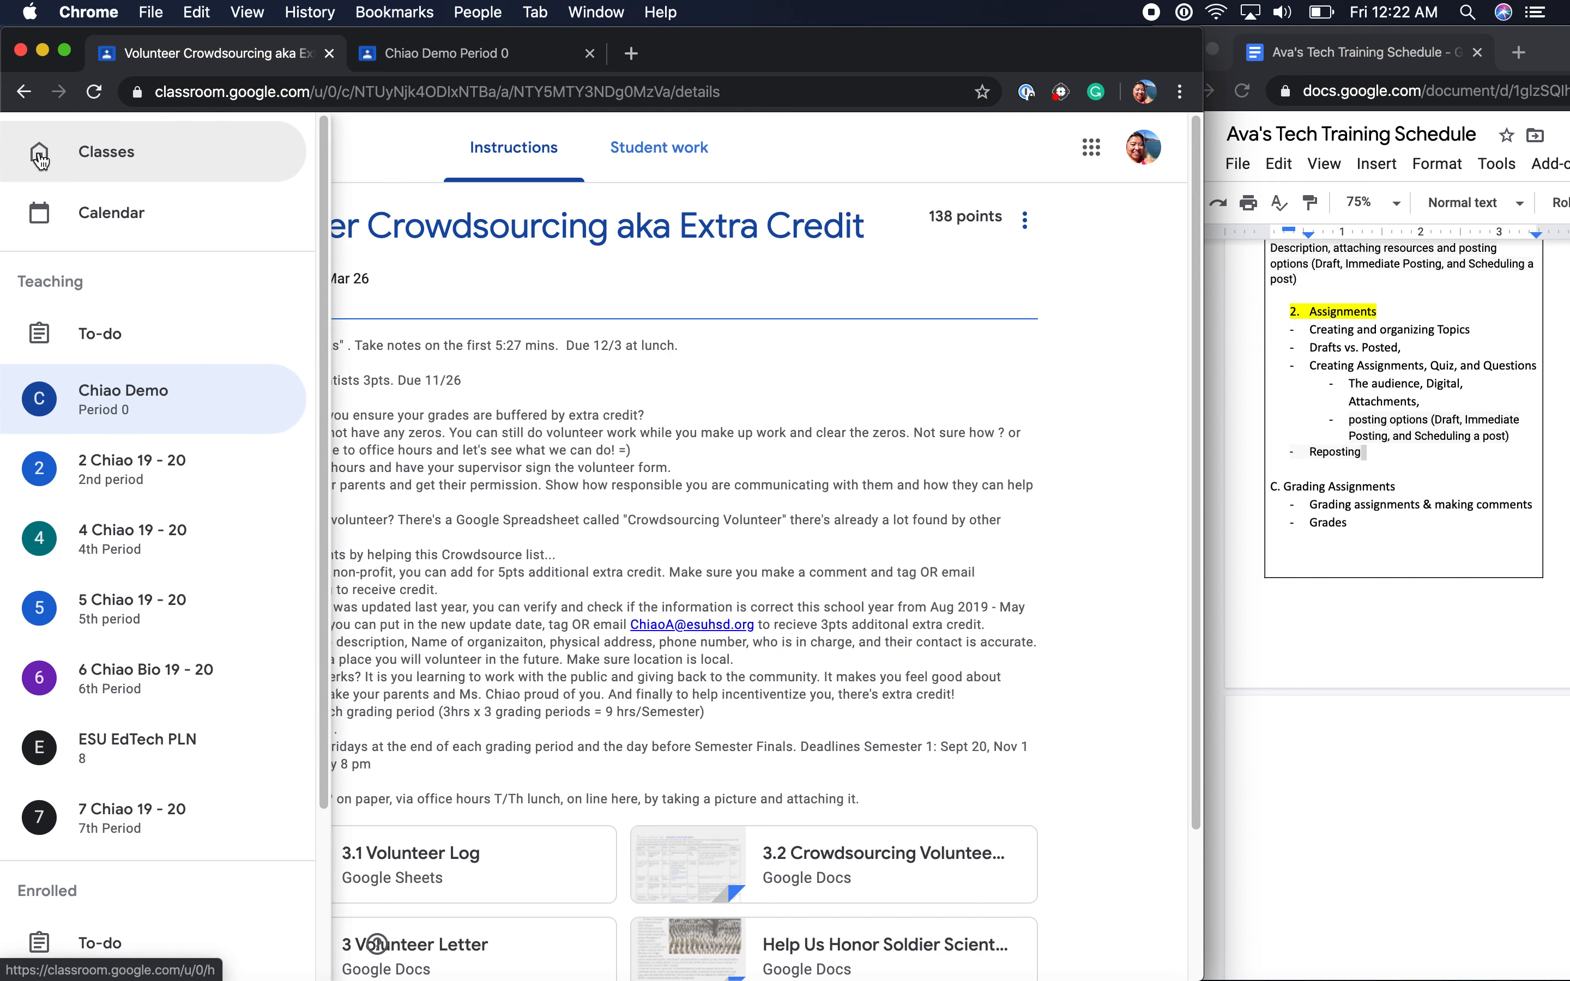
{"action": "left_click", "coordinate": [378, 149]}
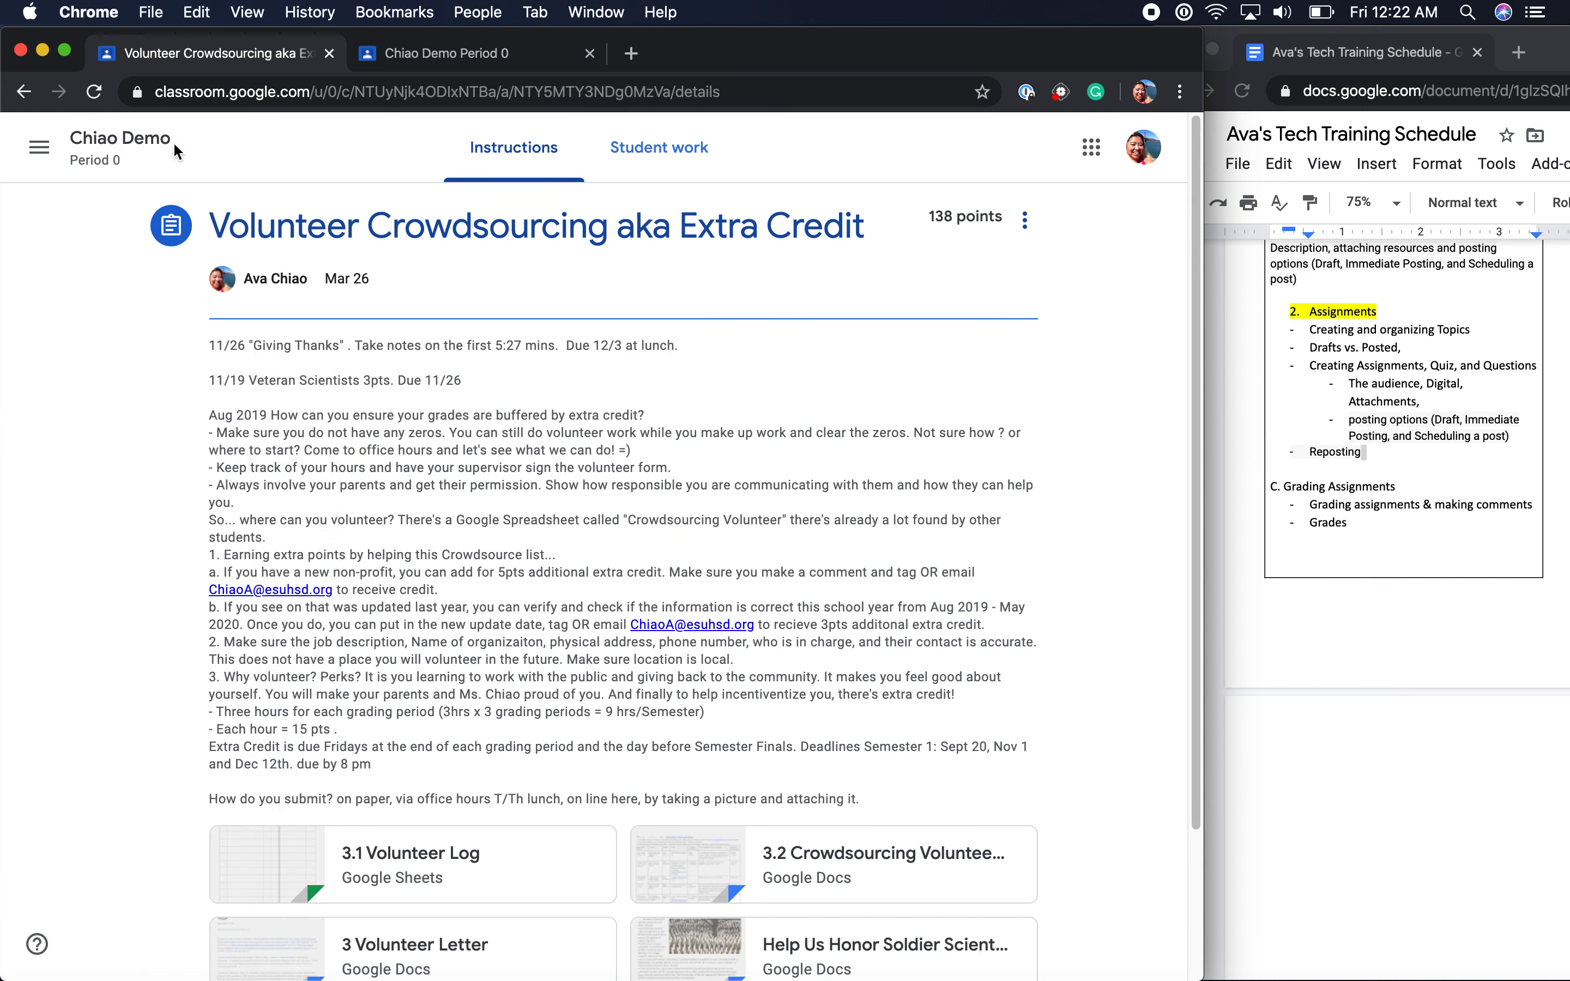
{"action": "left_click", "coordinate": [105, 153]}
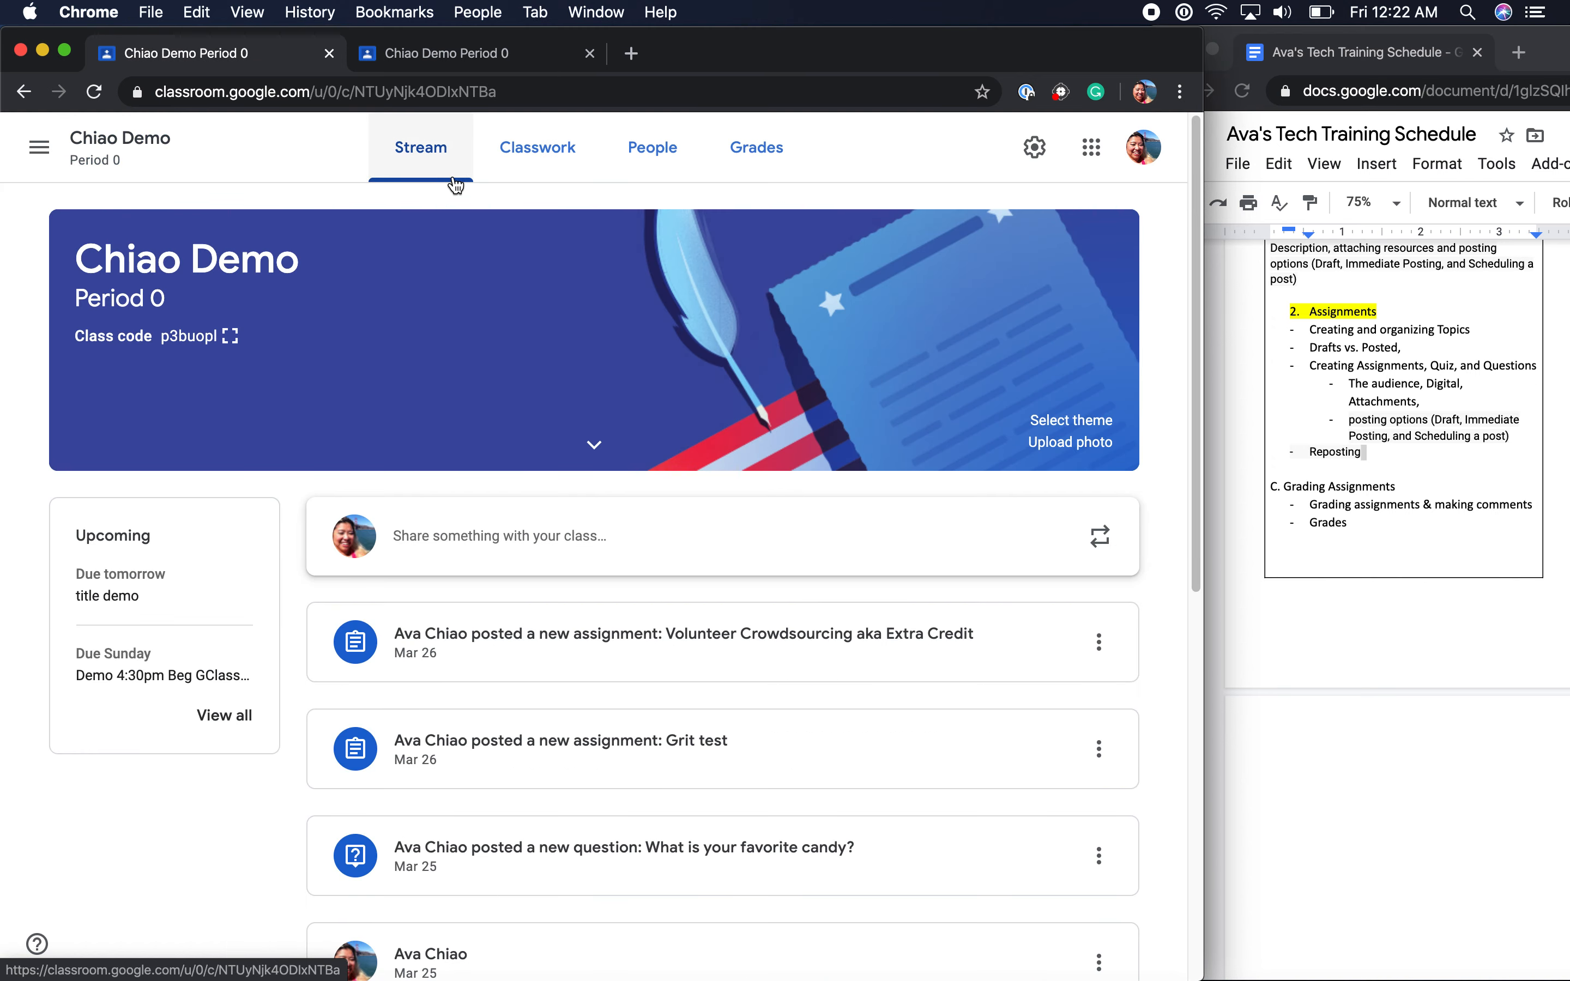
{"action": "left_click", "coordinate": [523, 155]}
{"action": "scroll", "coordinate": [806, 501], "scroll_direction": "up", "scroll_amount": 5}
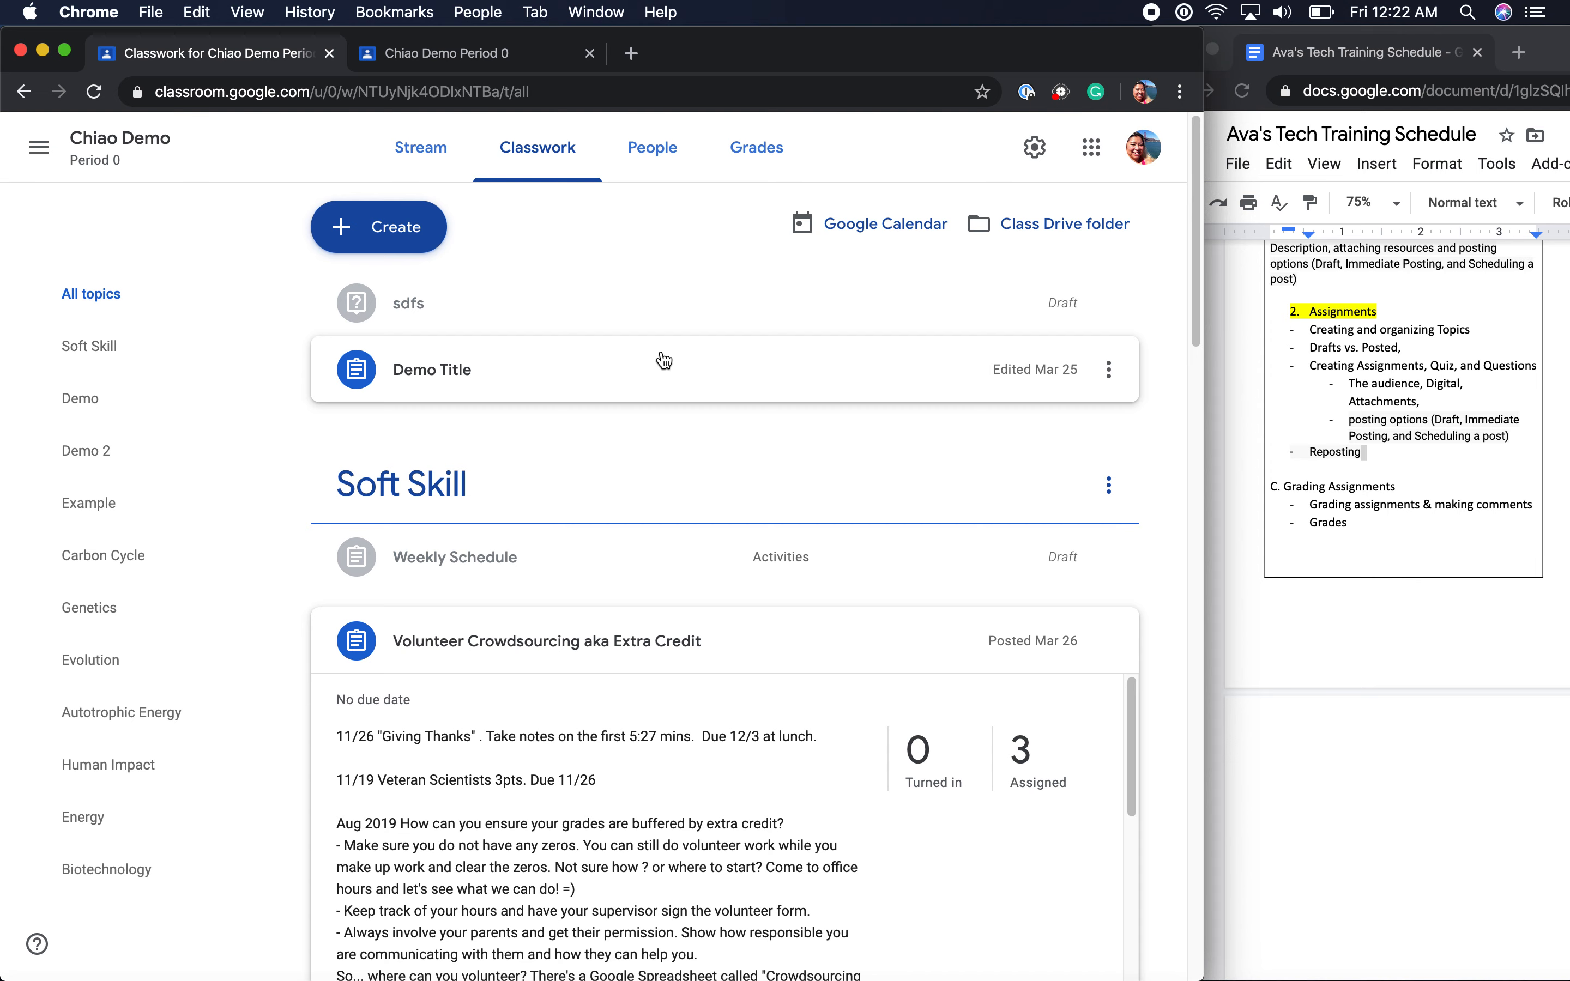
Start reusing a post, look through the available source classes, and choose the 6th Period Bio 19 - 20 class
{"action": "left_click", "coordinate": [419, 239]}
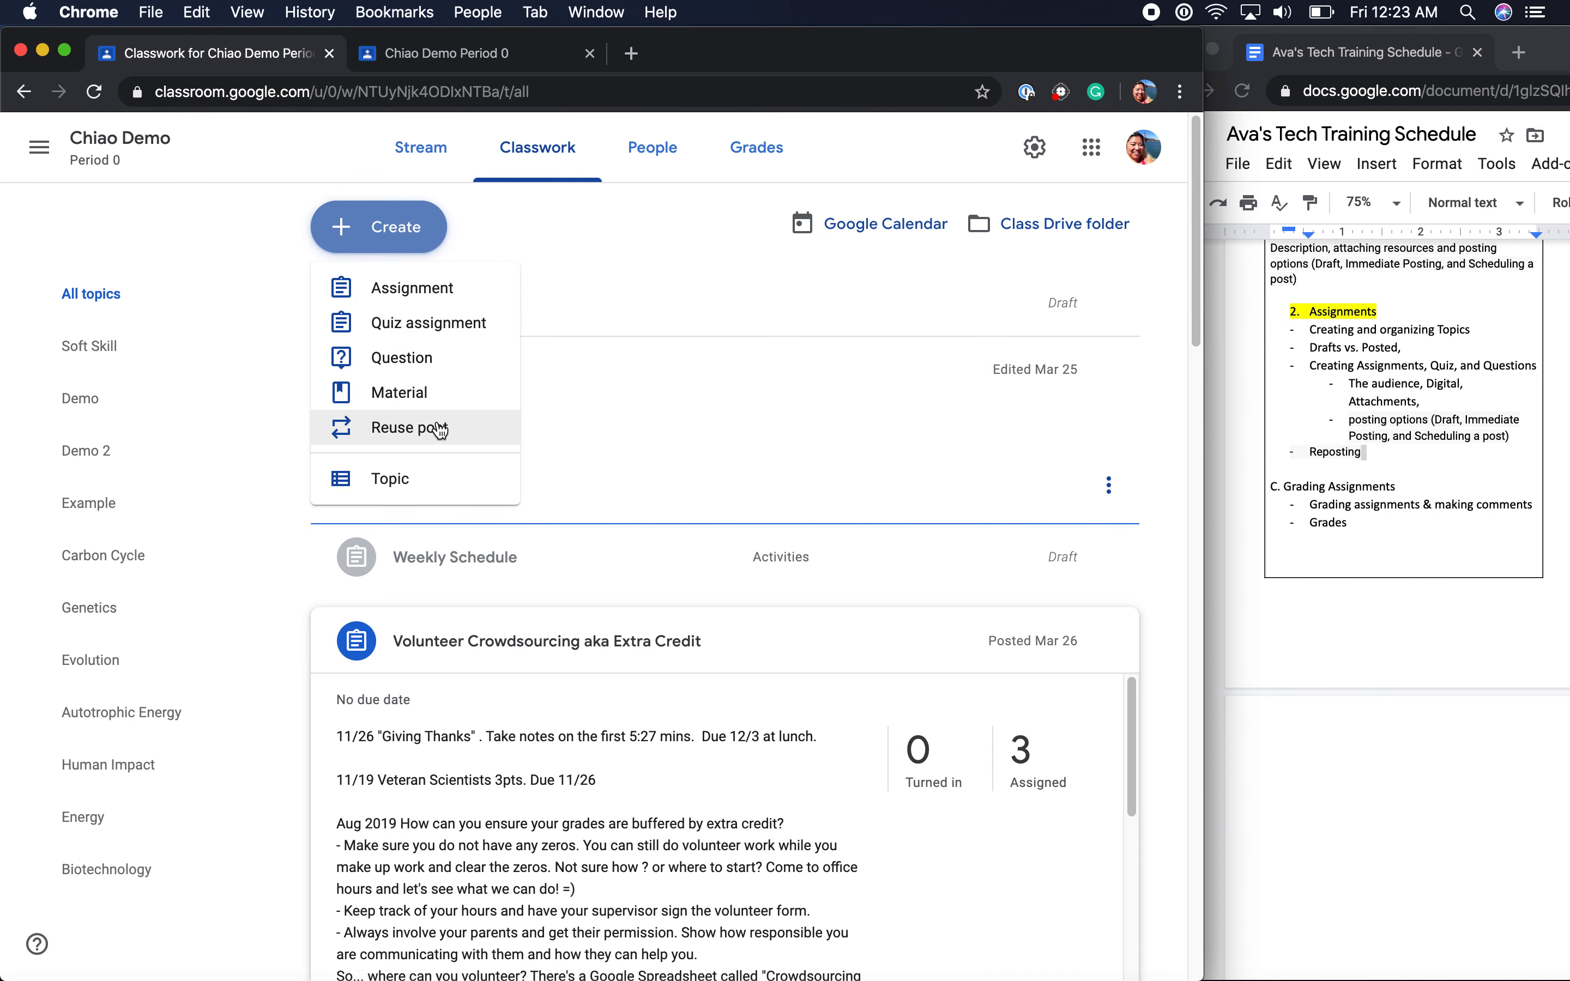
{"action": "left_click", "coordinate": [439, 429]}
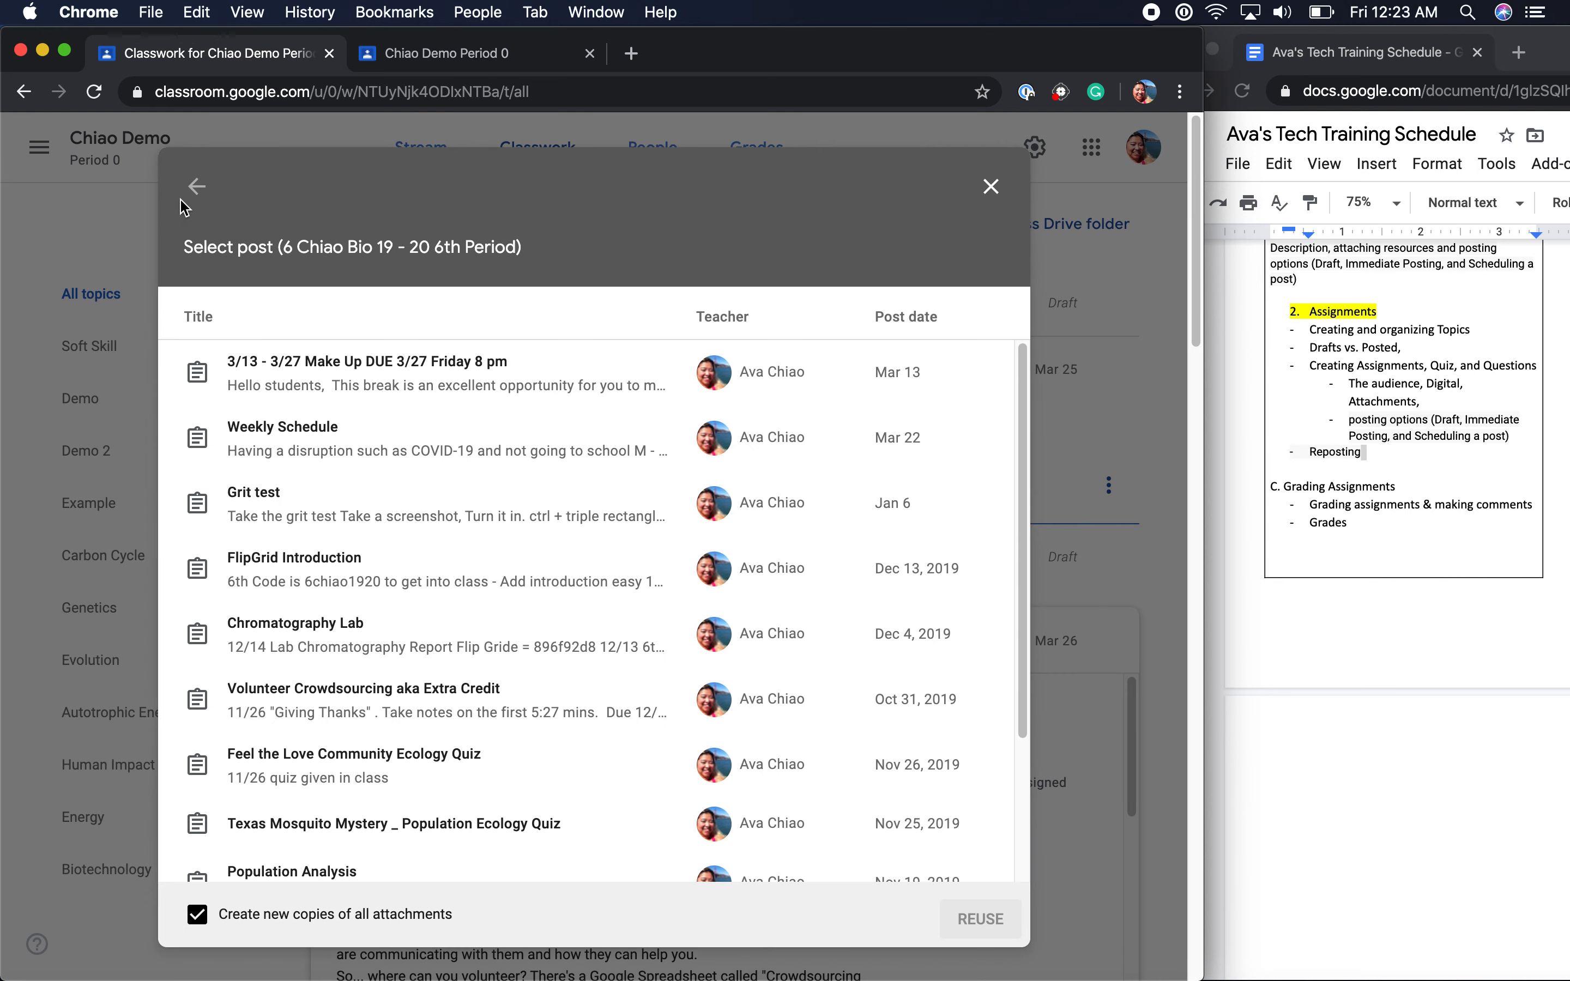
{"action": "left_click", "coordinate": [197, 177]}
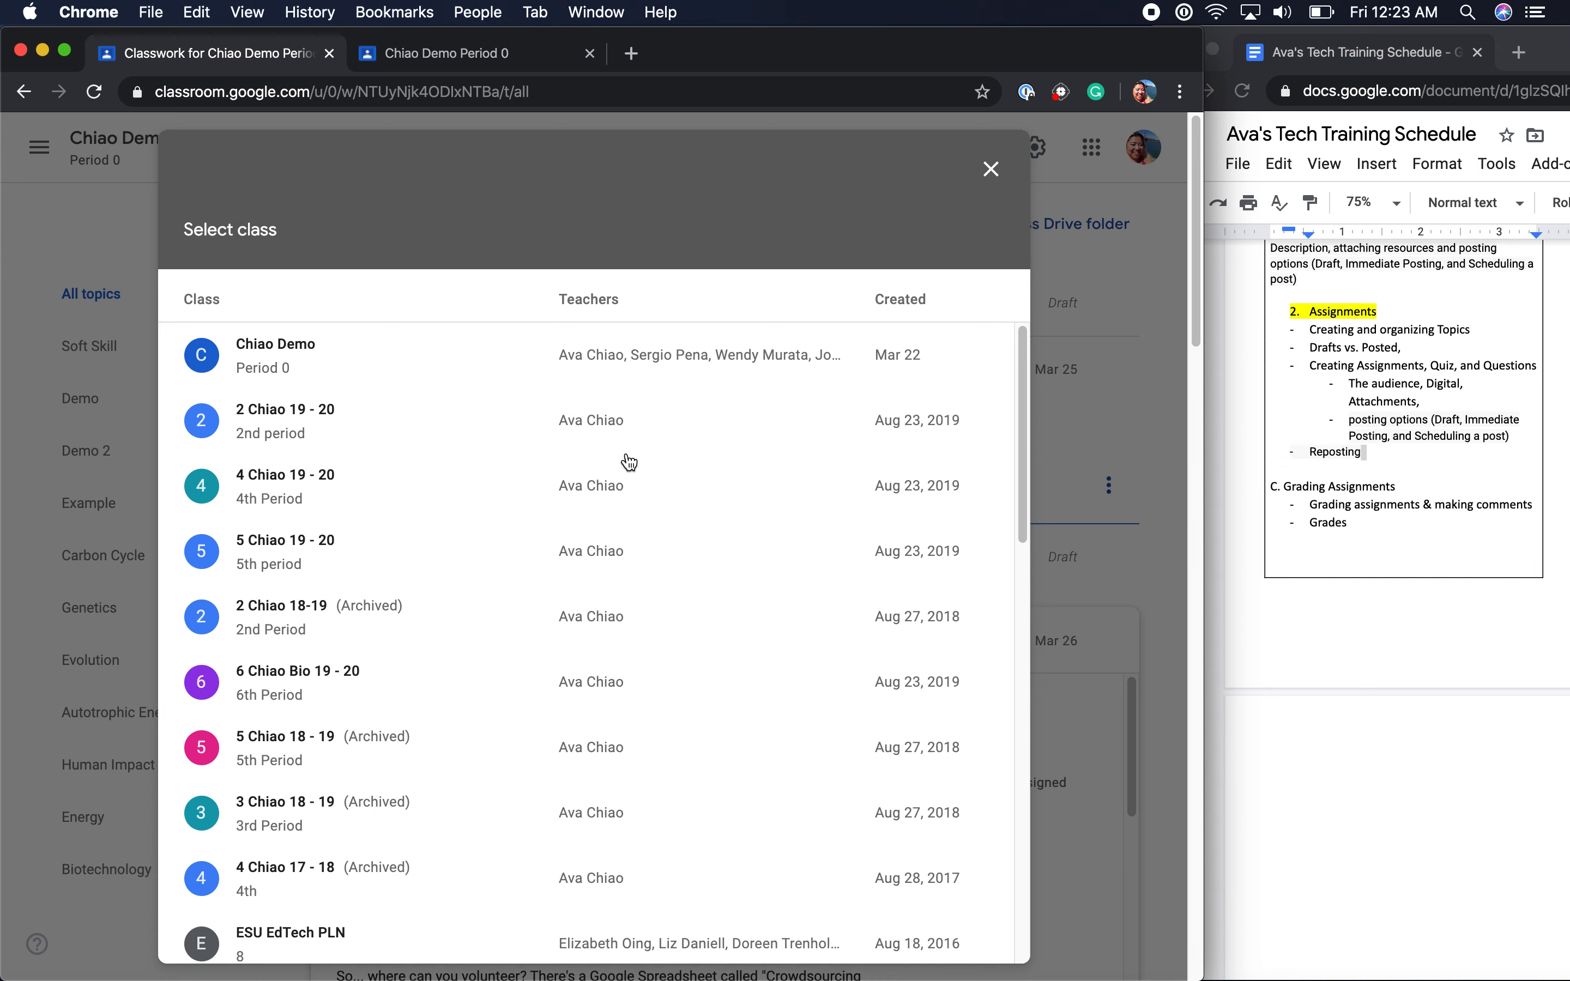
{"action": "scroll", "coordinate": [633, 467], "scroll_direction": "down", "scroll_amount": 3}
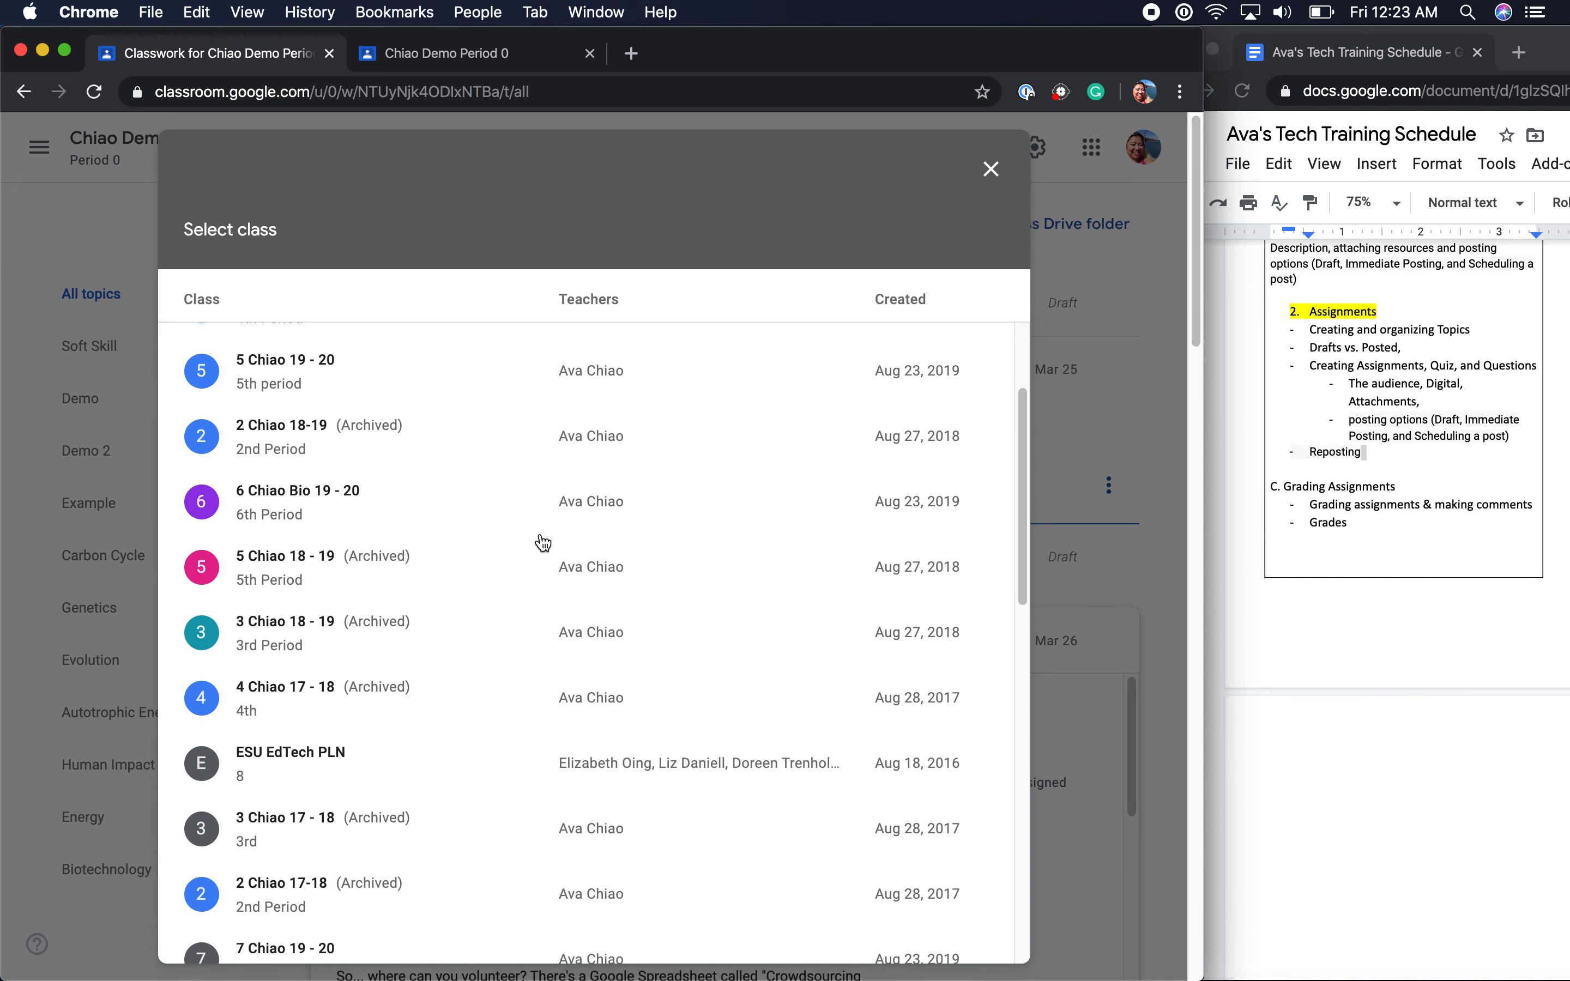
{"action": "scroll", "coordinate": [545, 549], "scroll_direction": "up", "scroll_amount": 2}
{"action": "scroll", "coordinate": [545, 548], "scroll_direction": "up", "scroll_amount": 1}
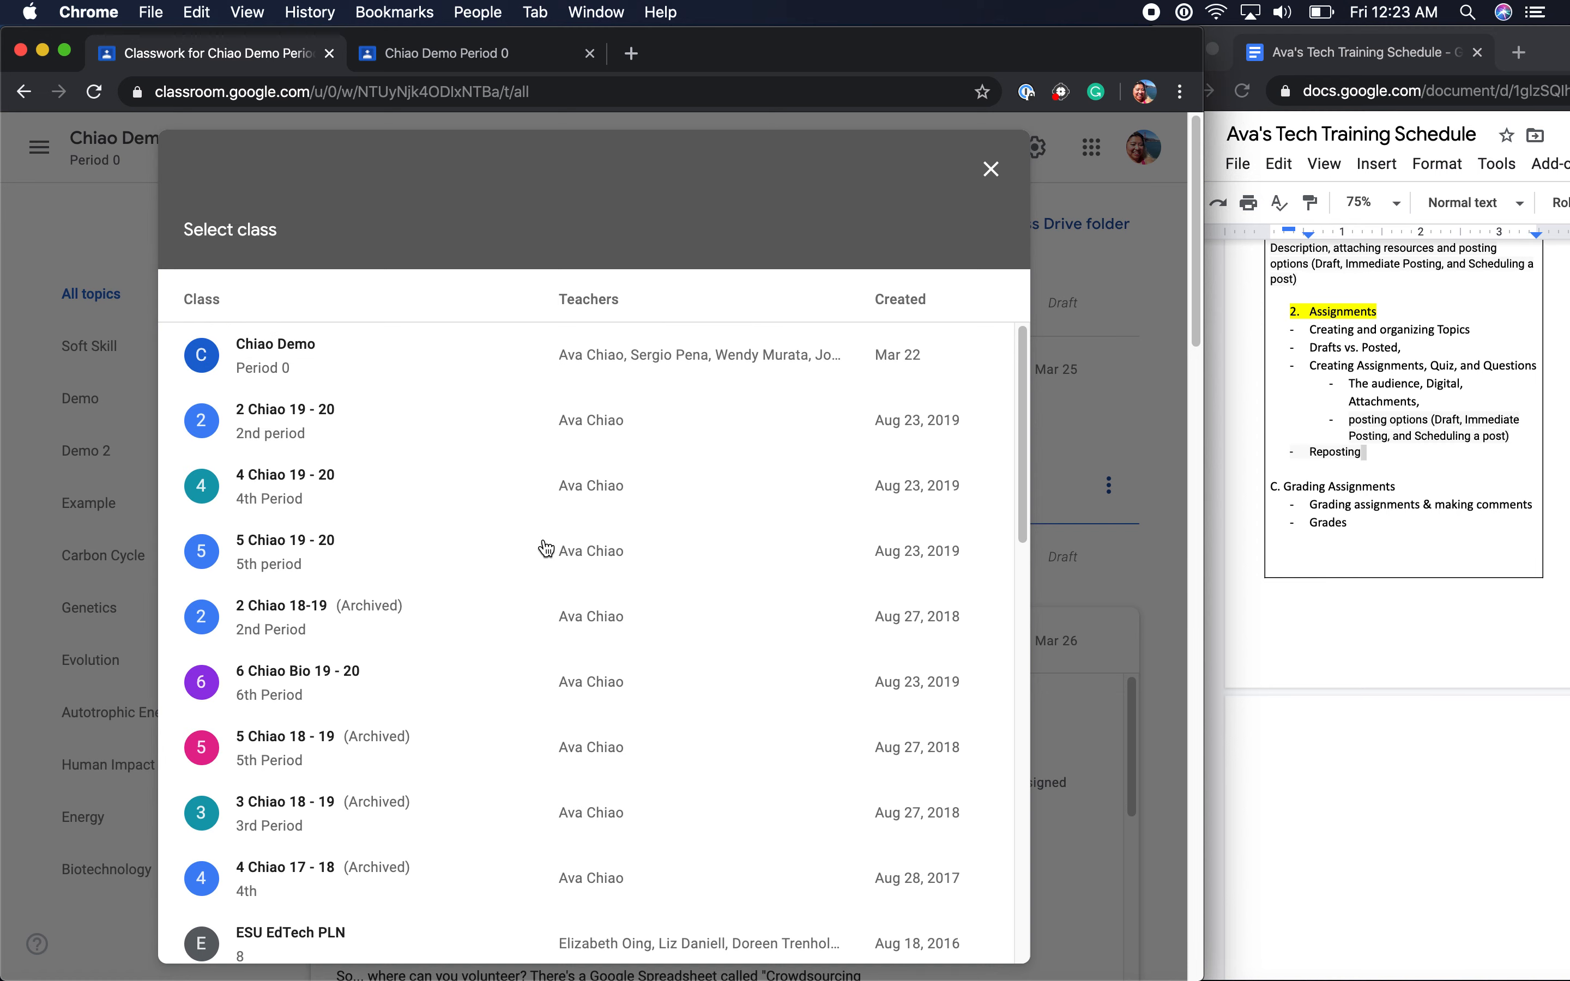
{"action": "left_click", "coordinate": [344, 684]}
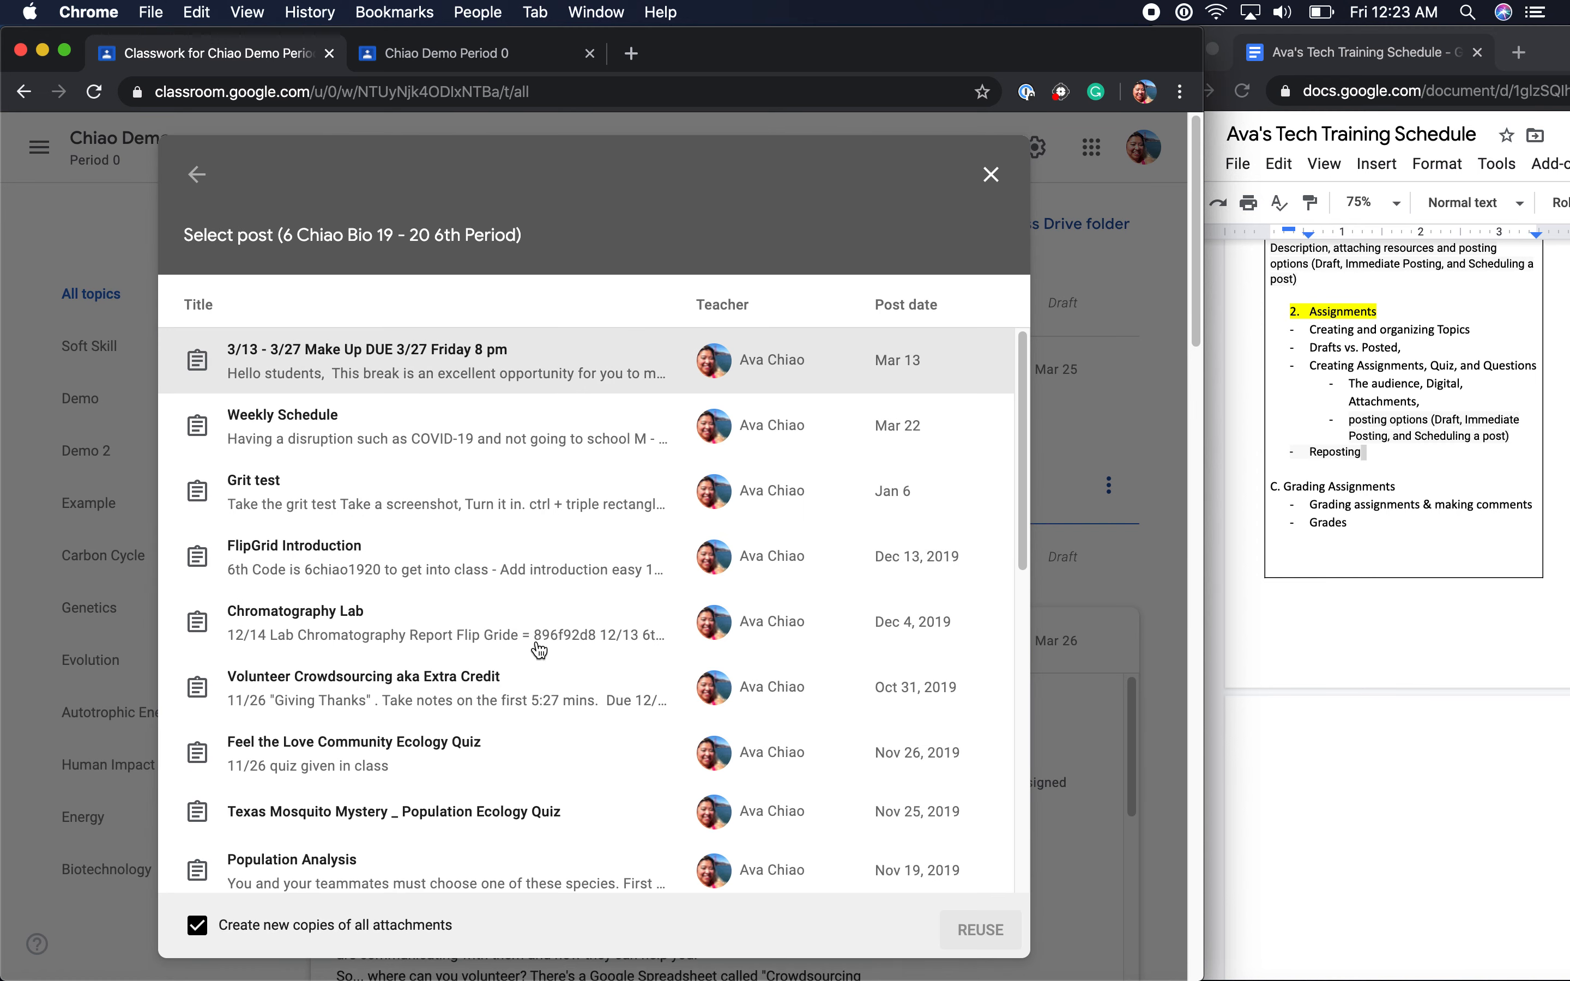
Reuse the Feel the Love Community Ecology Quiz post with new copies of all attachments, and check its posting options
{"action": "scroll", "coordinate": [544, 703], "scroll_direction": "down", "scroll_amount": 2}
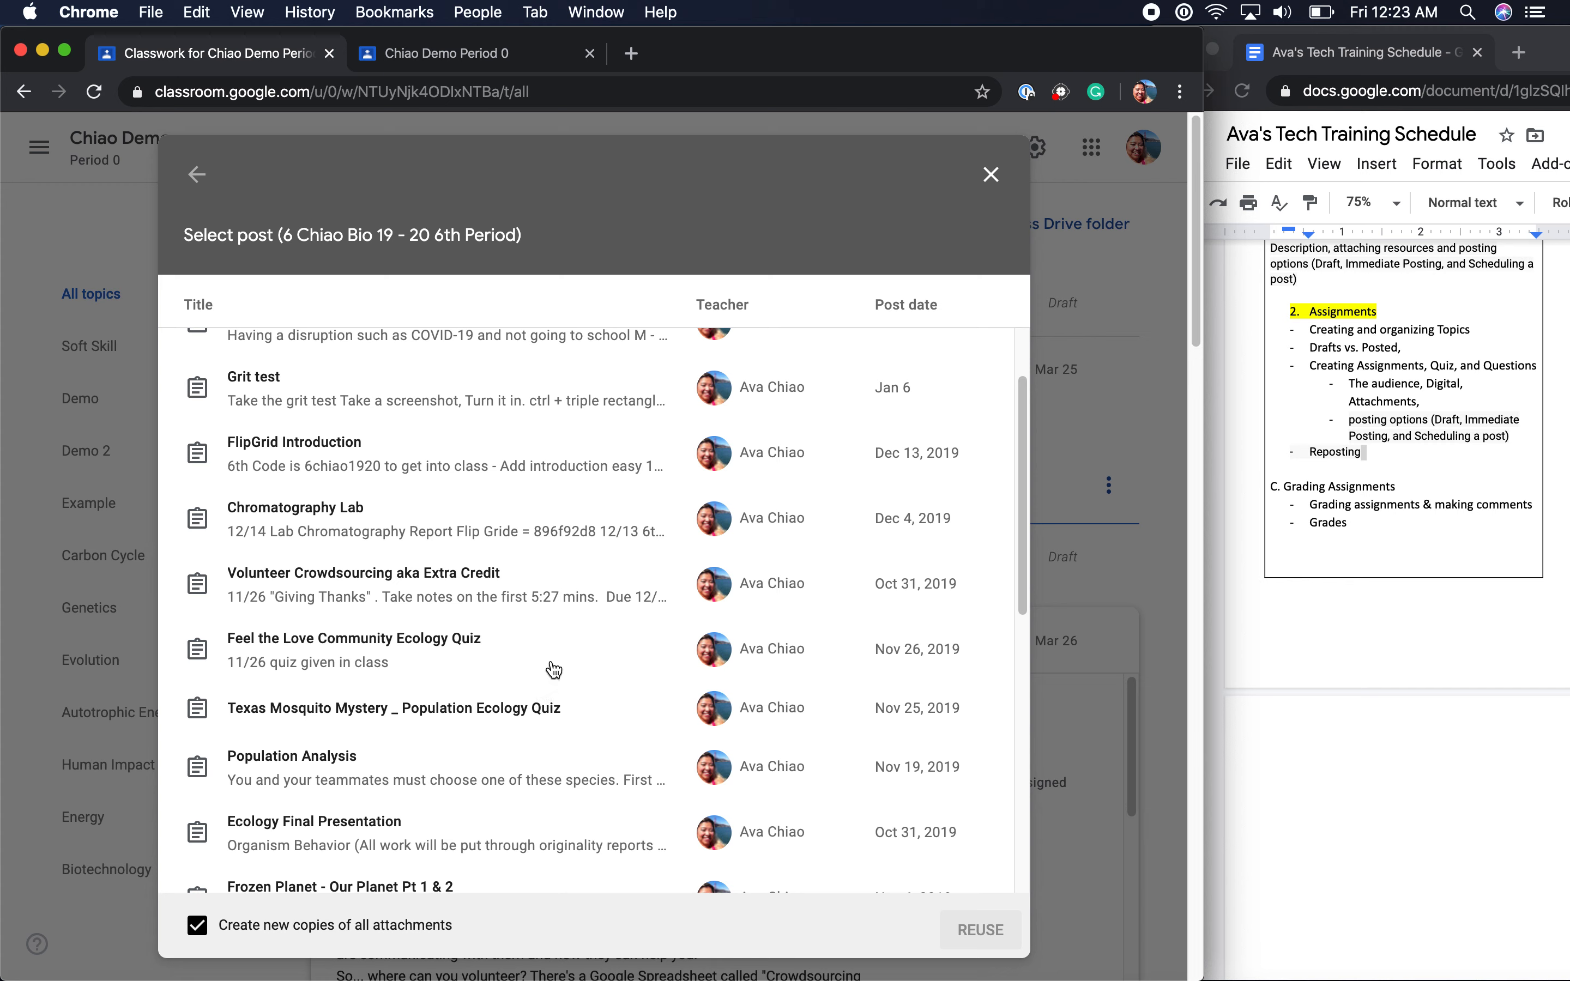
{"action": "left_click", "coordinate": [553, 670]}
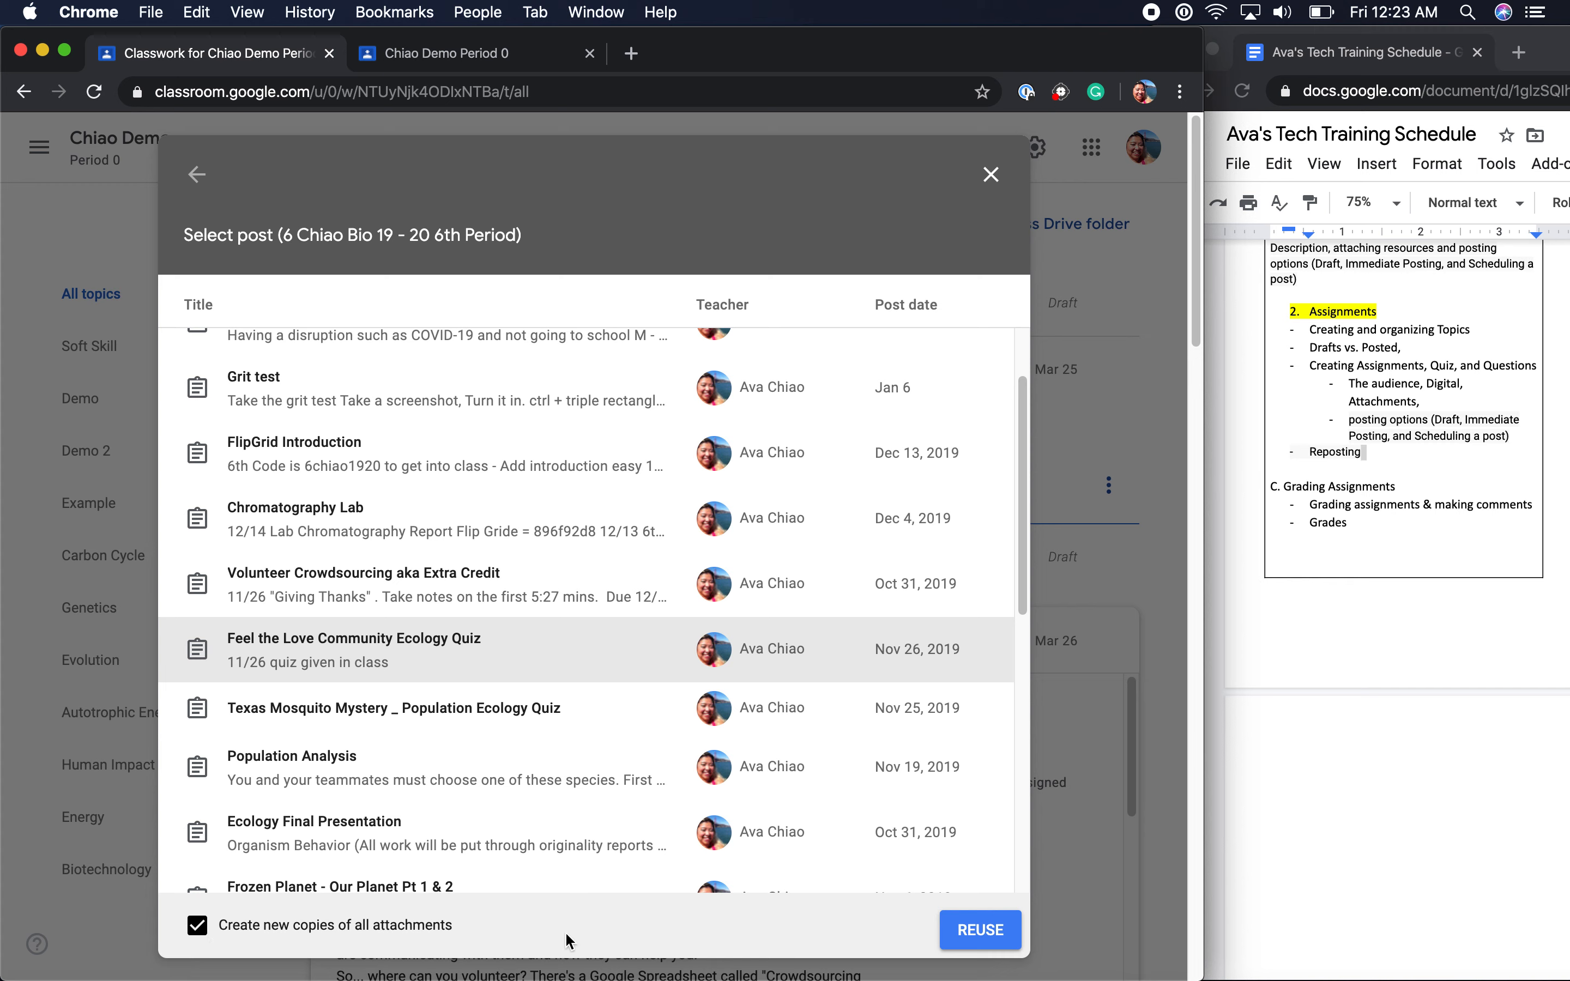
{"action": "left_click", "coordinate": [978, 935]}
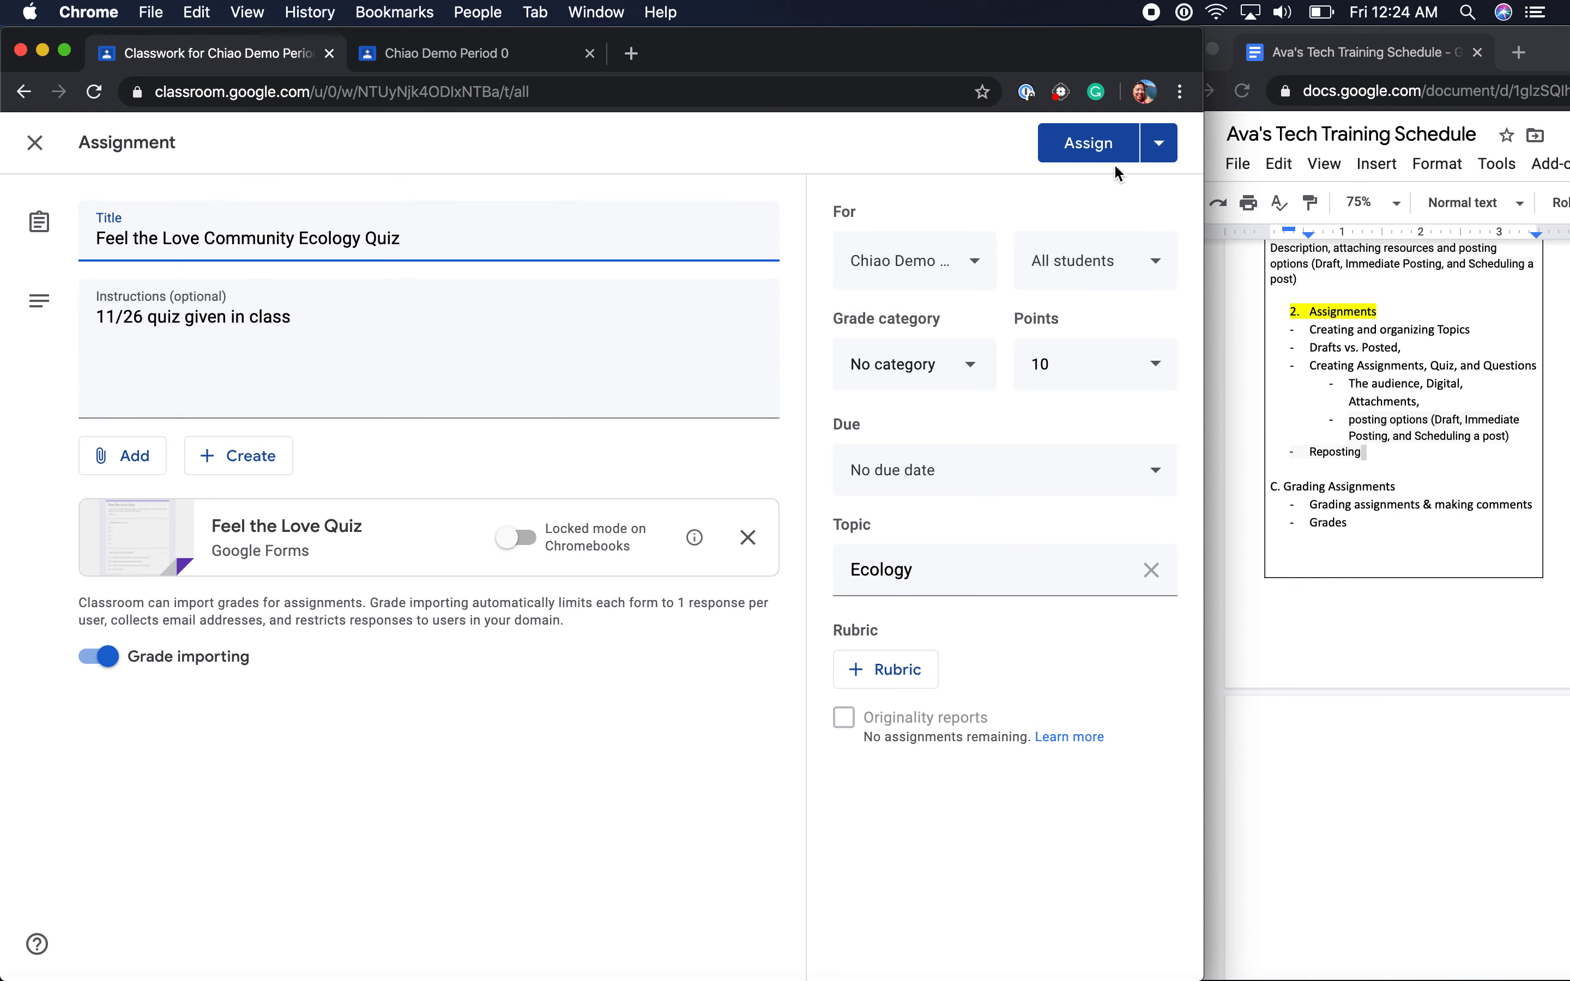
{"action": "left_click", "coordinate": [1160, 151]}
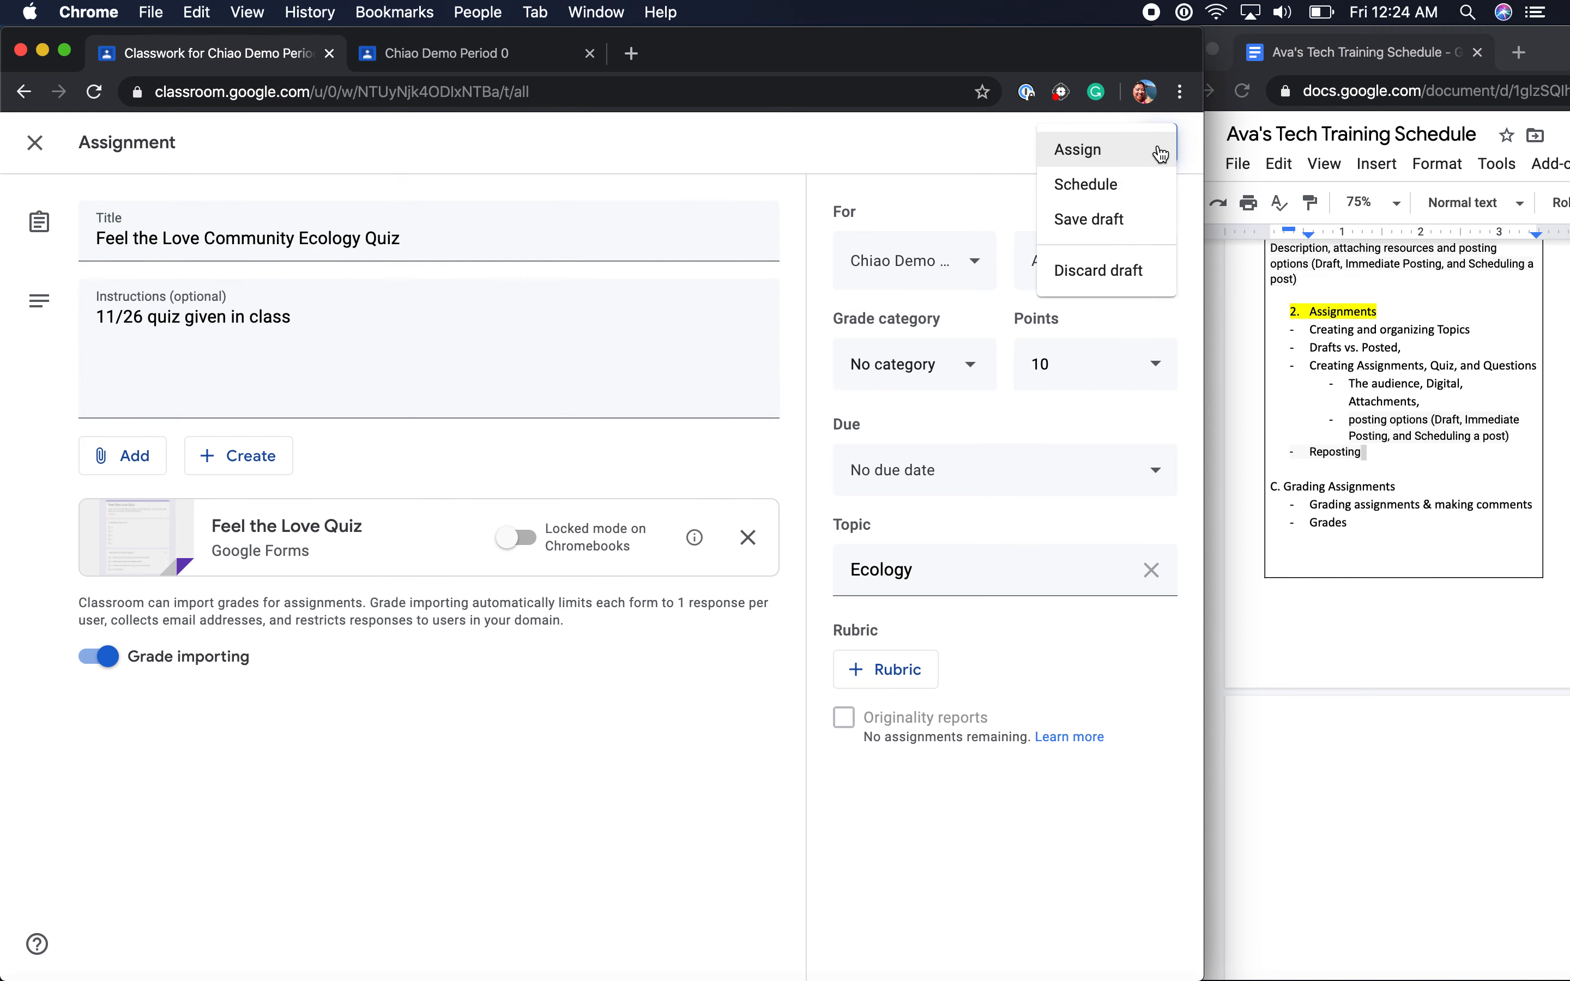
{"action": "left_click", "coordinate": [315, 161]}
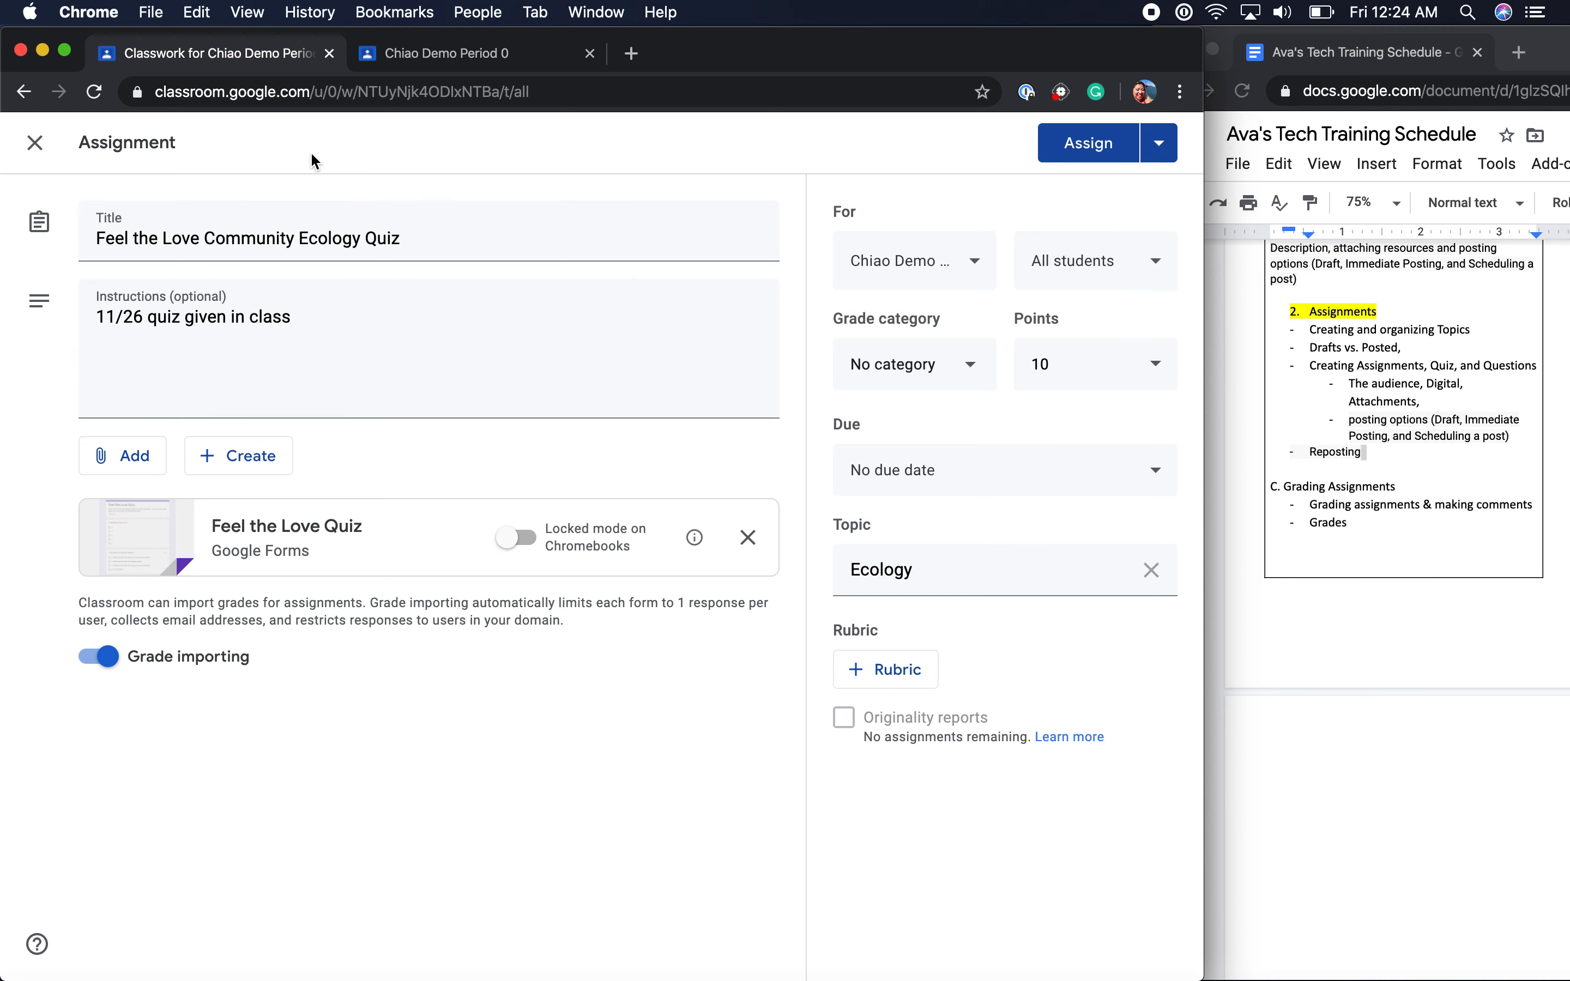